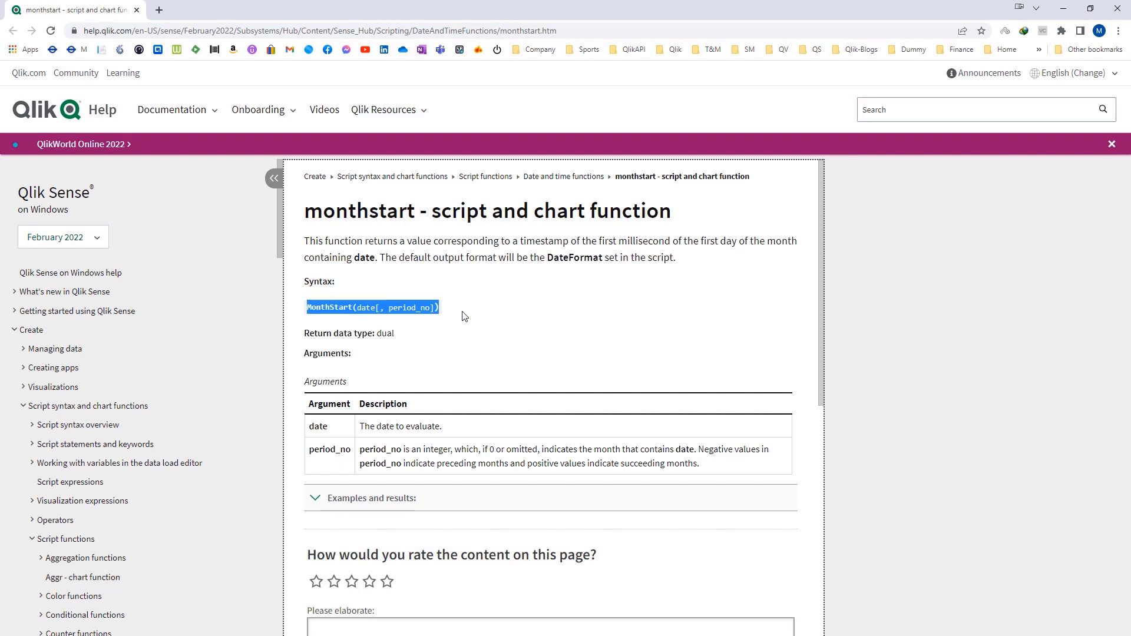
# - Examine the MonthStart and MonthEnd syntax on the Qlik help pages
pyautogui.click(514, 315)
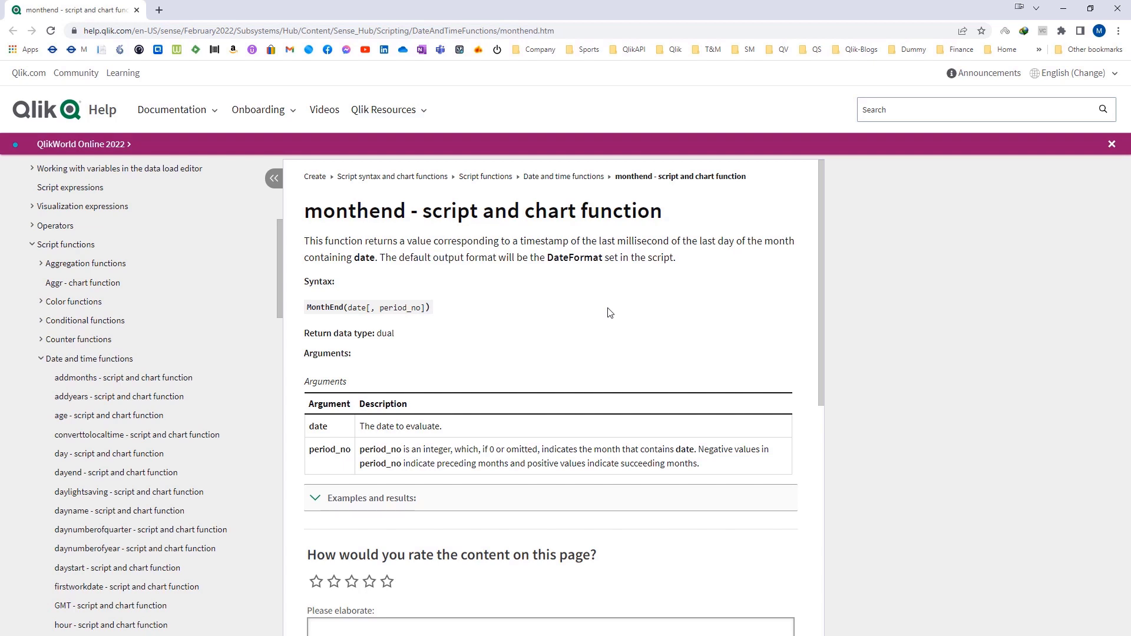
pyautogui.moveTo(306, 307); pyautogui.dragTo(436, 312)
pyautogui.click(470, 319)
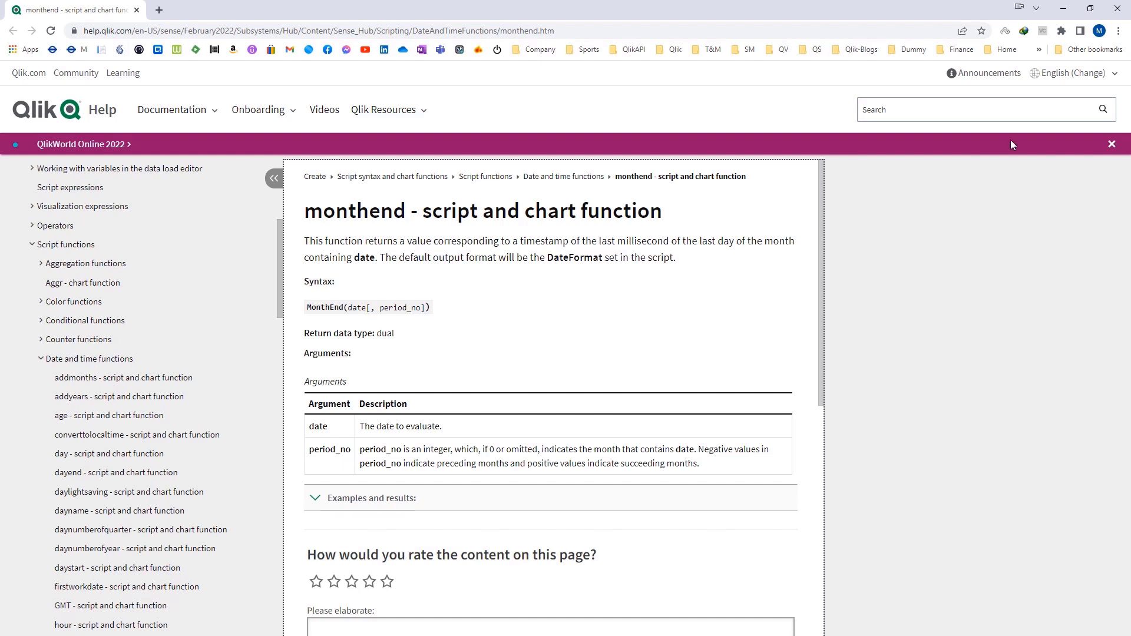
# - Switch to the Qlik Sense Dashboard sheet and add a KPI with the measure =Today() in the empty area below the existing KPIs
pyautogui.hotkey('alt', 'Tab')
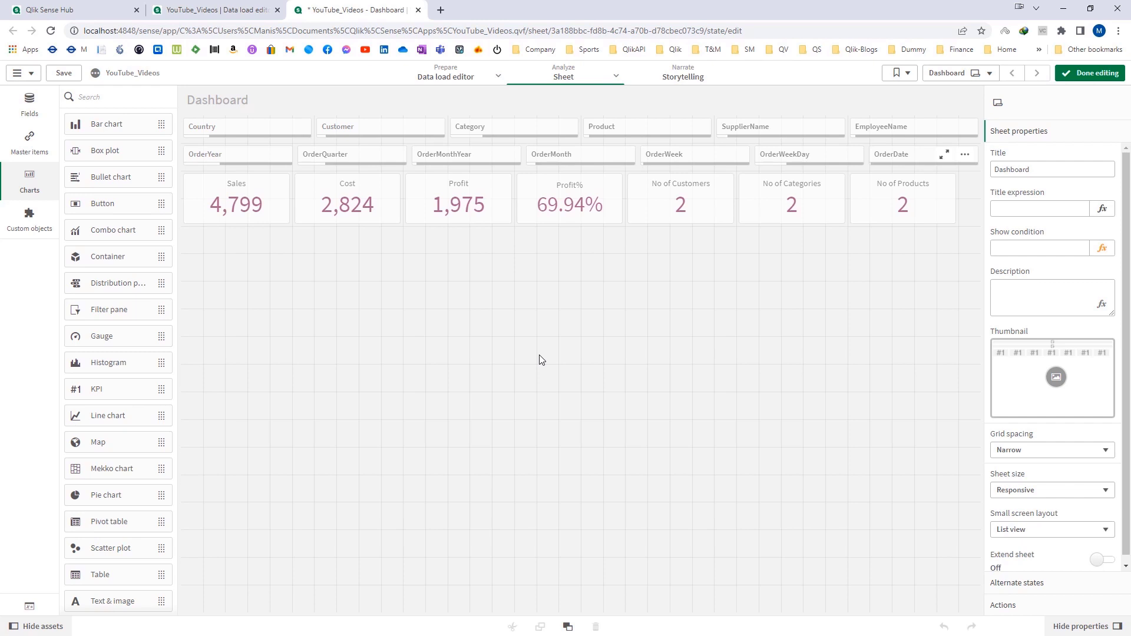
pyautogui.moveTo(109, 415); pyautogui.dragTo(362, 312)
pyautogui.click(372, 310)
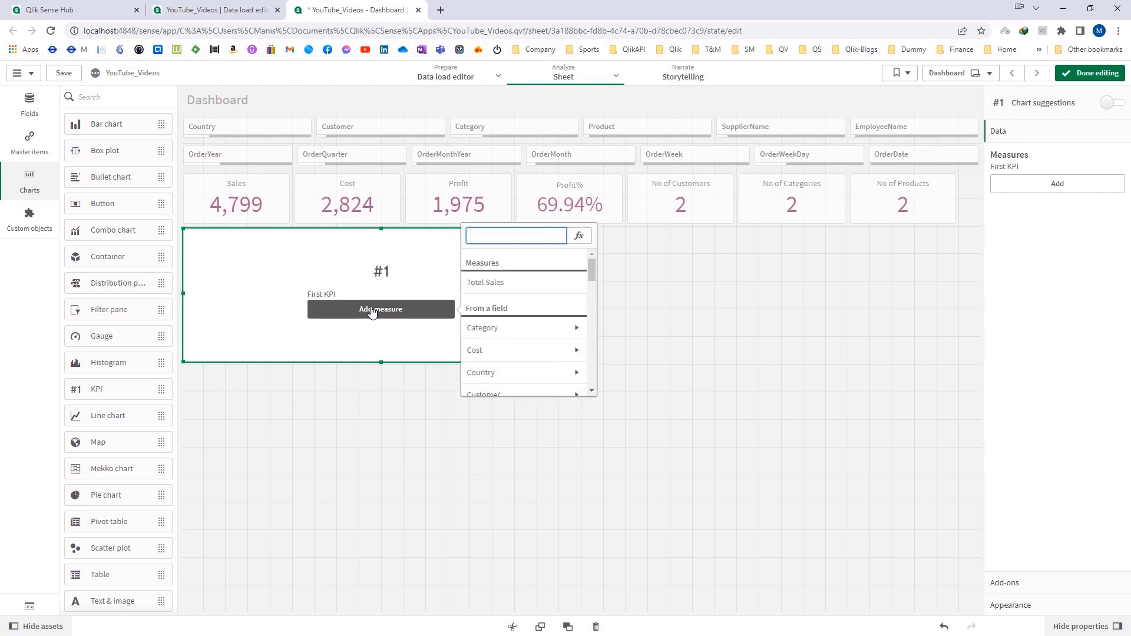
pyautogui.write('=Today(')
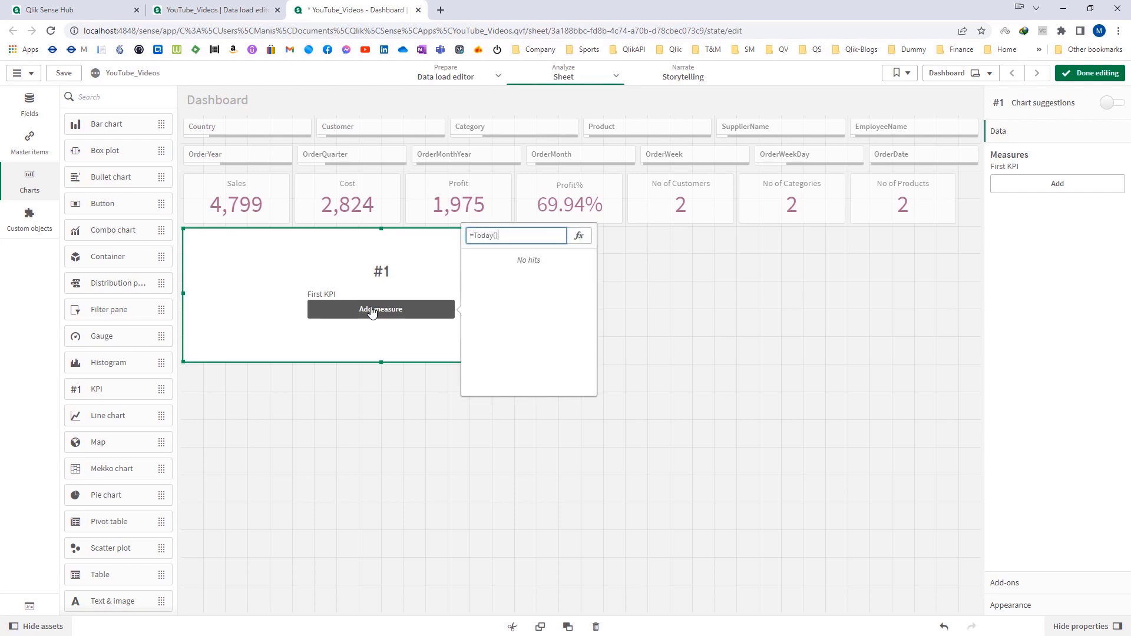
pyautogui.write(')')
pyautogui.press('Return')
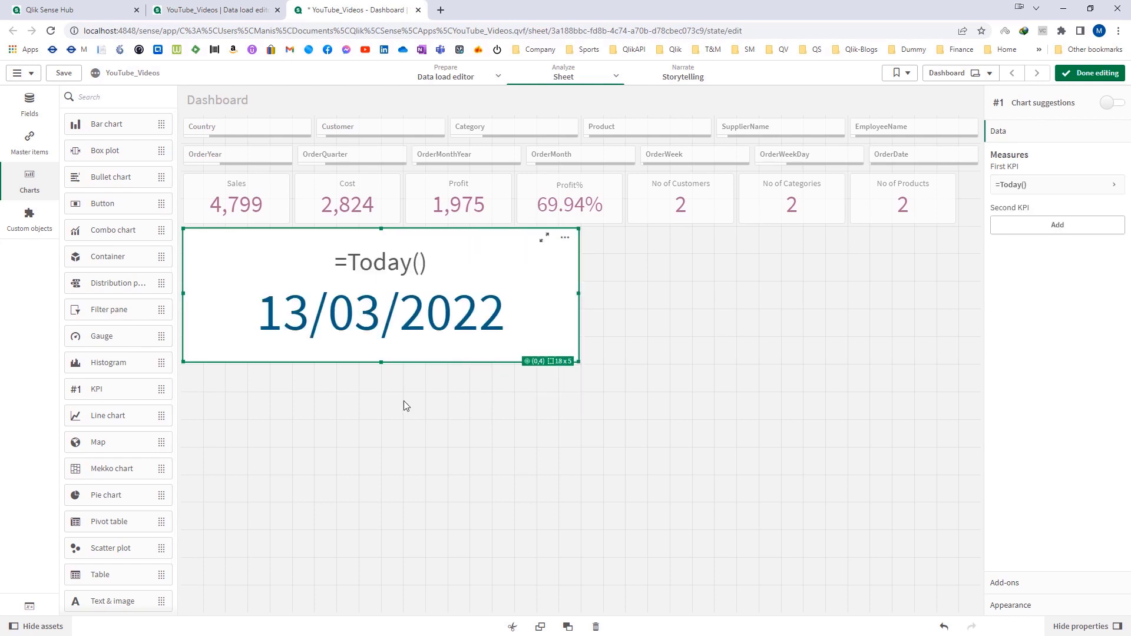
# - Duplicate the Today() KPI directly below the original and shrink the copy to 18 x 4 grid cells
pyautogui.rightClick(403, 315)
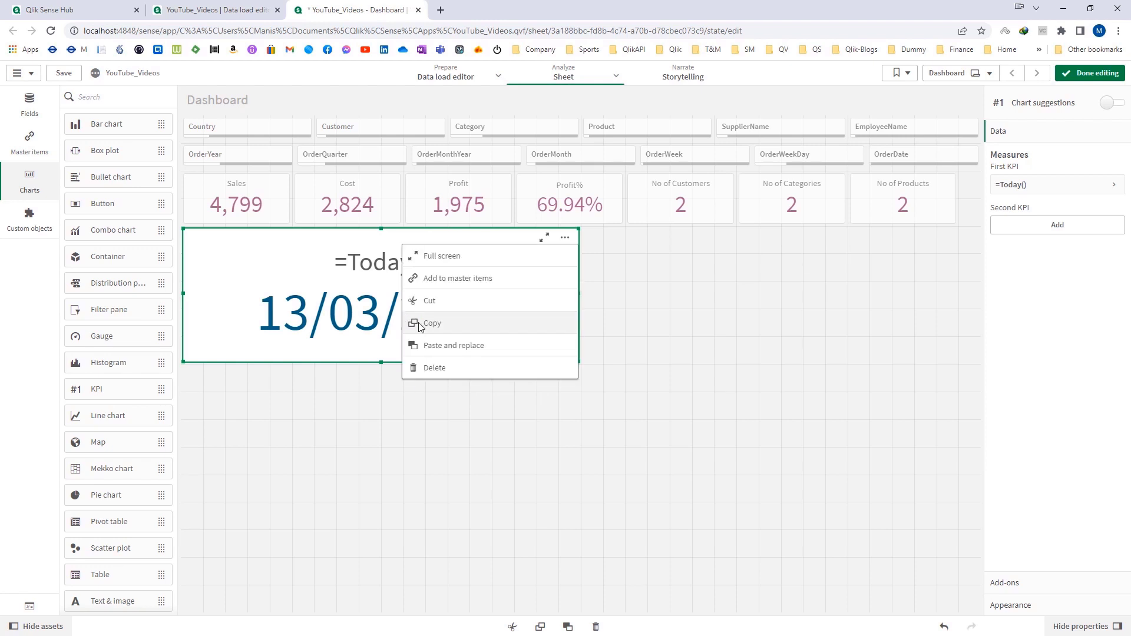
pyautogui.click(399, 378)
pyautogui.rightClick(408, 381)
pyautogui.click(408, 381)
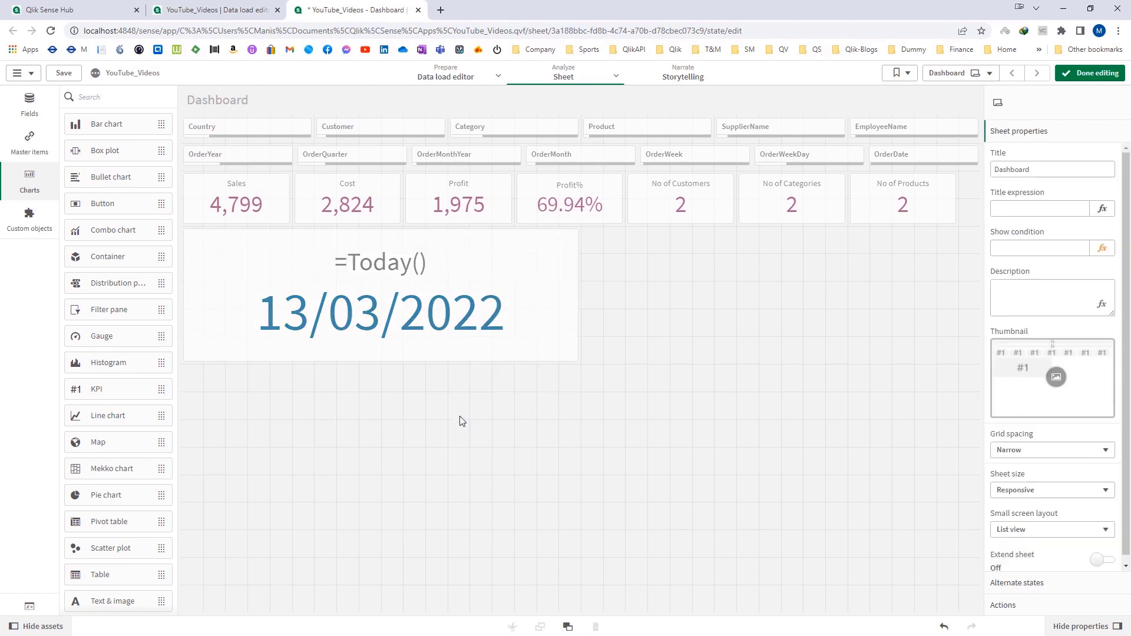
pyautogui.moveTo(385, 613); pyautogui.dragTo(375, 474)
# - Change the duplicated KPI's measure expression to =MonthStart(Today())
pyautogui.click(1028, 184)
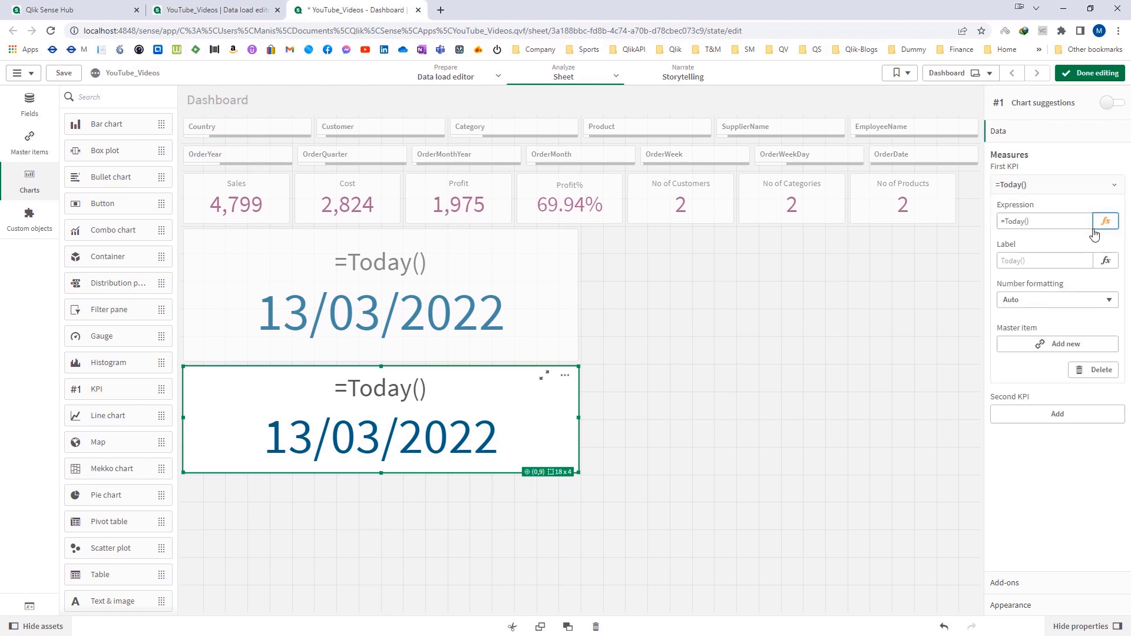
pyautogui.click(1103, 228)
pyautogui.write('MonthStart')
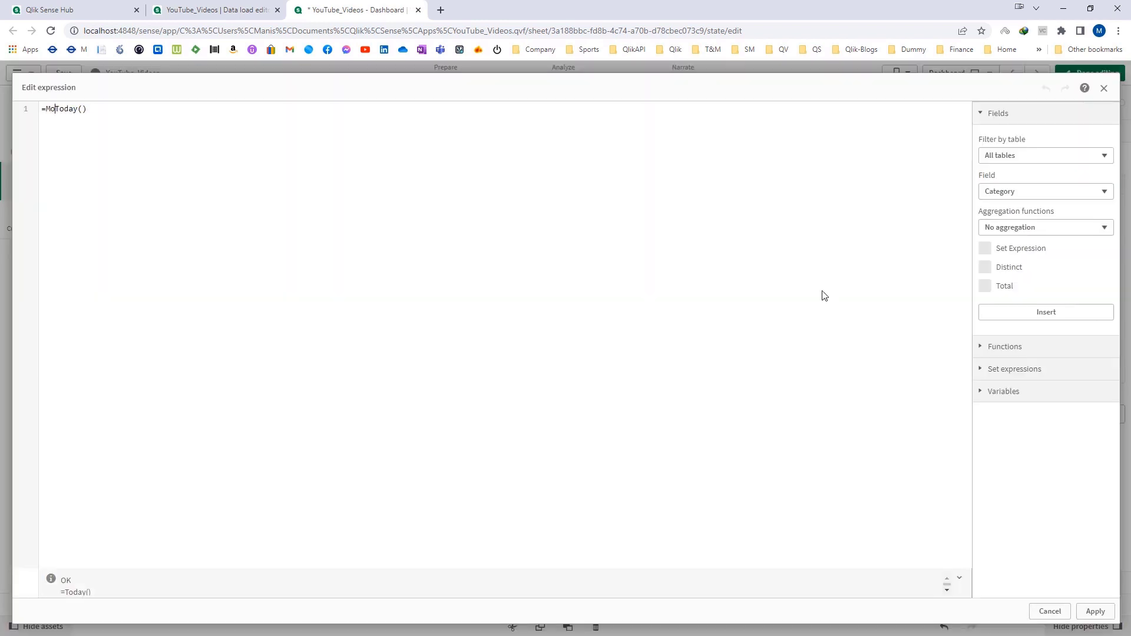
pyautogui.write('(Today(')
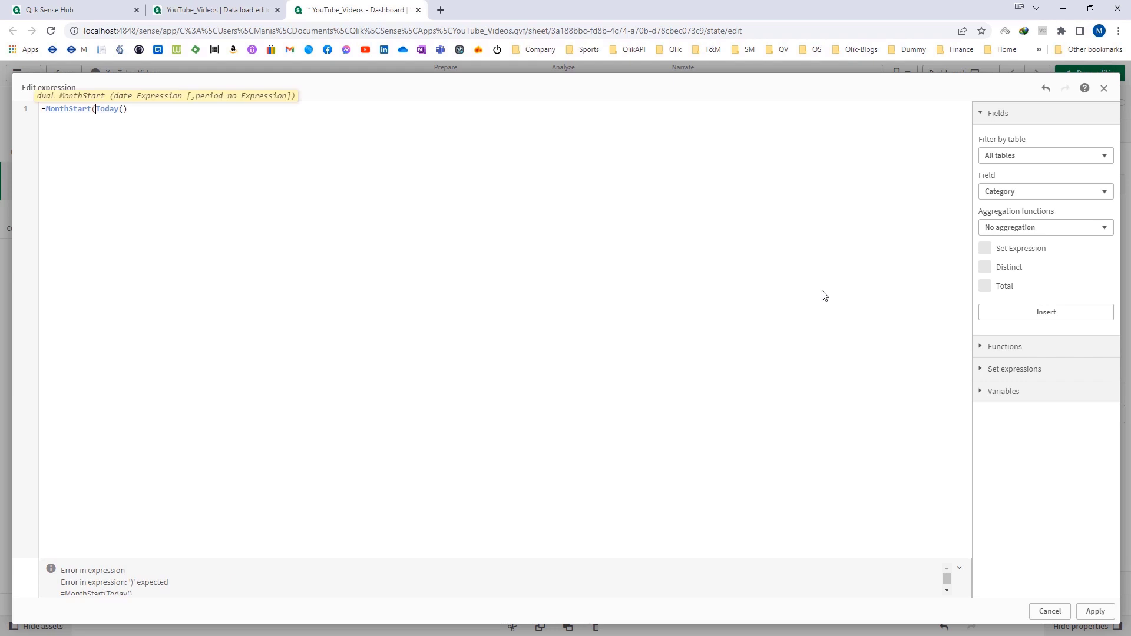
pyautogui.write(')')
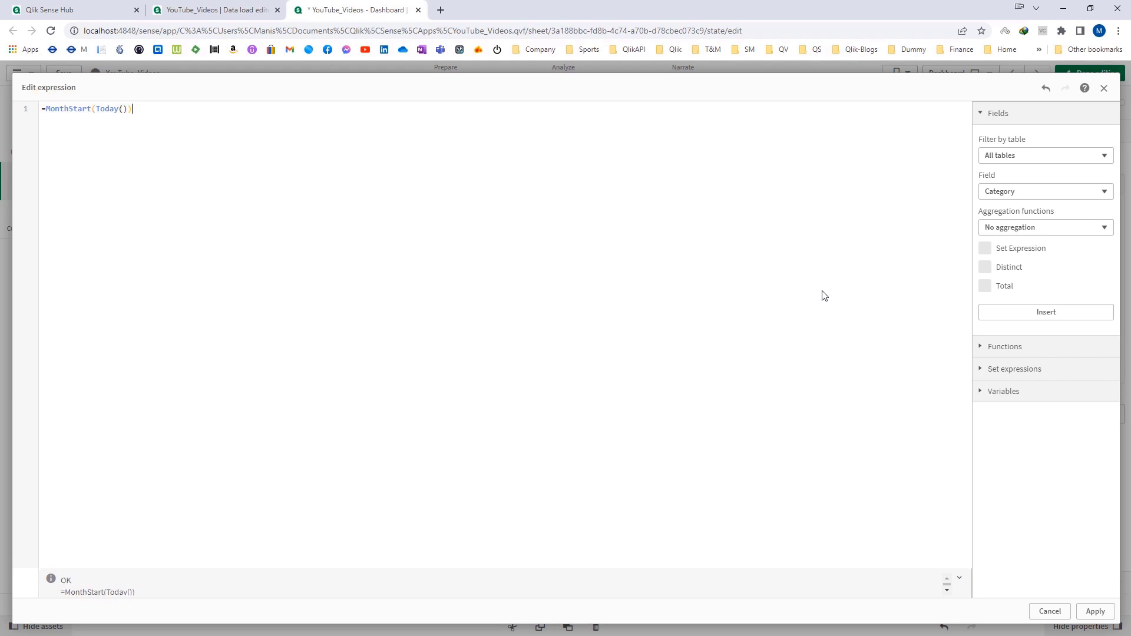
pyautogui.click(1096, 611)
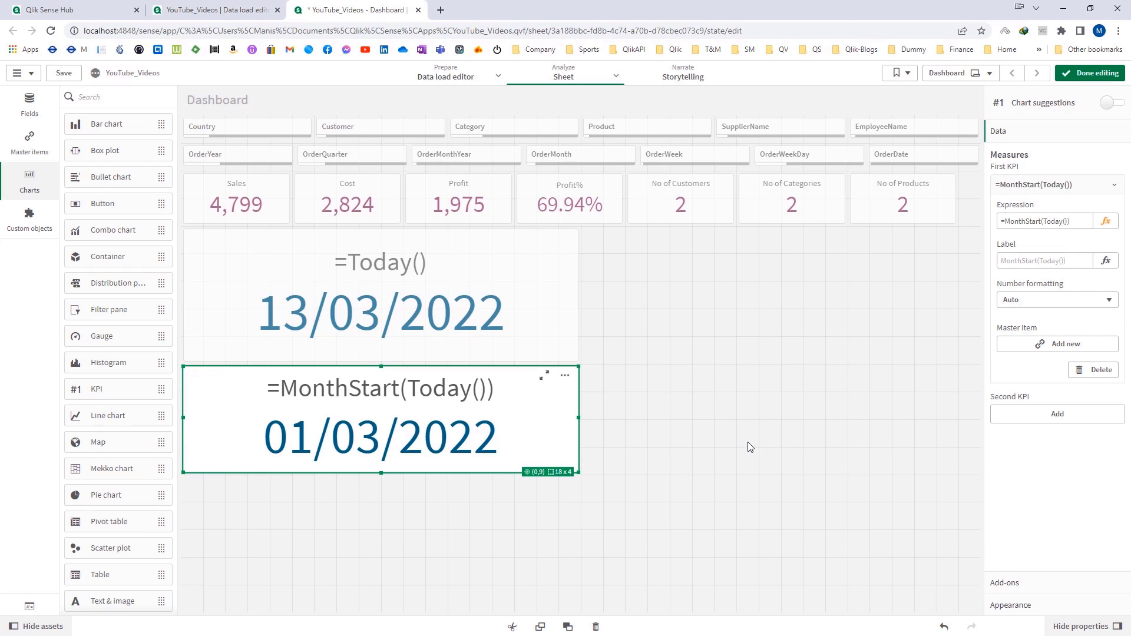
# - Duplicate the MonthStart KPI into the empty space beside it and shrink the copy to 18 x 4 grid cells
pyautogui.rightClick(406, 412)
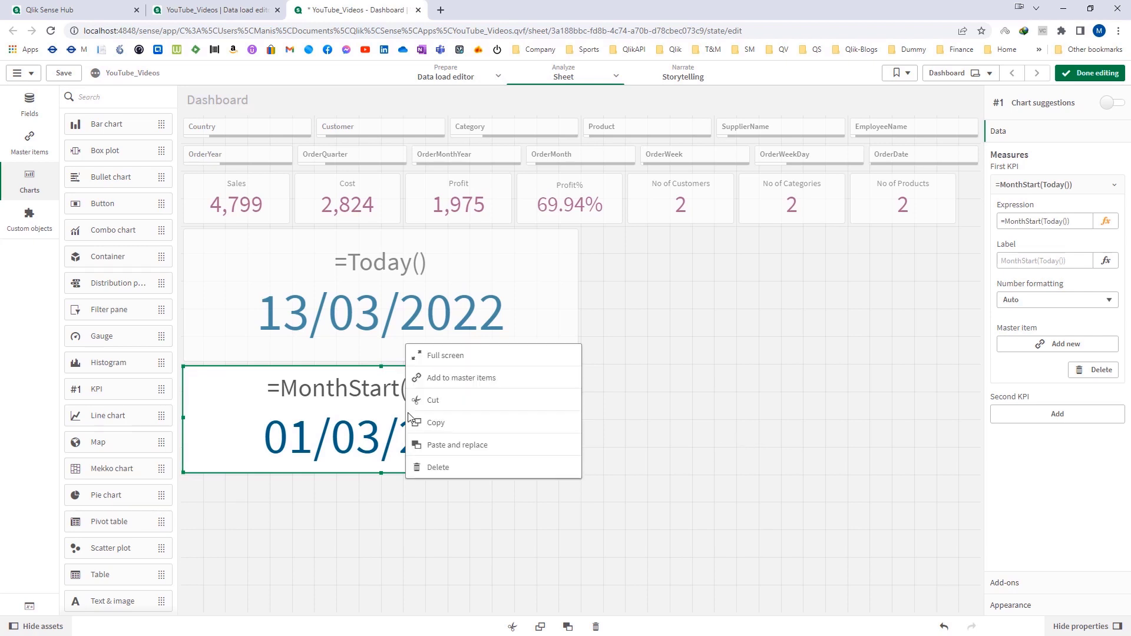
pyautogui.click(425, 427)
pyautogui.click(354, 529)
pyautogui.rightClick(355, 528)
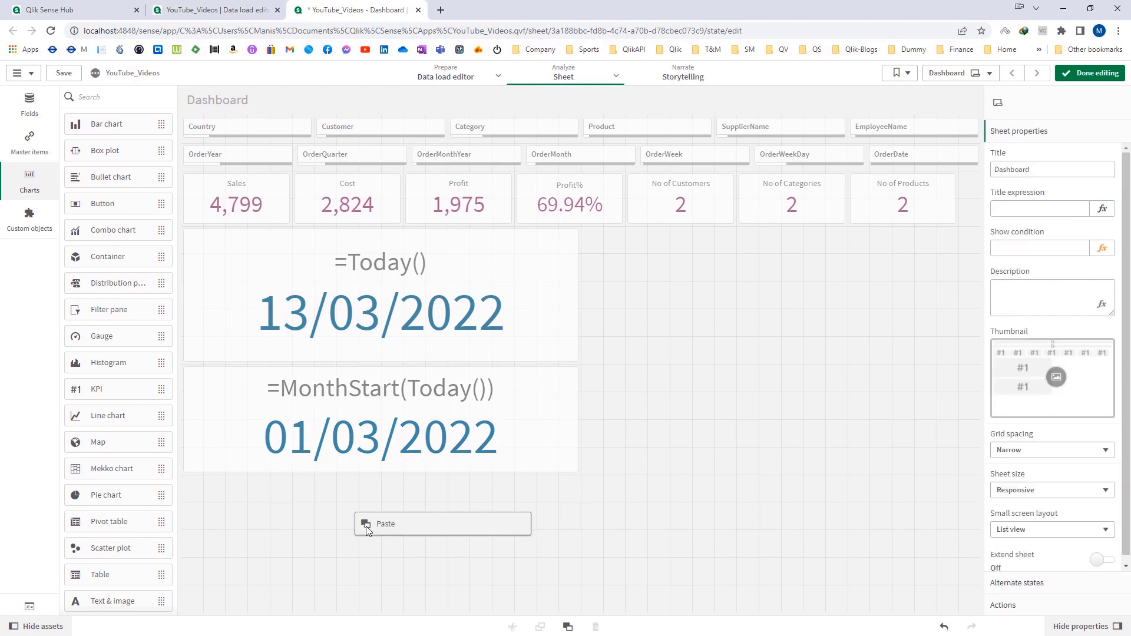
pyautogui.rightClick(647, 441)
pyautogui.click(666, 439)
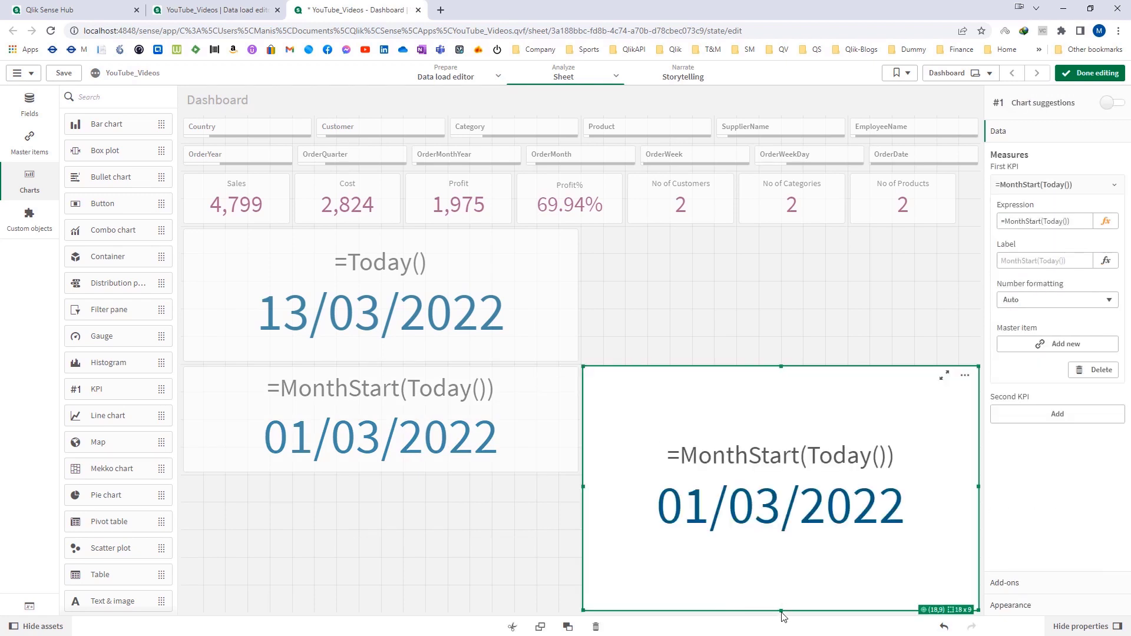
pyautogui.moveTo(780, 611); pyautogui.dragTo(780, 486)
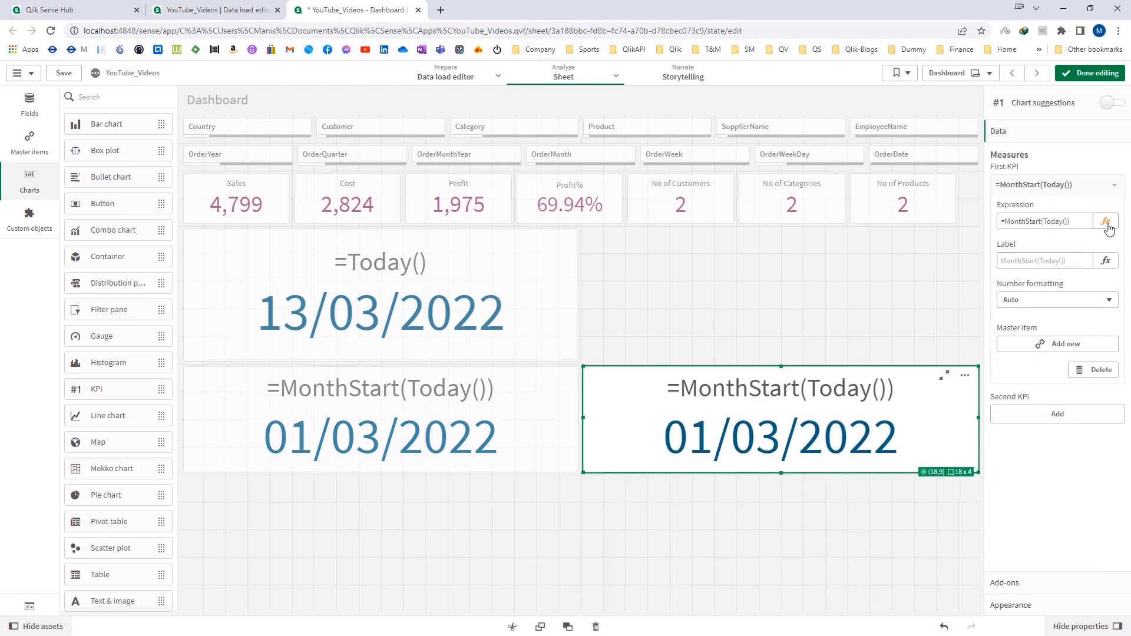
# - Change the expression of the MonthStart KPI's copy to =MonthEnd(Today())
pyautogui.click(1106, 221)
pyautogui.doubleClick(72, 108)
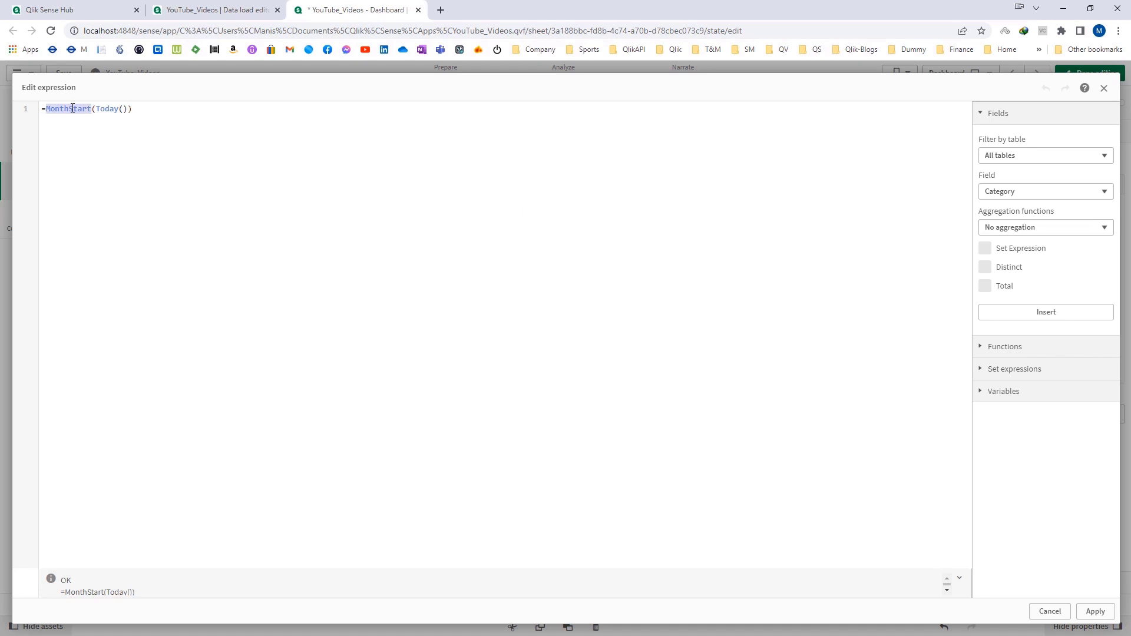
pyautogui.write('MonthEnd')
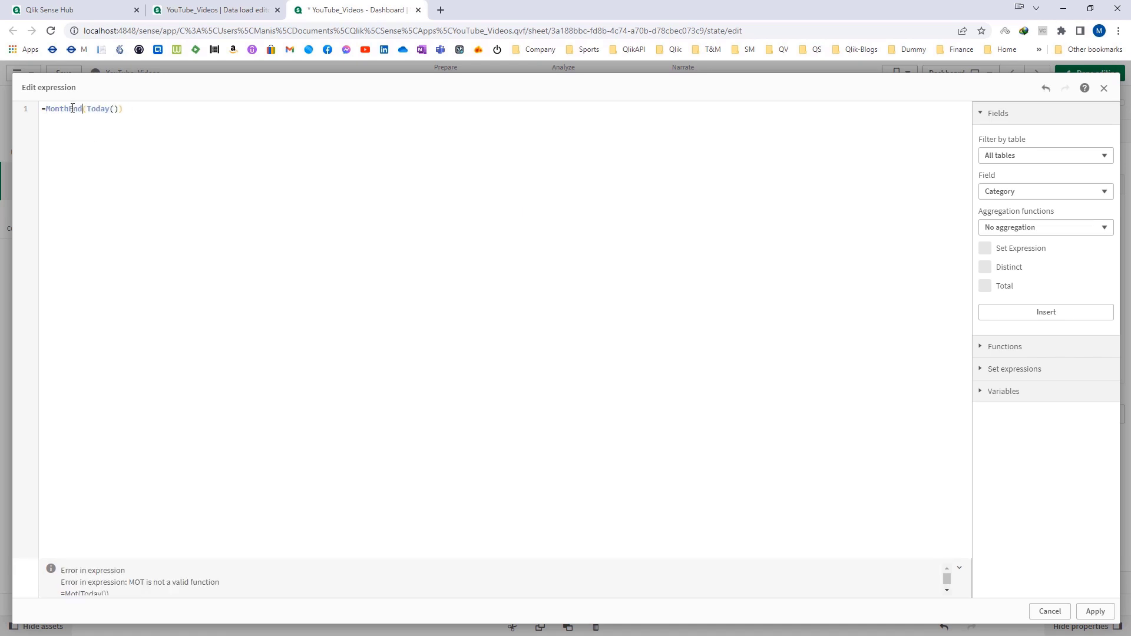
pyautogui.click(1096, 611)
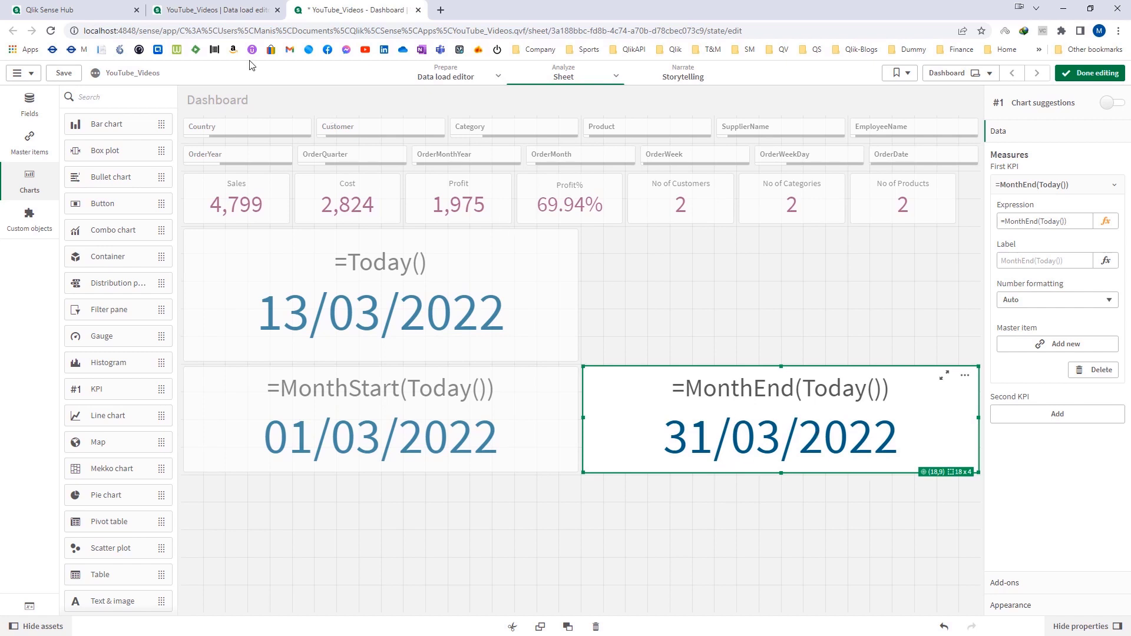
# - Set DateFormat to 'DD-MM-YYYY' in the data load script and reload the data
pyautogui.click(234, 11)
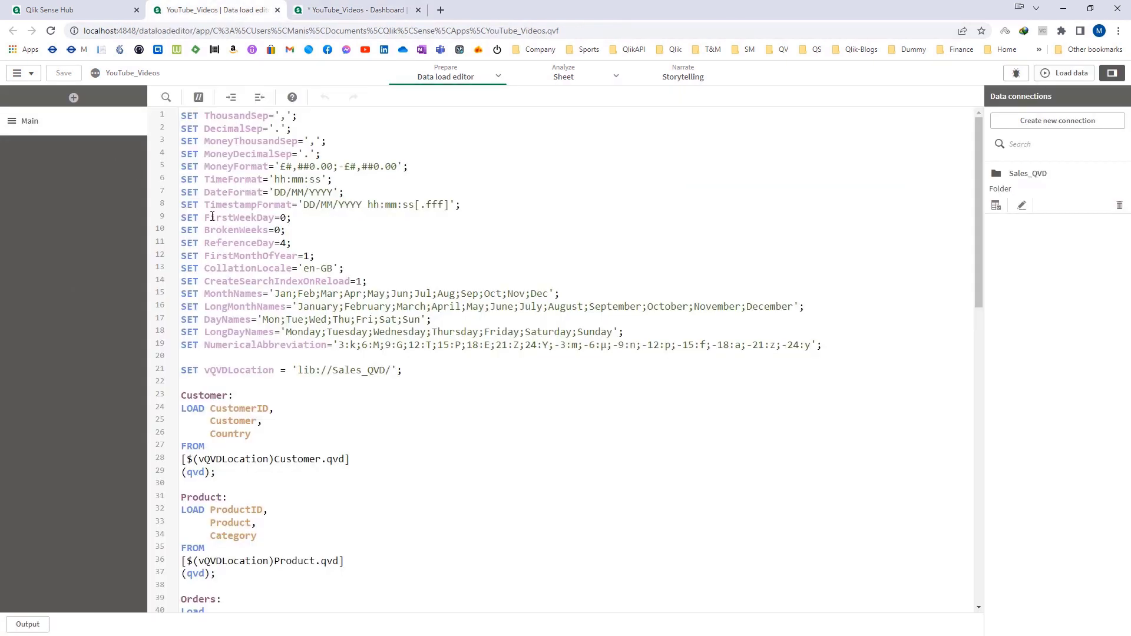
pyautogui.moveTo(181, 192); pyautogui.dragTo(352, 193)
pyautogui.click(352, 193)
pyautogui.click(282, 194)
pyautogui.hotkey('shift', 'Right')
pyautogui.write('-')
pyautogui.press('Right')
pyautogui.press('Right')
pyautogui.hotkey('shift', 'Right')
pyautogui.write('-')
pyautogui.click(1065, 72)
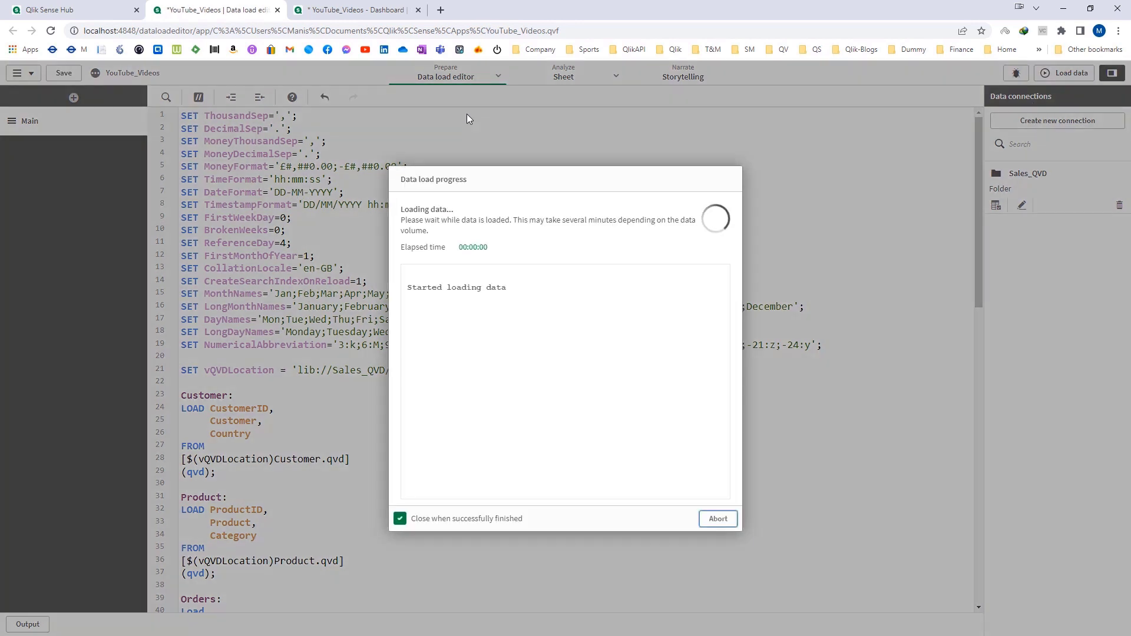
# - Return to the Dashboard sheet and check the date format in the MonthStart and MonthEnd KPIs
pyautogui.click(368, 12)
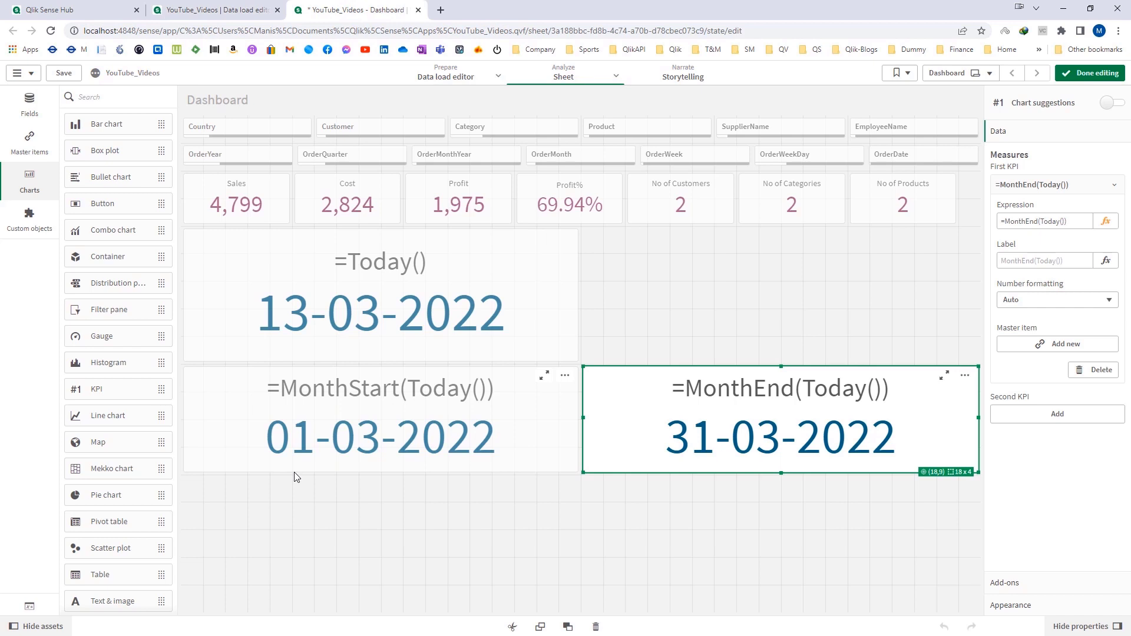
pyautogui.click(328, 465)
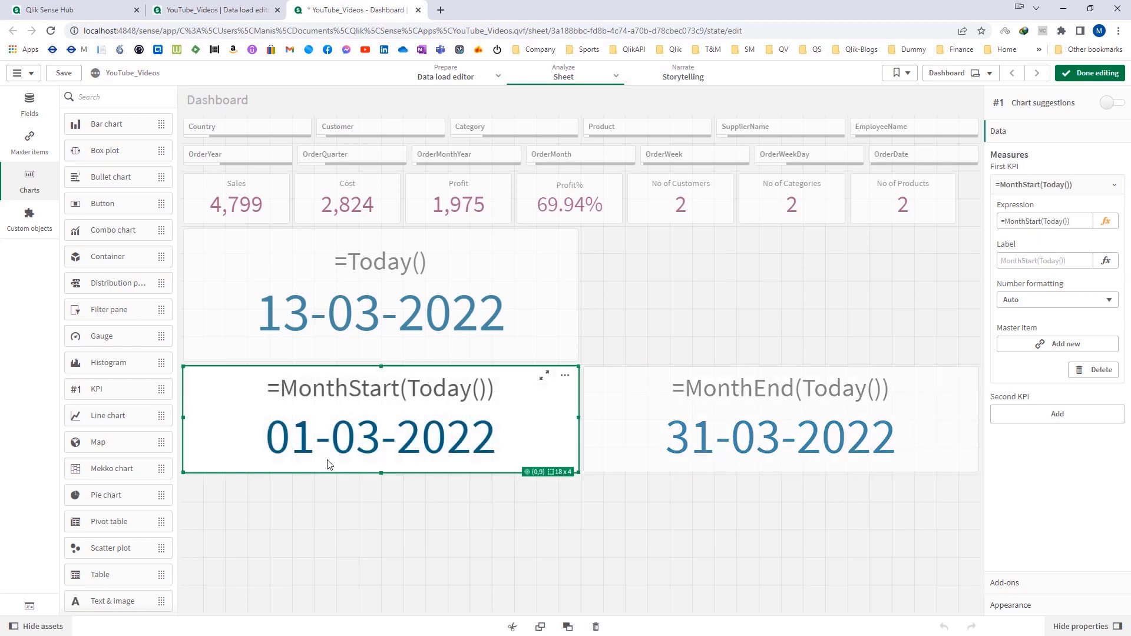
pyautogui.click(803, 444)
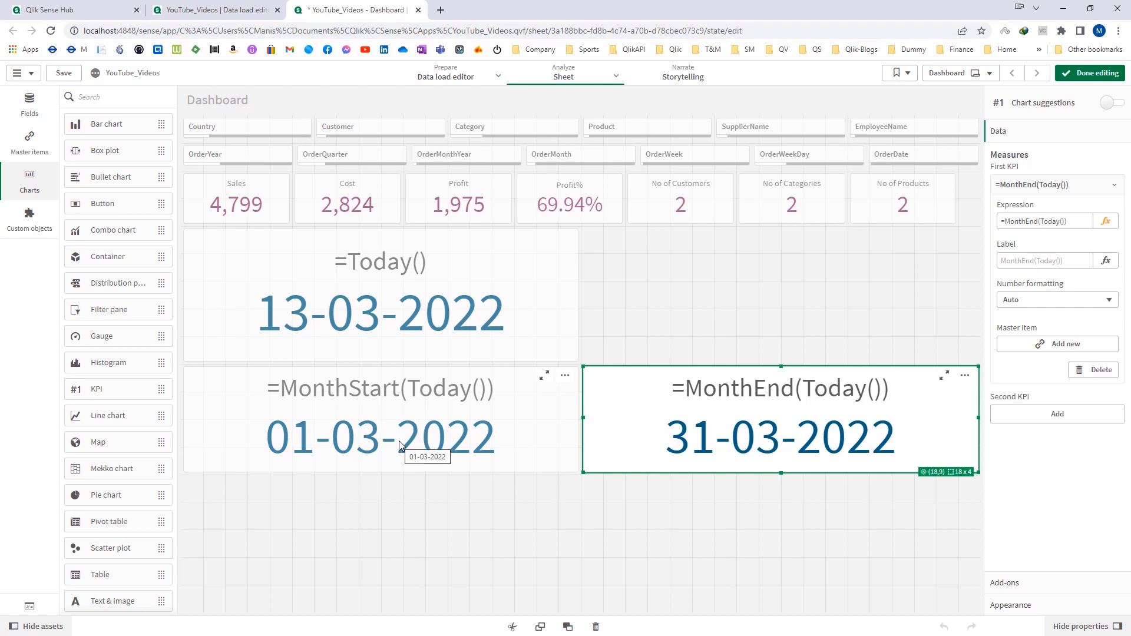
# - Restore DateFormat to 'DD/MM/YYYY' in the load script, reload the data and return to the Dashboard sheet
pyautogui.click(234, 10)
pyautogui.write("/MM/YYYY';")
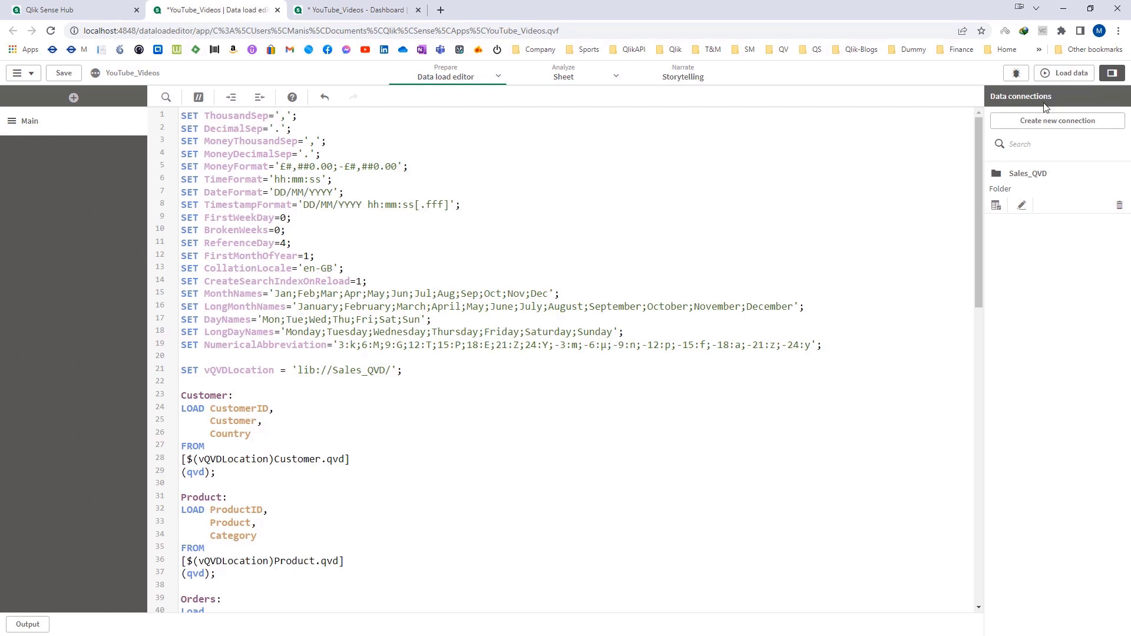
pyautogui.click(1064, 73)
pyautogui.click(355, 17)
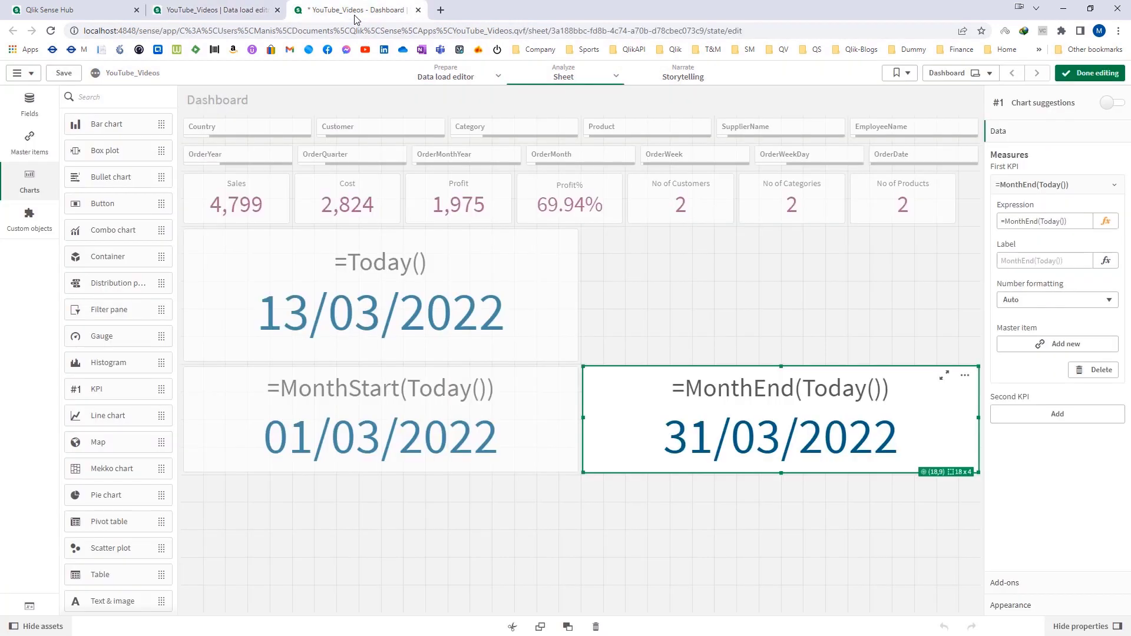
# - Reduce the heights of the MonthStart and MonthEnd KPIs to two grid rows each
pyautogui.click(545, 411)
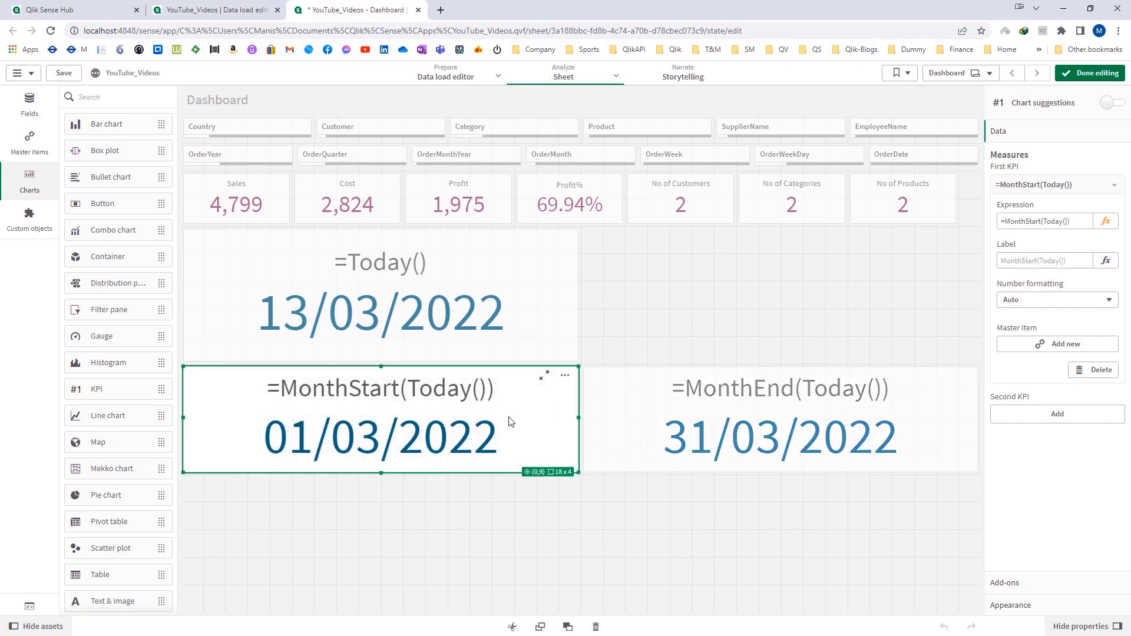
pyautogui.click(424, 339)
pyautogui.click(485, 425)
pyautogui.rightClick(495, 439)
pyautogui.moveTo(391, 473); pyautogui.dragTo(391, 429)
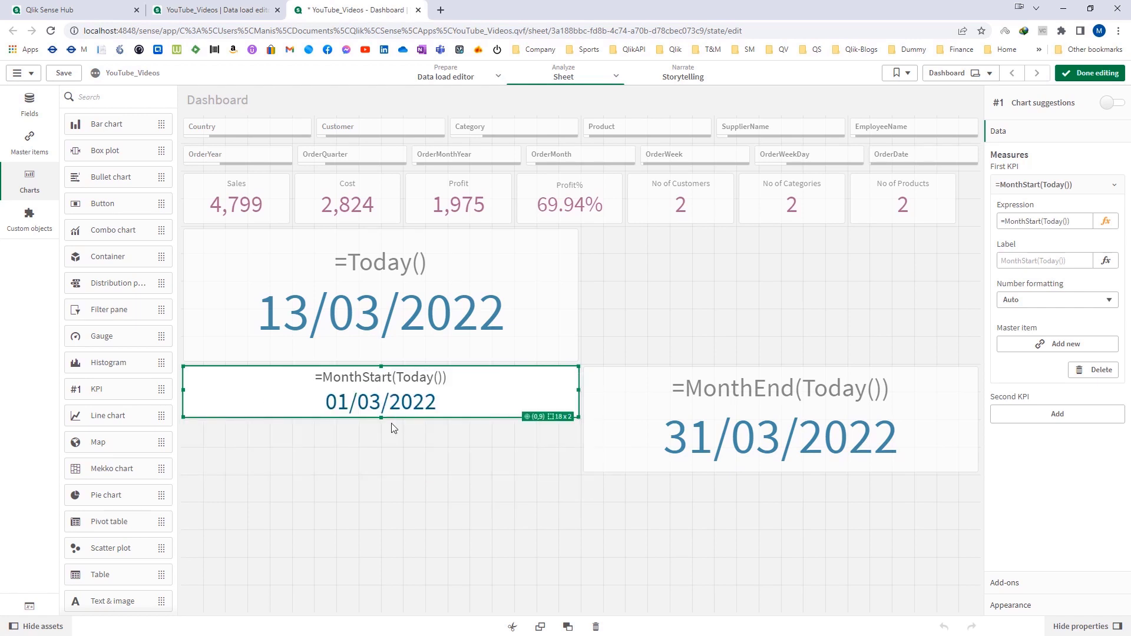
pyautogui.click(746, 437)
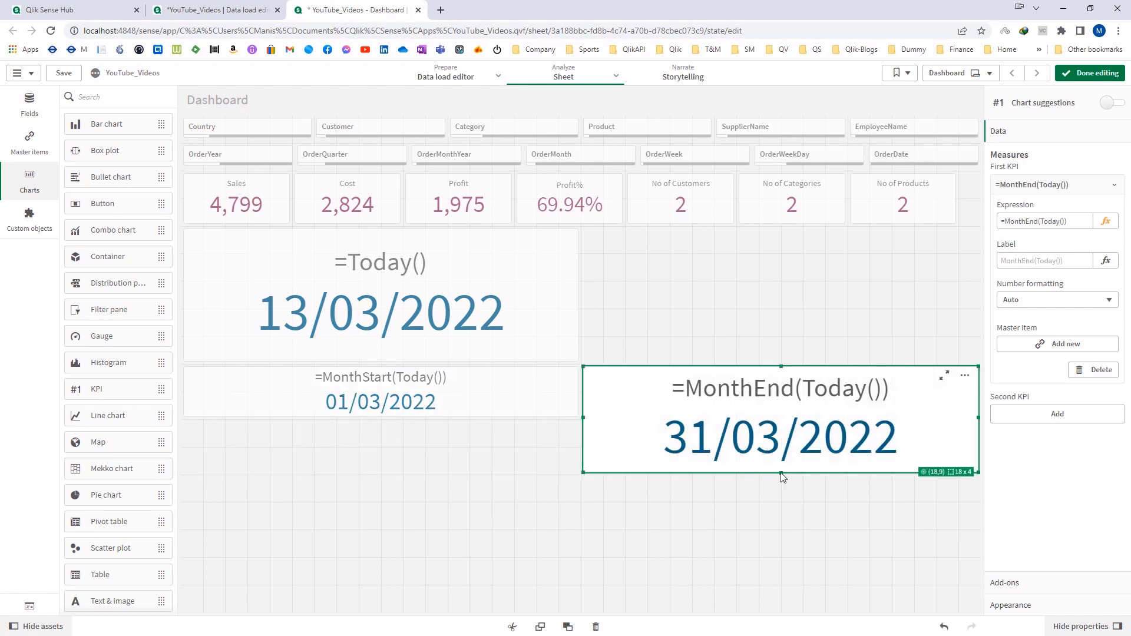
pyautogui.moveTo(781, 472); pyautogui.dragTo(782, 419)
# - Duplicate the MonthStart KPI into the space directly below it and shrink the copy to 18 x 2 grid cells
pyautogui.rightClick(485, 399)
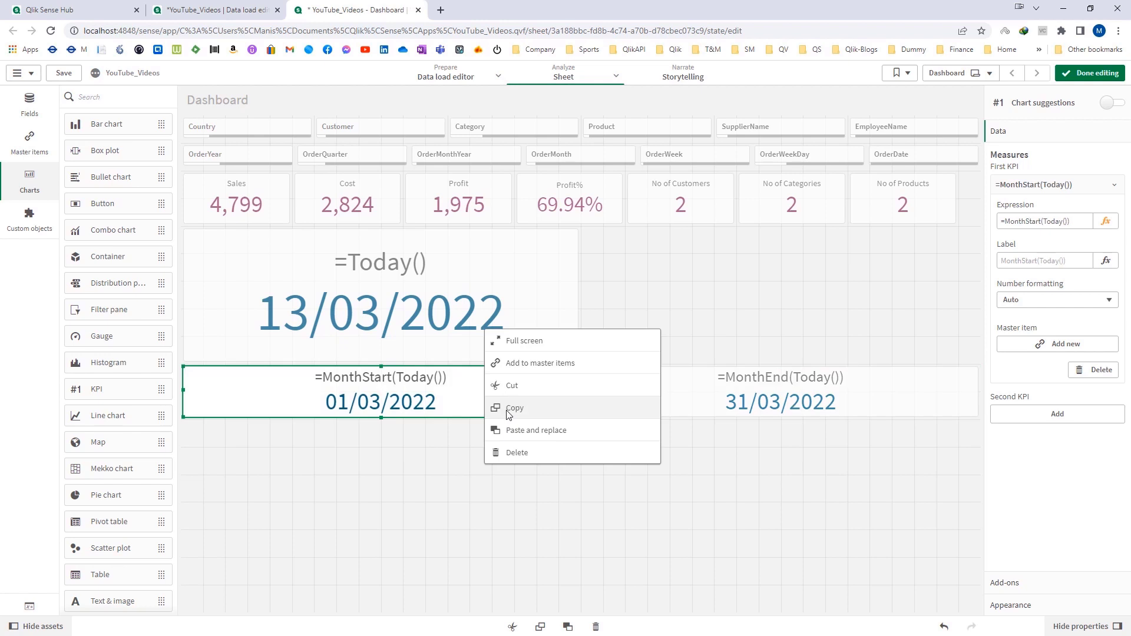
pyautogui.click(368, 461)
pyautogui.hotkey('ctrl', 'v')
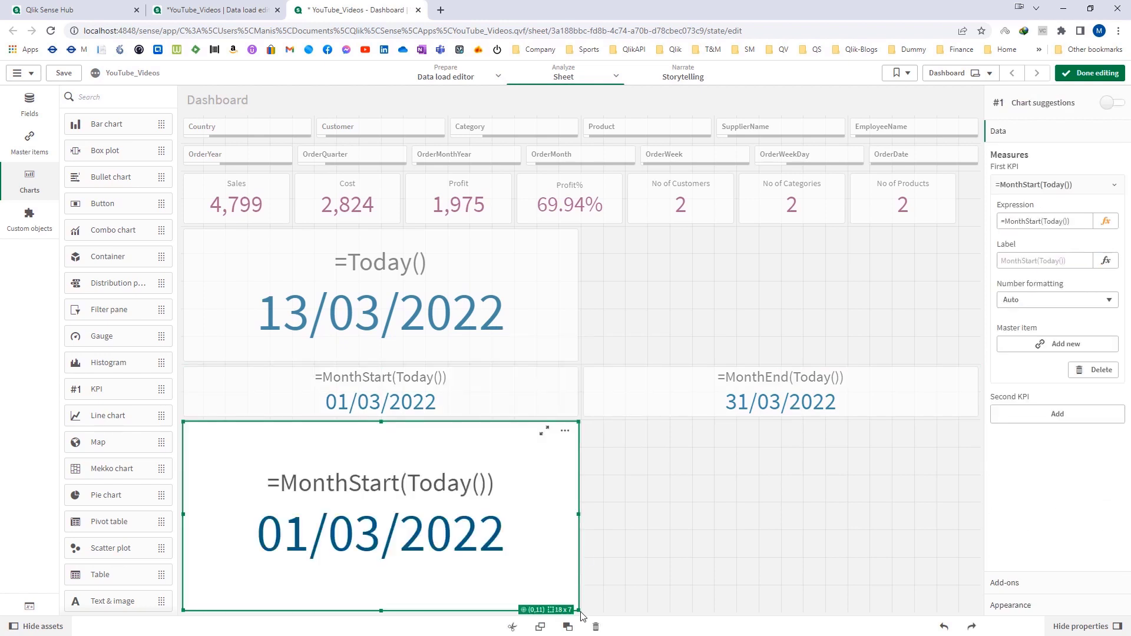
pyautogui.moveTo(579, 613); pyautogui.dragTo(583, 470)
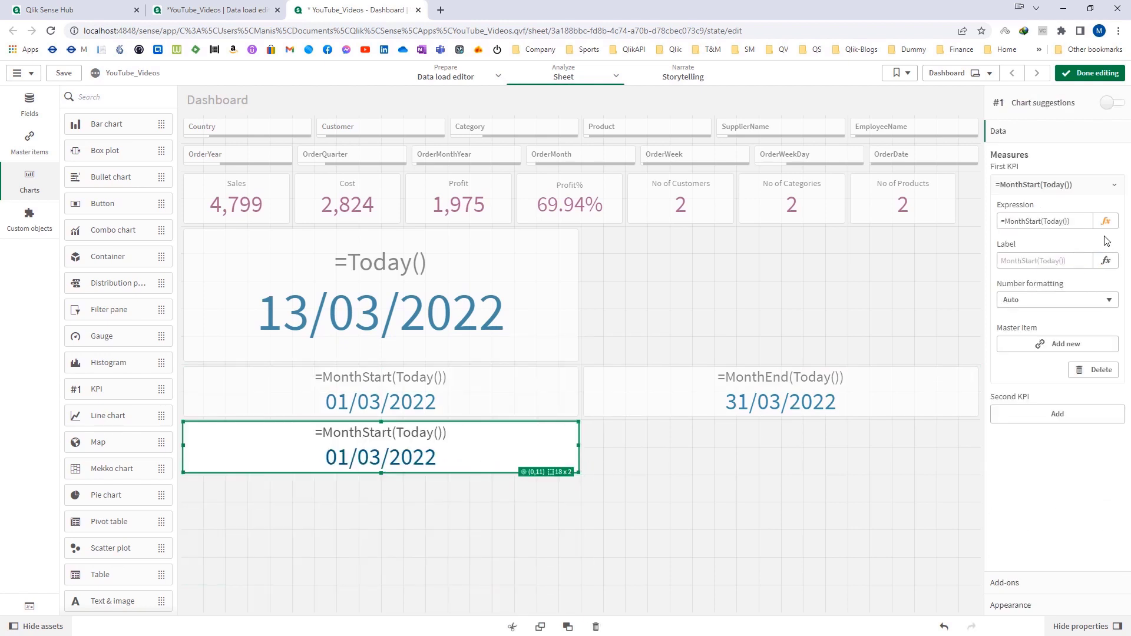
# - Change the lower MonthStart KPI's expression to =MonthStart(Today(),-1)
pyautogui.click(1106, 221)
pyautogui.press('Left')
pyautogui.write(',-1')
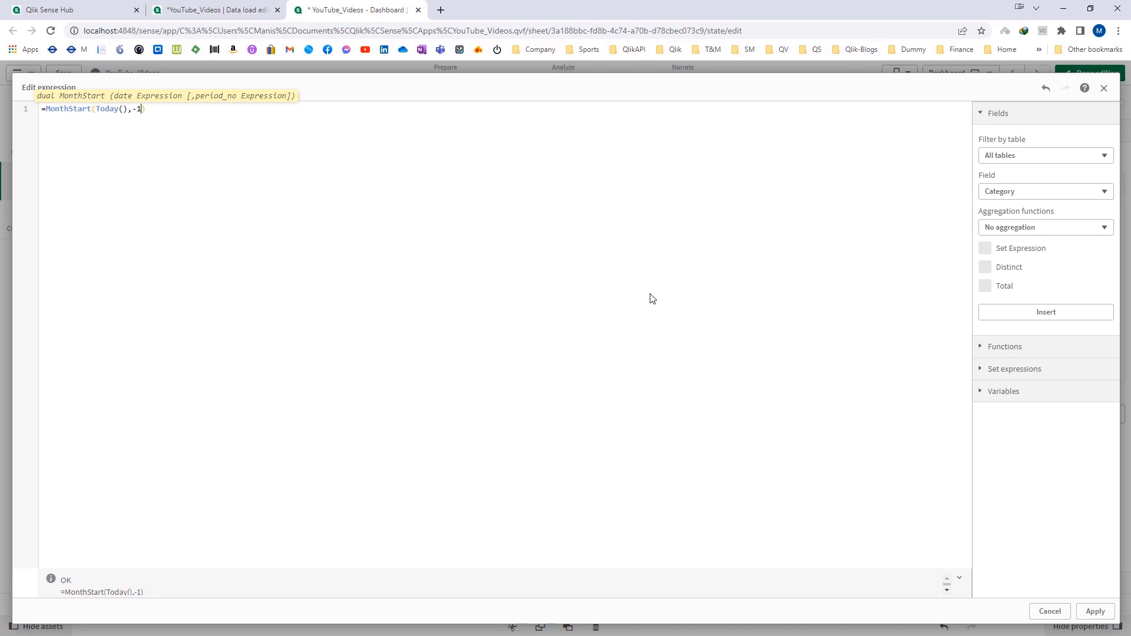
pyautogui.click(1096, 611)
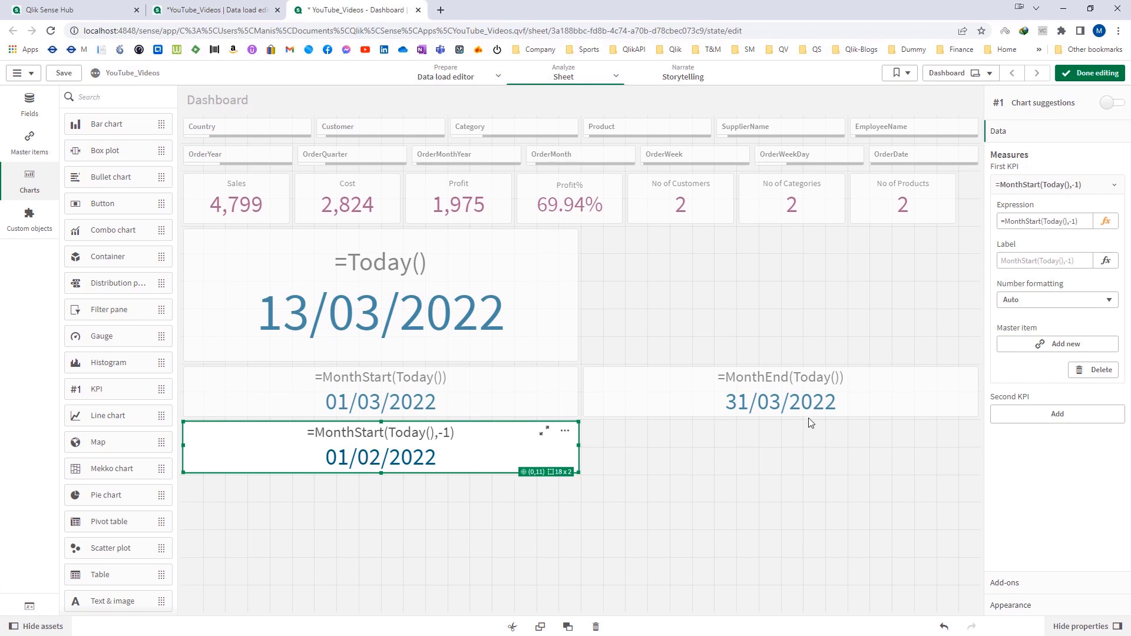
# - Duplicate the MonthEnd(Today()) KPI into the space directly below it and shrink the copy to 18 x 2 grid cells
pyautogui.click(841, 421)
pyautogui.click(820, 401)
pyautogui.hotkey('ctrl', 'c')
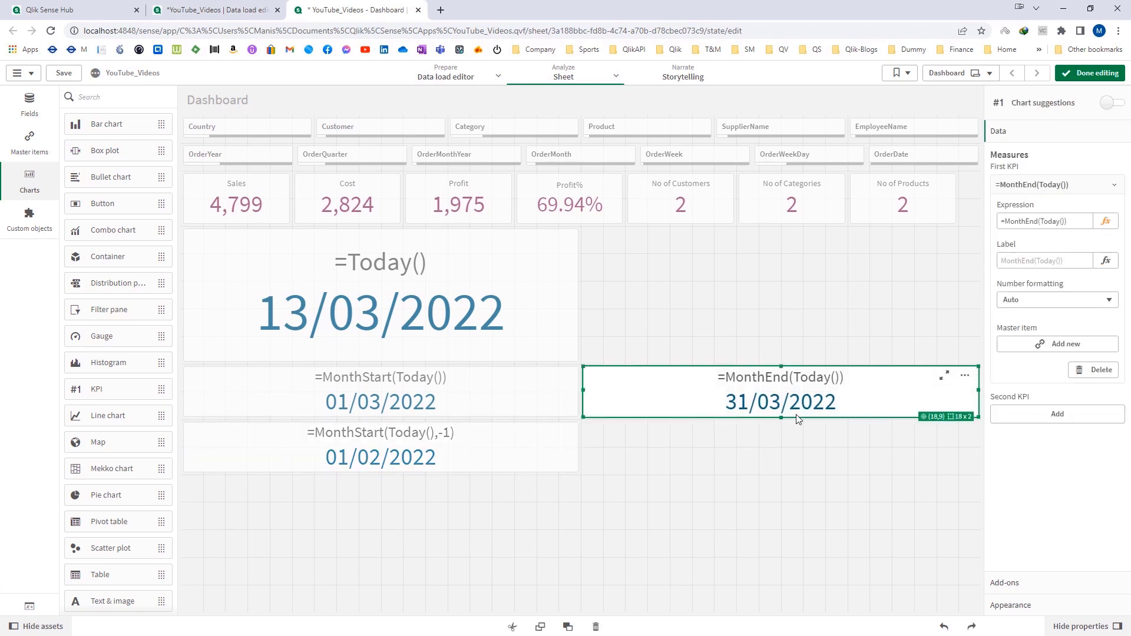
pyautogui.click(755, 433)
pyautogui.hotkey('ctrl', 'v')
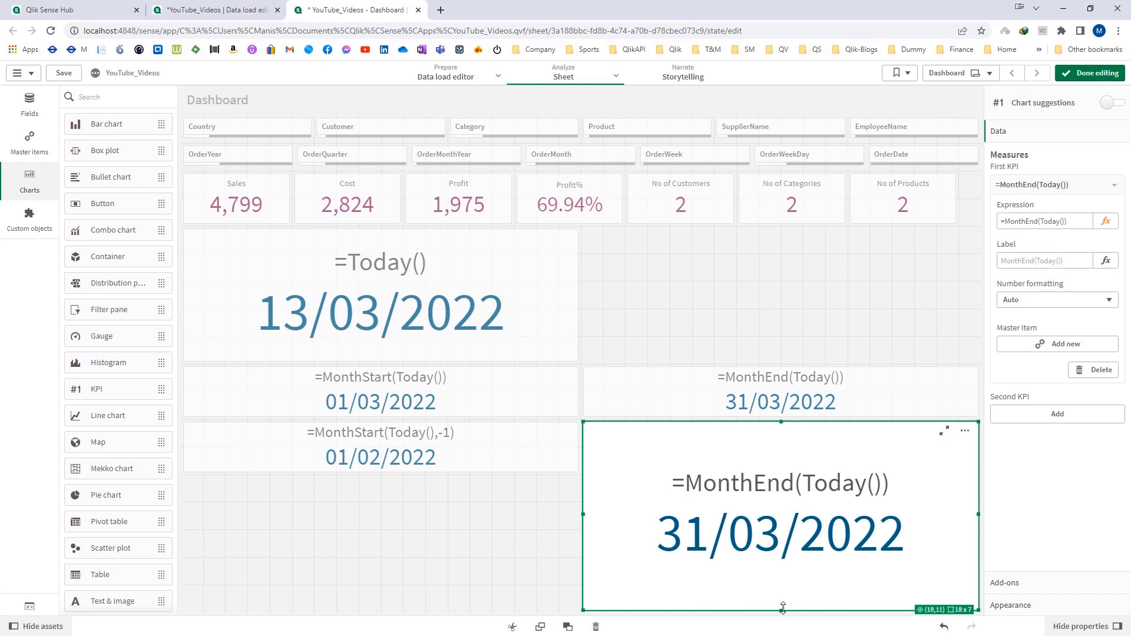
pyautogui.moveTo(783, 610); pyautogui.dragTo(766, 470)
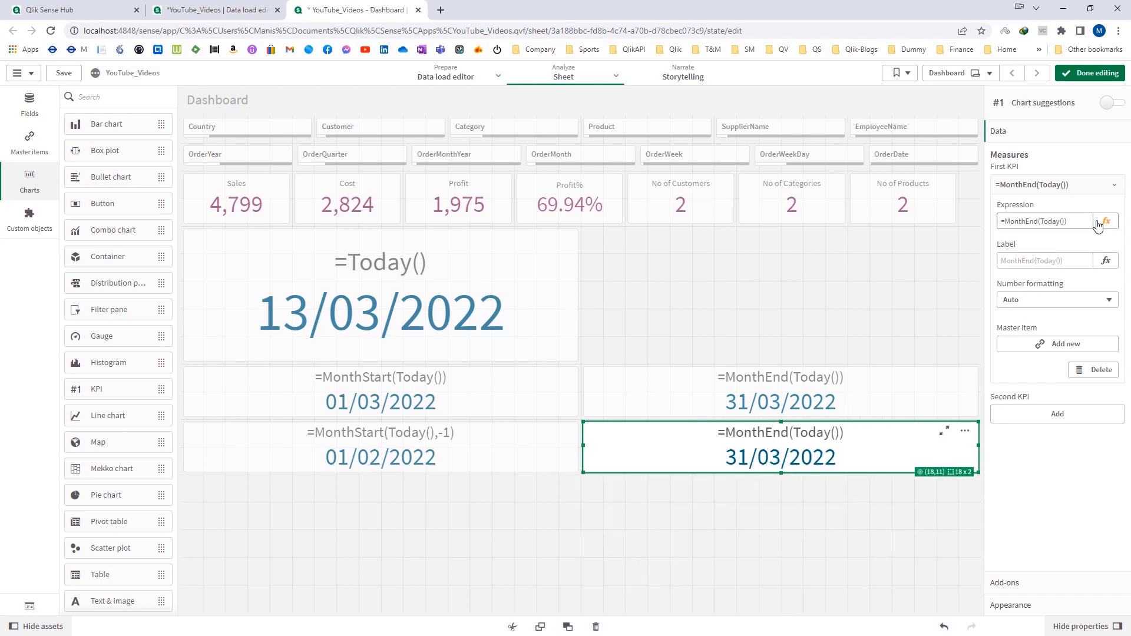
# - Change the lower MonthEnd KPI's expression to =MonthEnd(Today(),-1)
pyautogui.click(1106, 221)
pyautogui.write(',-1')
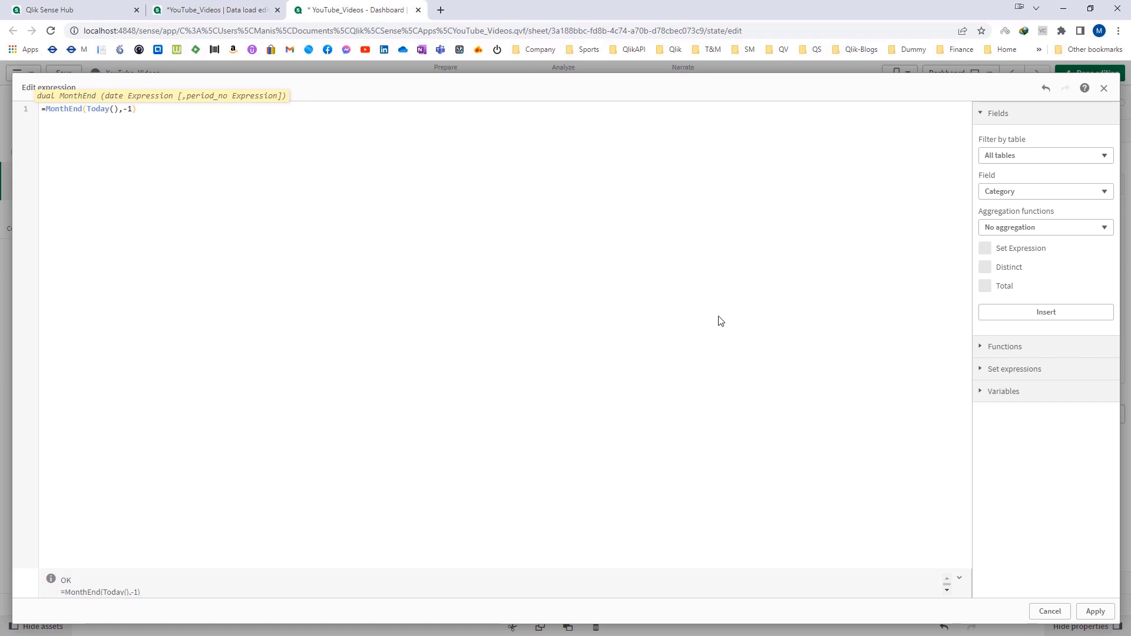
pyautogui.click(1095, 611)
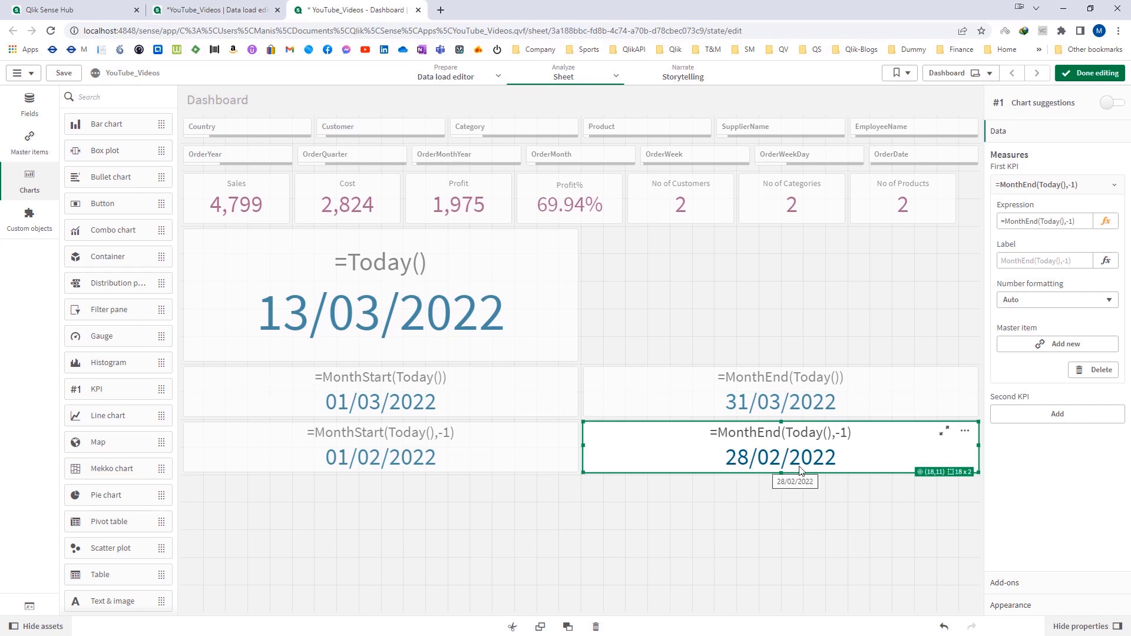
# - Duplicate the MonthStart(Today(),-1) KPI directly below itself and shrink the copy to 18 x 2 grid cells
pyautogui.rightClick(424, 471)
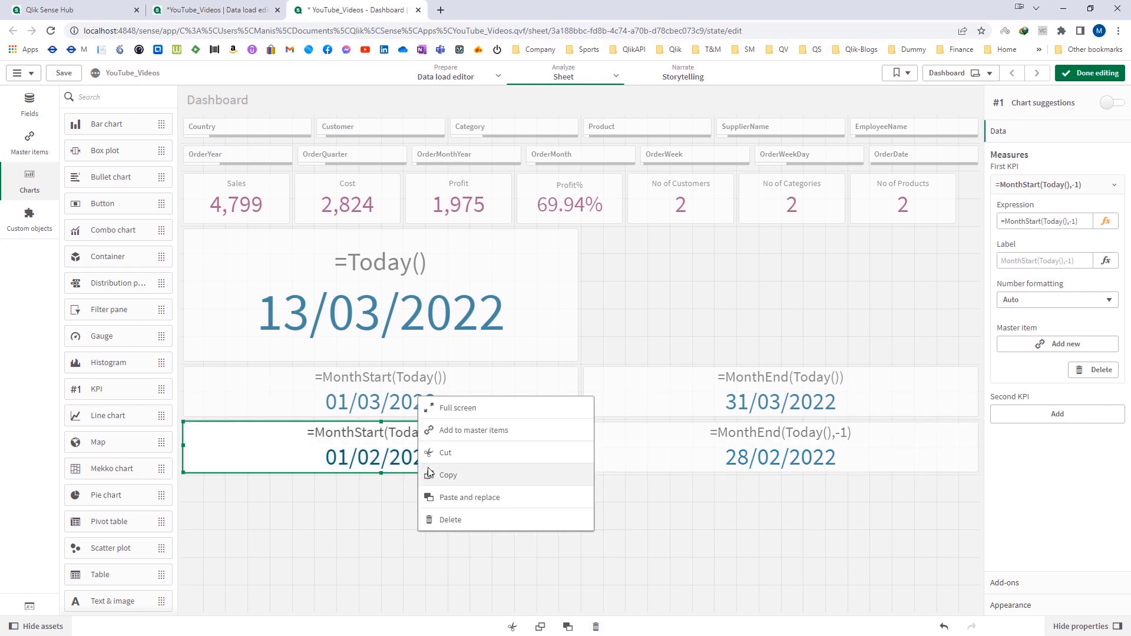
pyautogui.click(445, 475)
pyautogui.hotkey('ctrl', 'v')
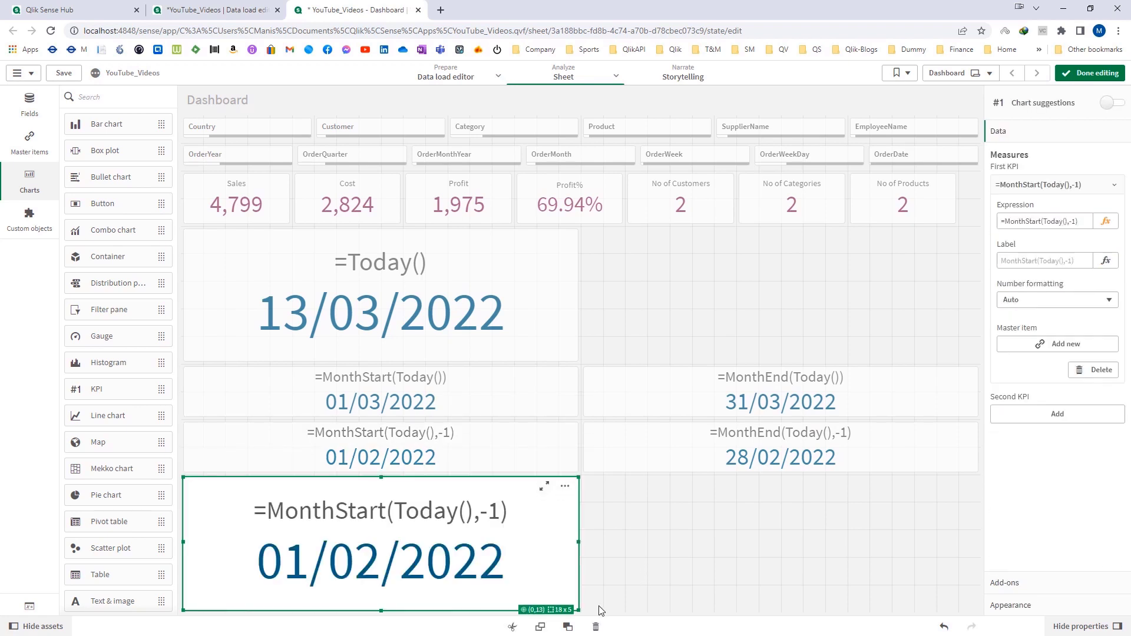
pyautogui.moveTo(576, 608); pyautogui.dragTo(576, 528)
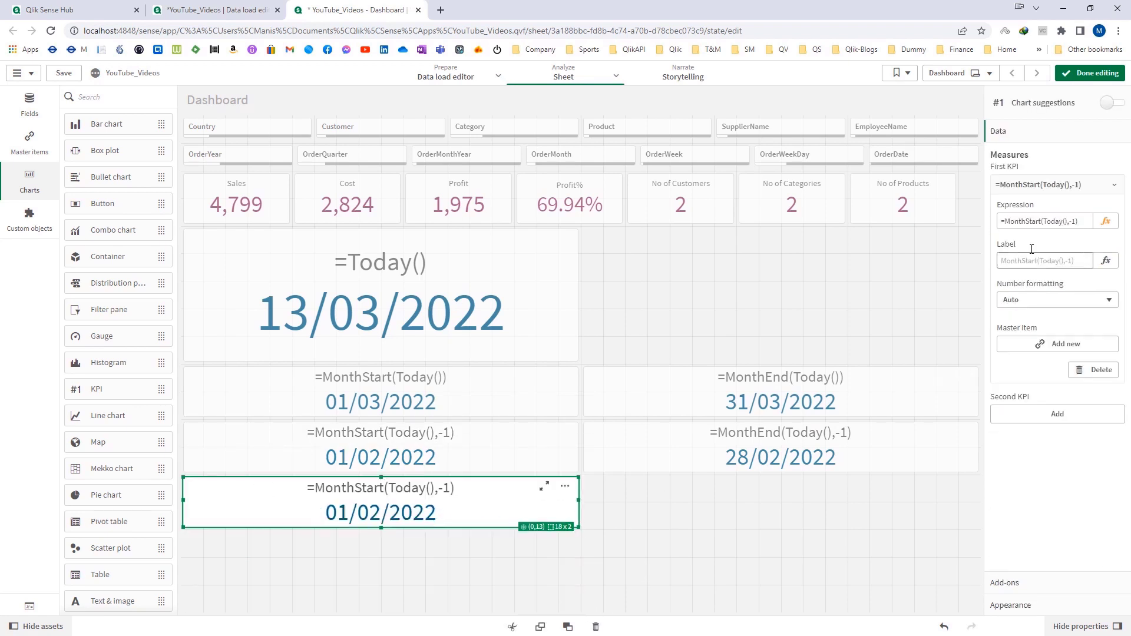
# - Change the lowest MonthStart KPI's expression to =MonthStart(Today(),1)
pyautogui.click(1106, 223)
pyautogui.press('Left')
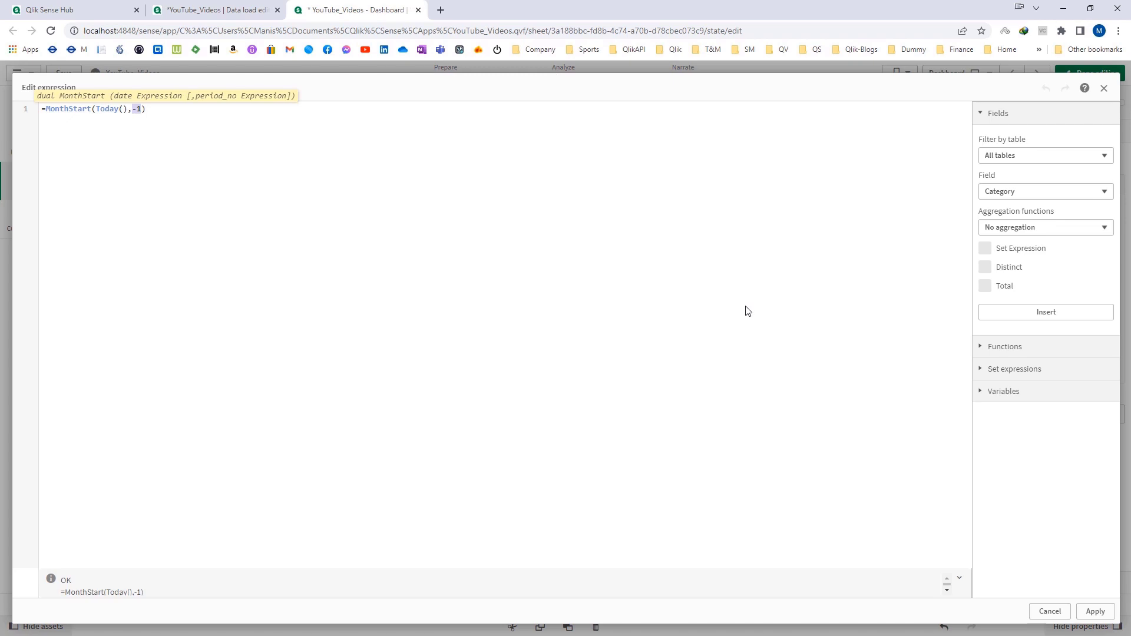
pyautogui.press('BackSpace')
pyautogui.press('Right')
pyautogui.click(1097, 613)
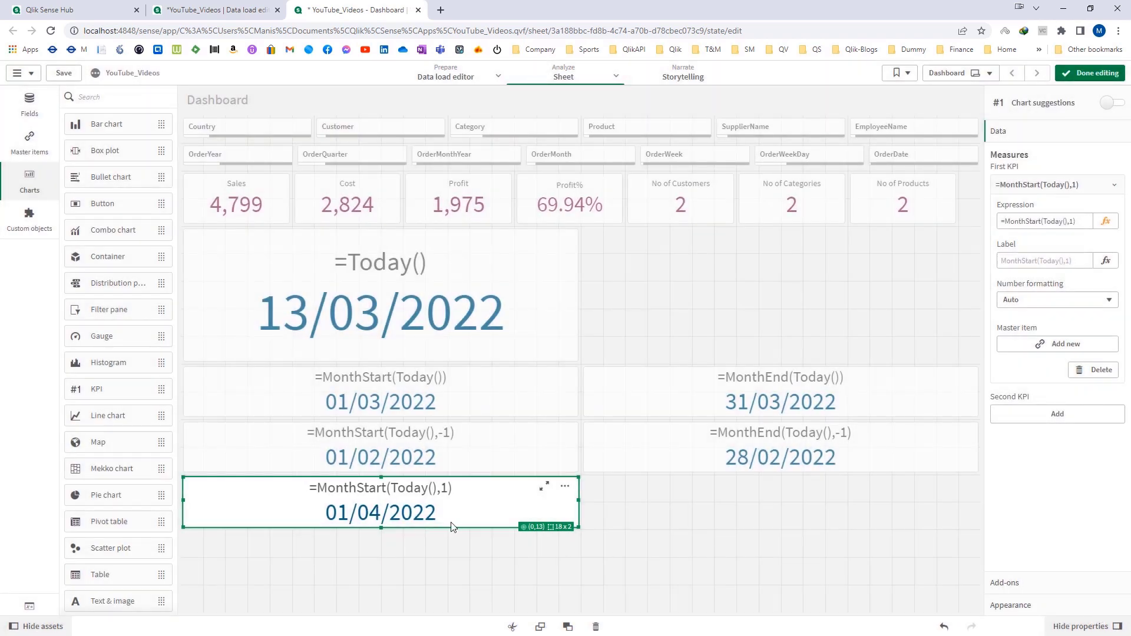
# - Duplicate the MonthEnd(Today(),-1) KPI below itself at 18 x 2 grid cells and set the copy's expression to =MonthEnd(Today(),1)
pyautogui.click(814, 460)
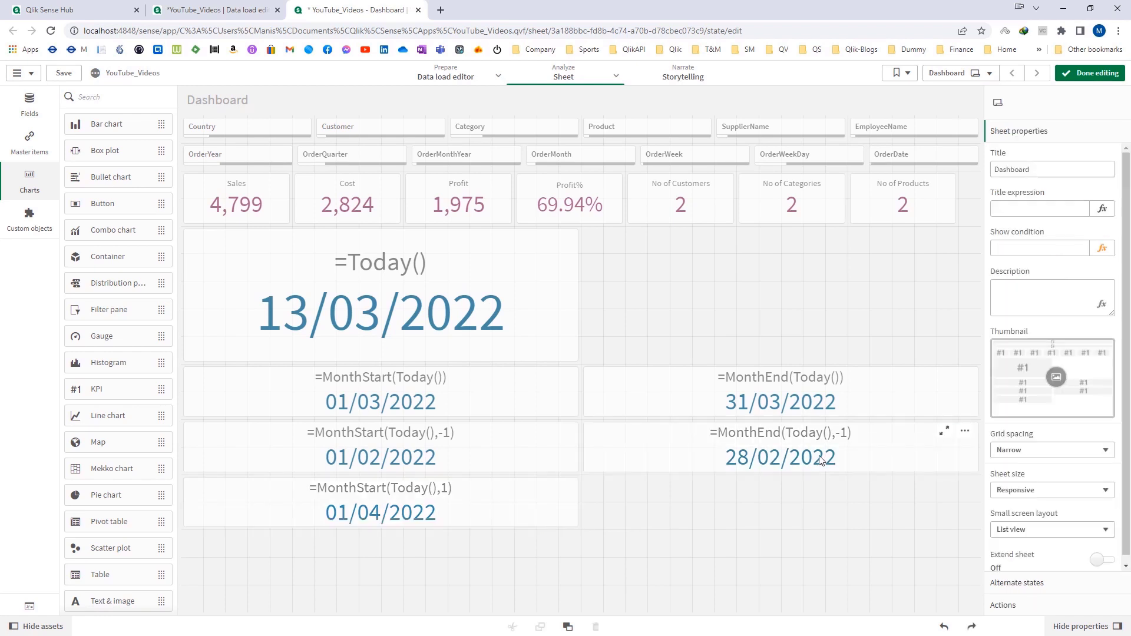
pyautogui.rightClick(820, 460)
pyautogui.click(841, 462)
pyautogui.rightClick(769, 486)
pyautogui.click(781, 488)
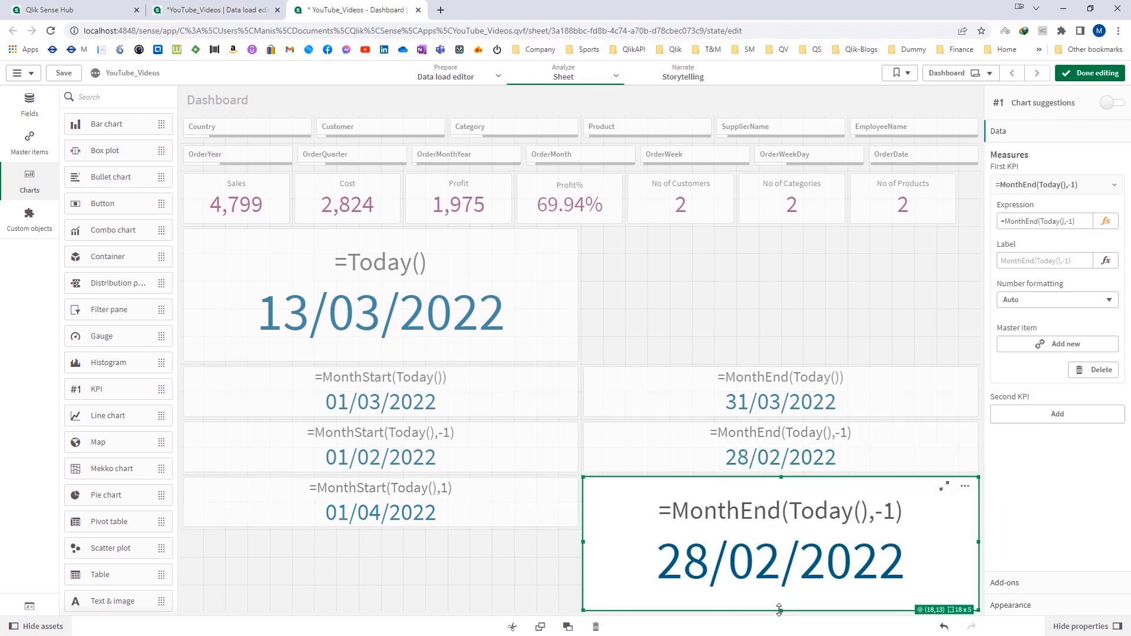
pyautogui.moveTo(781, 611); pyautogui.dragTo(766, 539)
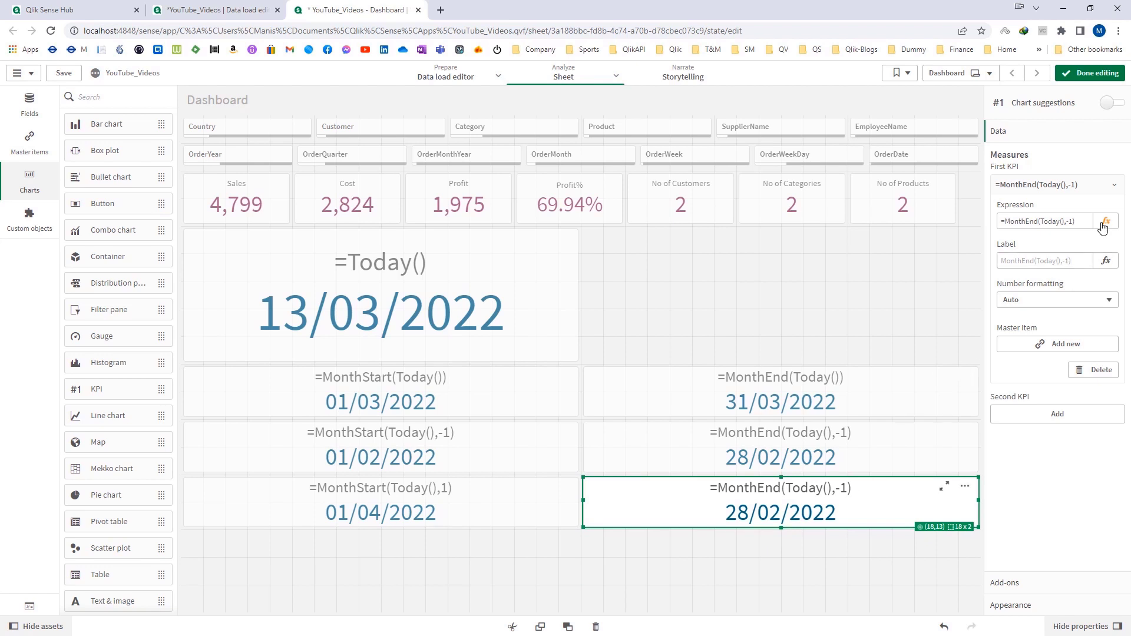
pyautogui.click(1106, 221)
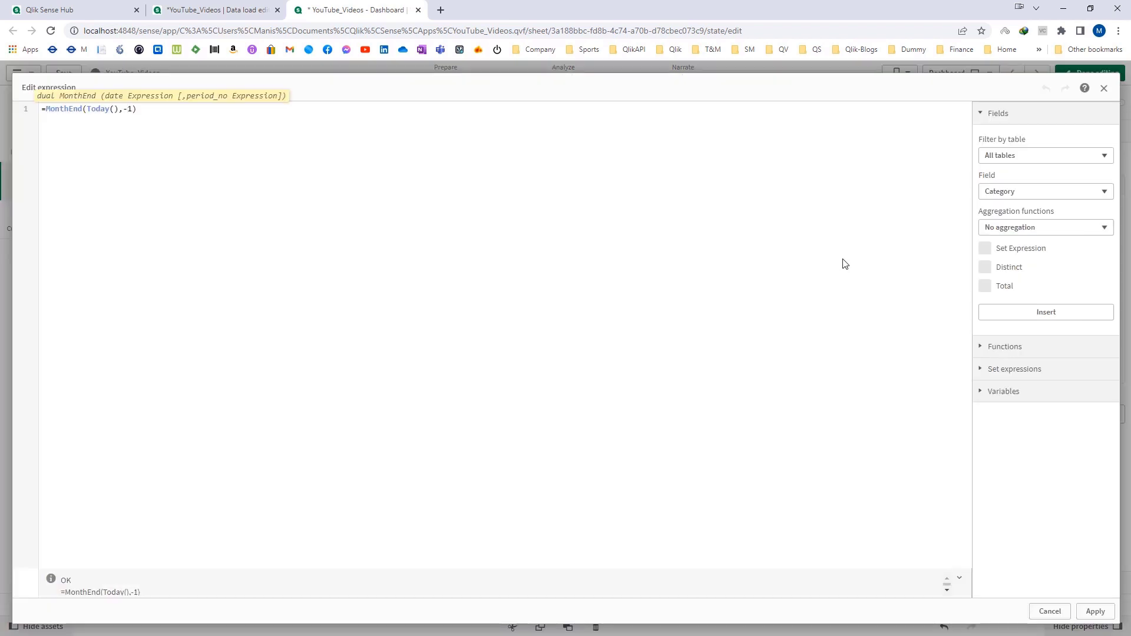
pyautogui.click(1095, 611)
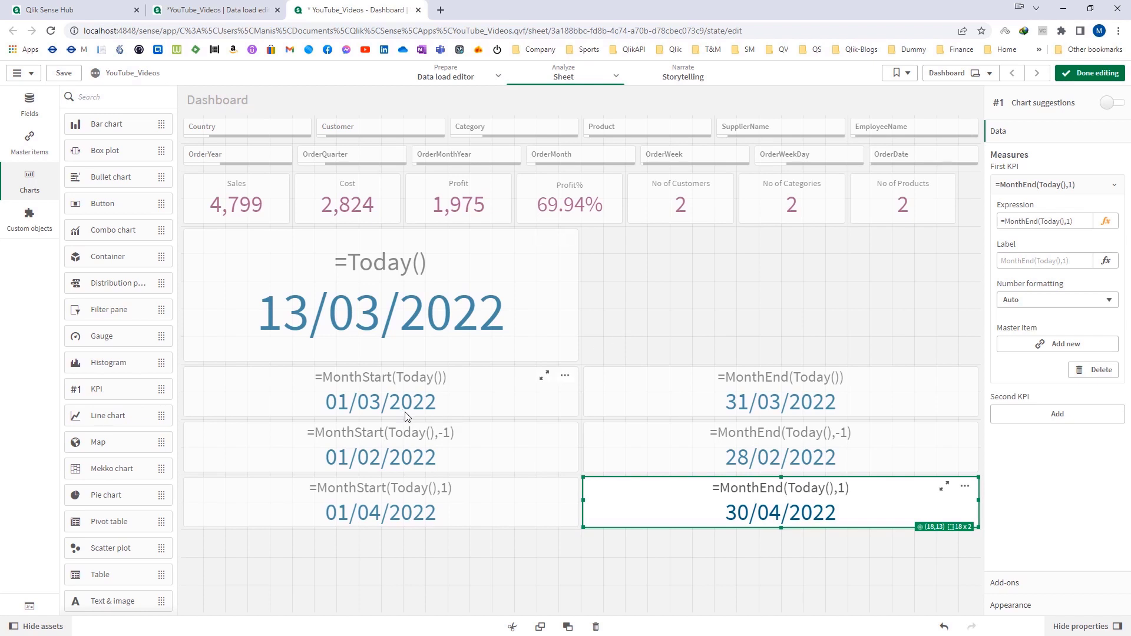
# - Copy the MonthStart(Today()) KPI into the empty space beside the Today() KPI
pyautogui.click(445, 398)
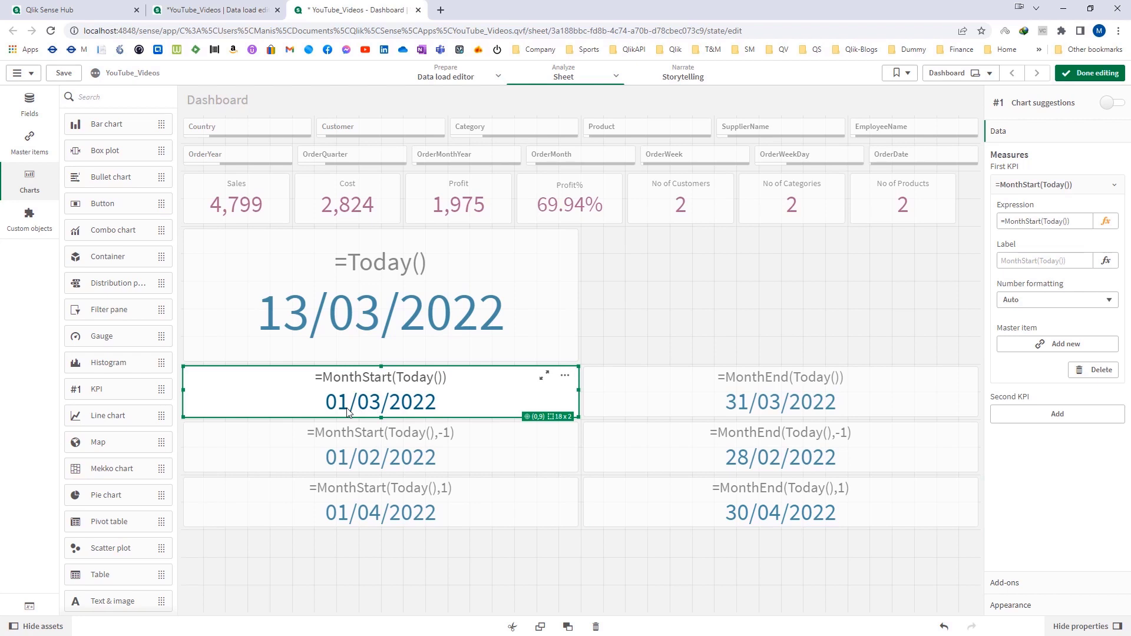
pyautogui.rightClick(397, 414)
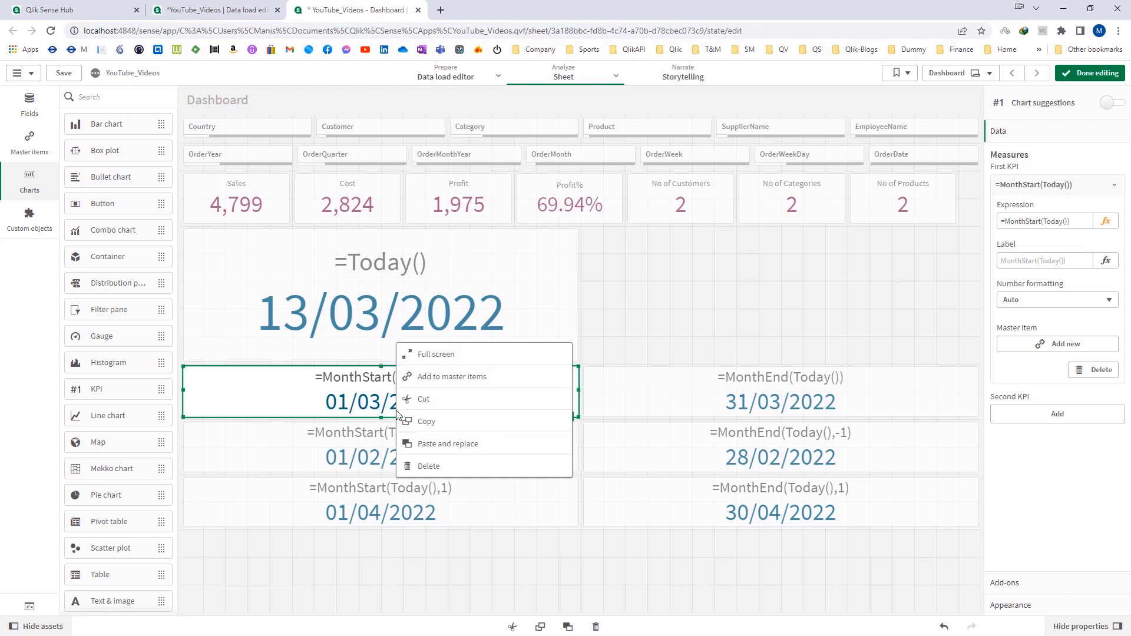
pyautogui.click(422, 422)
pyautogui.click(699, 318)
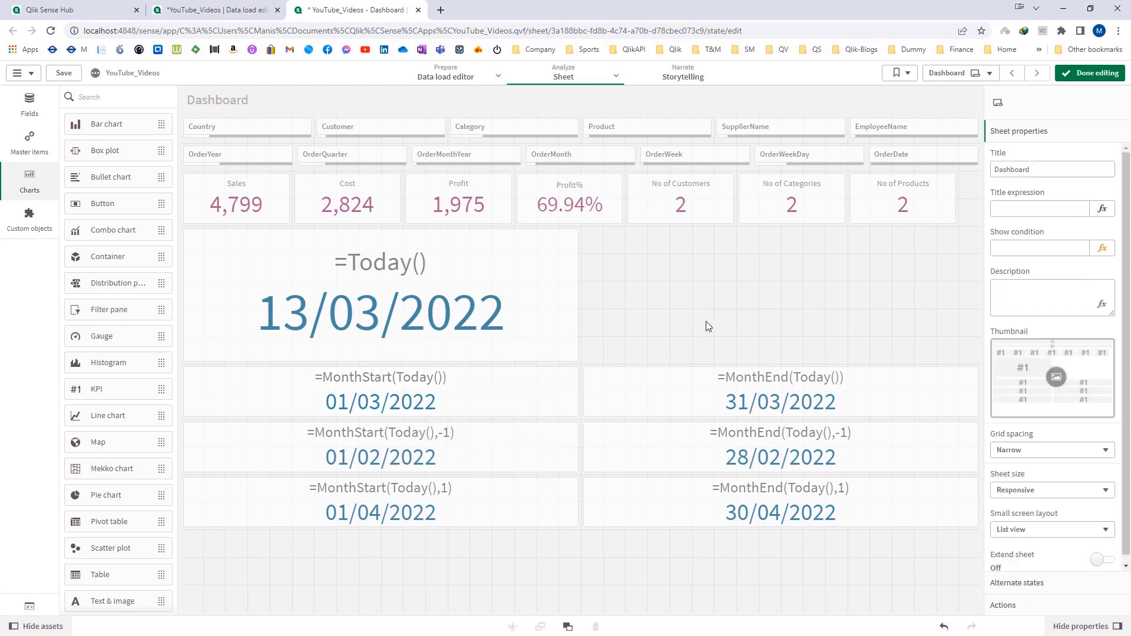
pyautogui.hotkey('ctrl', 'v')
# - Set the copied KPI's expression to =MonthStart(Today()) = '01/03/2022' and reduce the KPI to 18 x 2 grid cells
pyautogui.click(1106, 221)
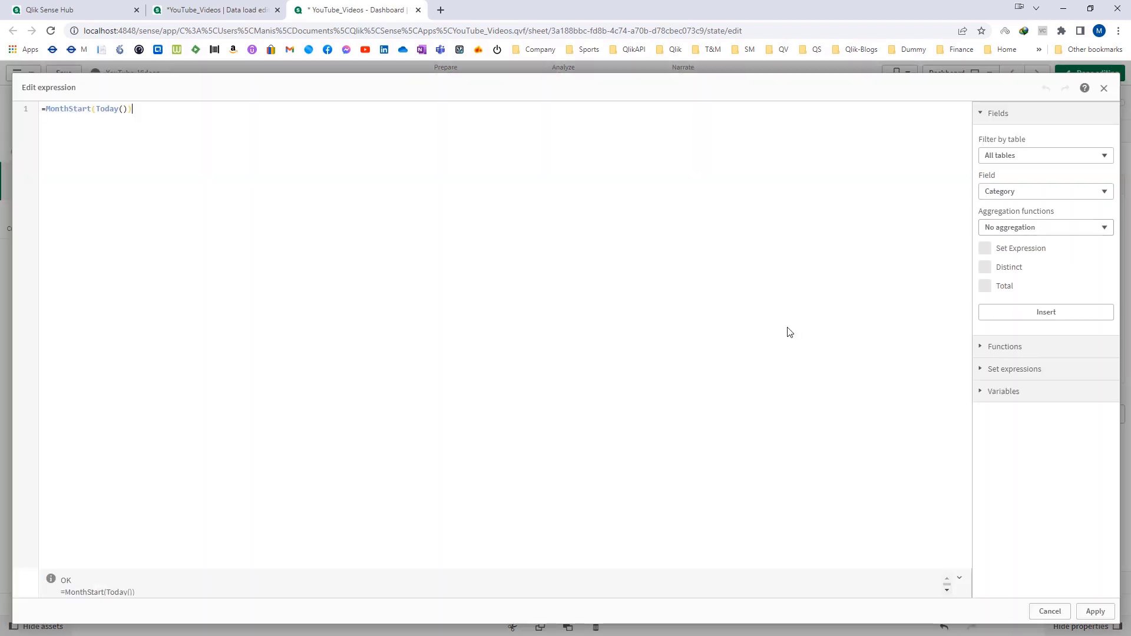
pyautogui.write("= '01/03")
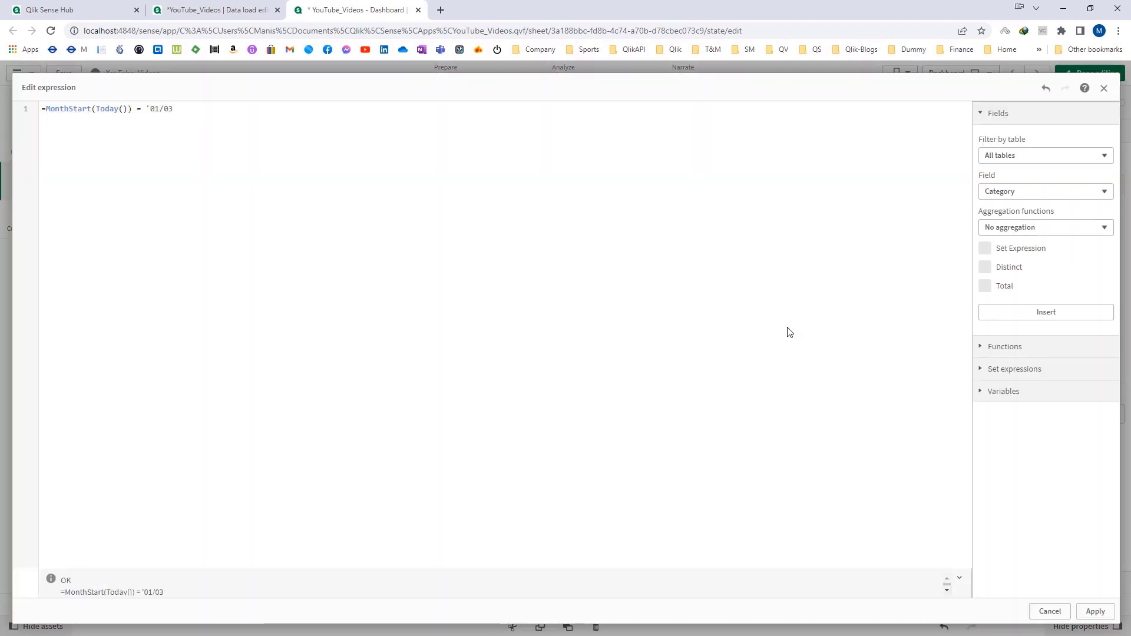
pyautogui.write("/2022'")
pyautogui.click(1093, 611)
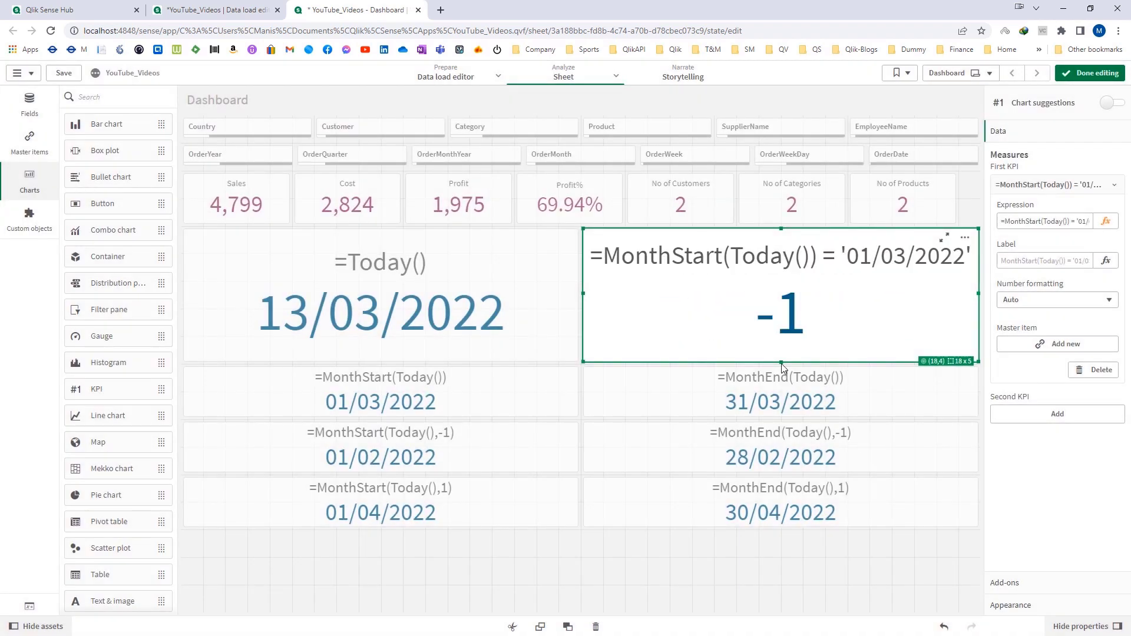
pyautogui.moveTo(781, 362); pyautogui.dragTo(795, 289)
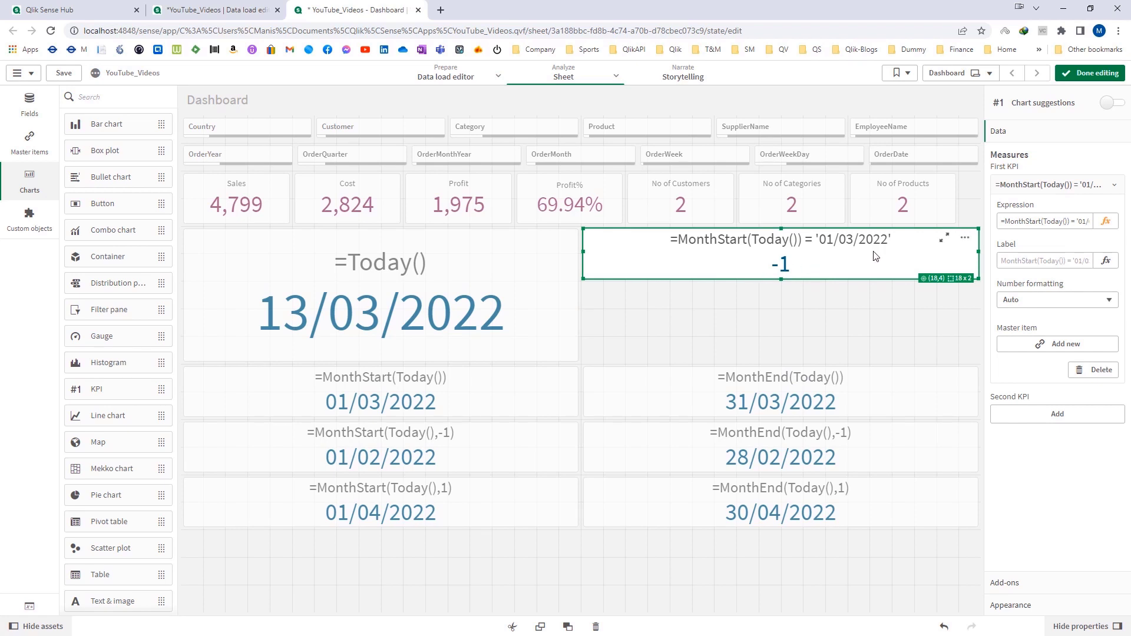
# - Duplicate the MonthStart date-comparison KPI into the free space directly below it
pyautogui.rightClick(821, 257)
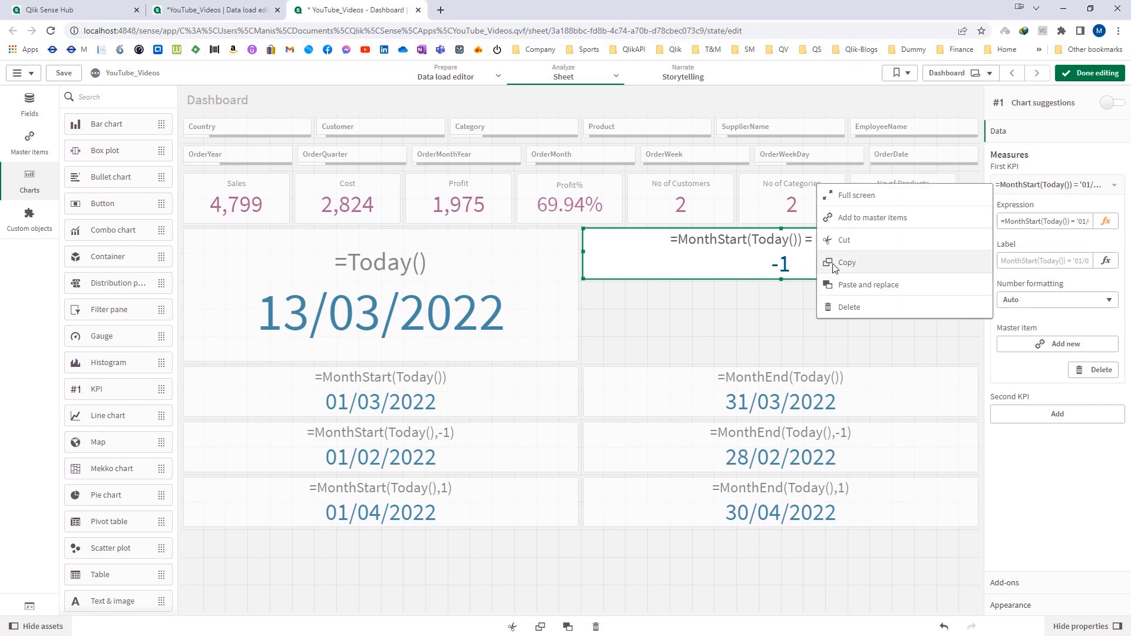
pyautogui.click(825, 260)
pyautogui.click(775, 308)
pyautogui.rightClick(778, 308)
pyautogui.click(781, 311)
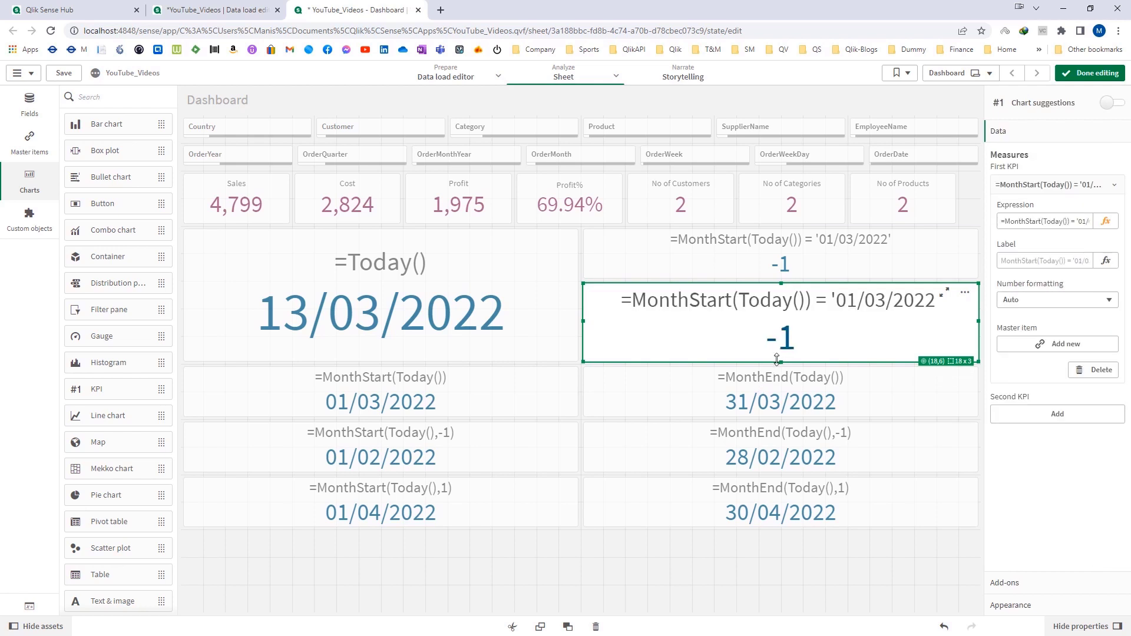
# - Change the duplicated comparison KPI's expression to =MonthEnd(Today()) = '31/03/2022'
pyautogui.click(1101, 227)
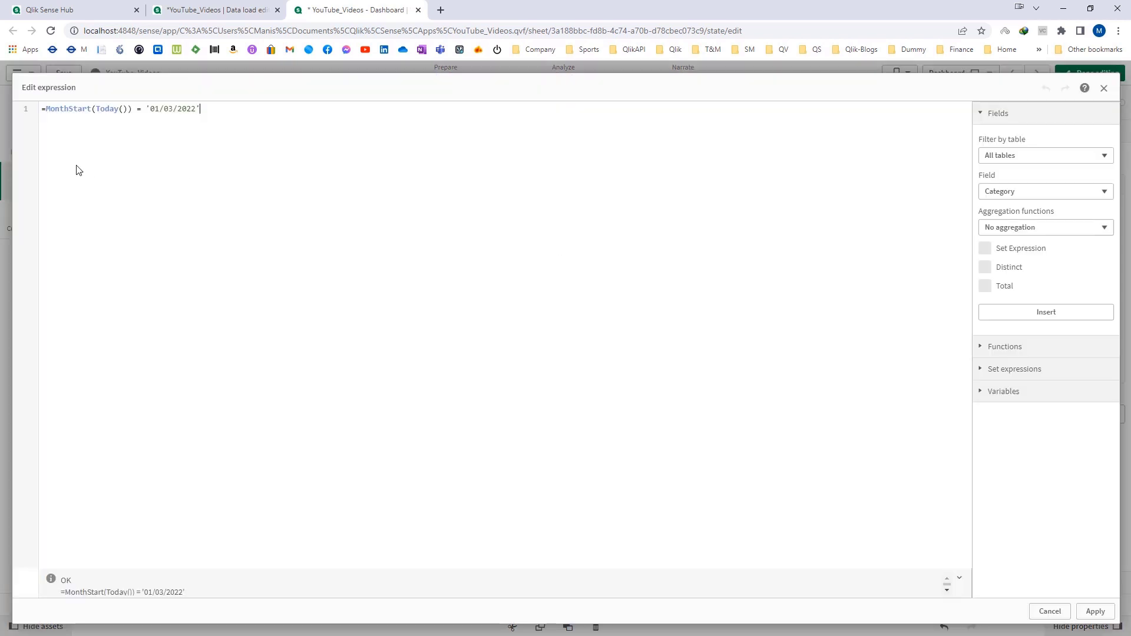
pyautogui.doubleClick(81, 109)
pyautogui.write('MonthEnd')
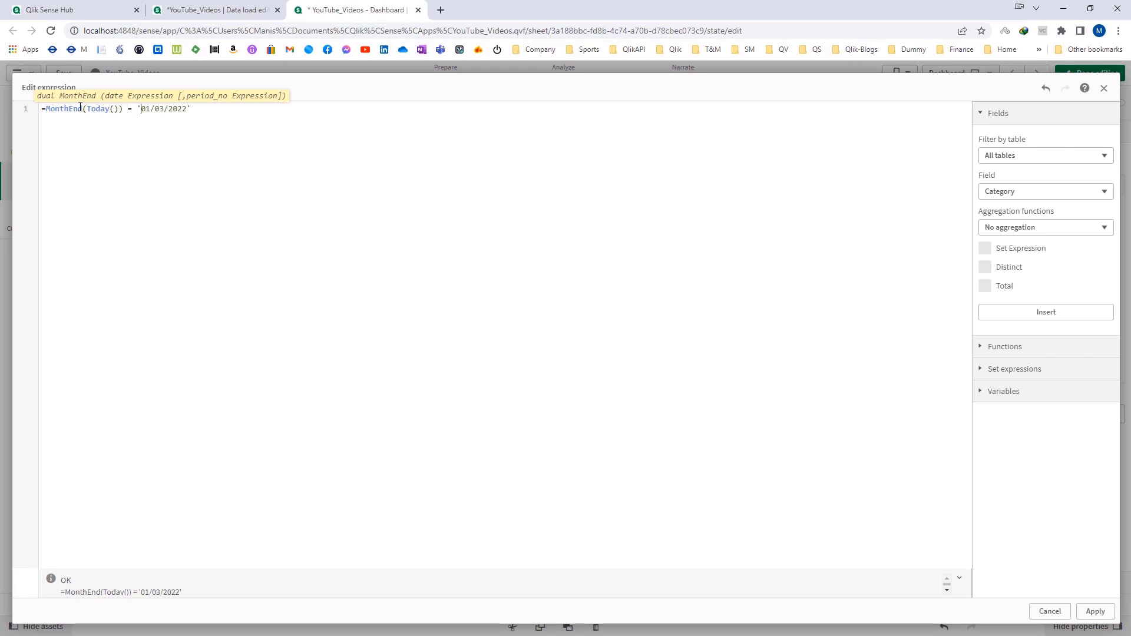
pyautogui.press('Delete')
pyautogui.press('Delete')
pyautogui.write('31')
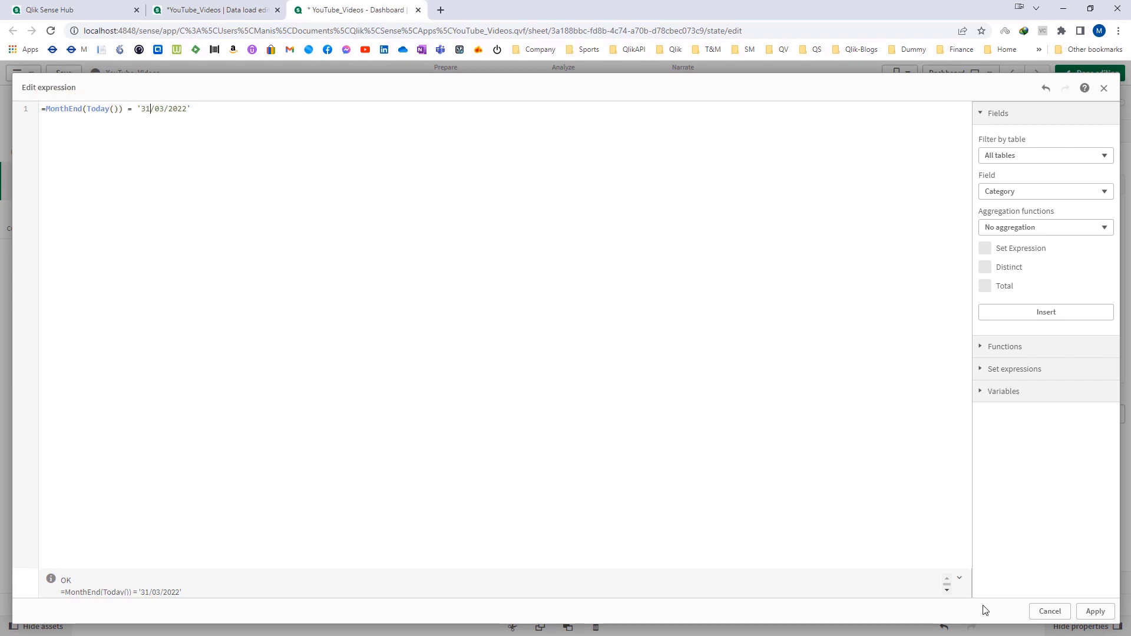
pyautogui.click(1094, 613)
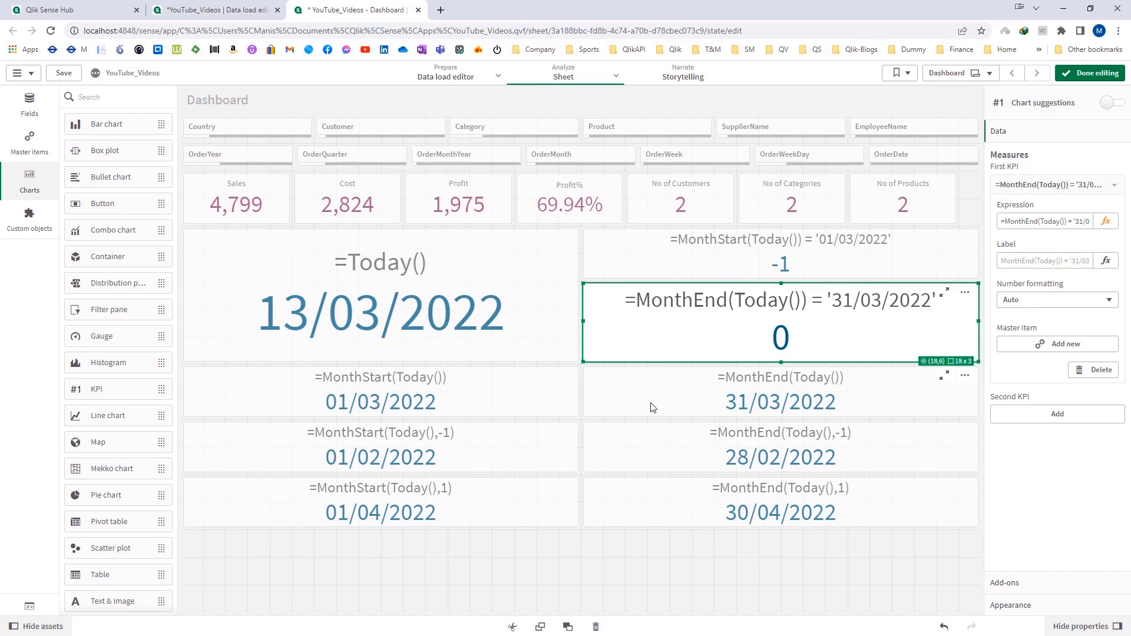
# - Wrap the current-month MonthStart KPI's expression in a timestamp function: =TimeStamp(MonthStart(Today()))
pyautogui.click(405, 411)
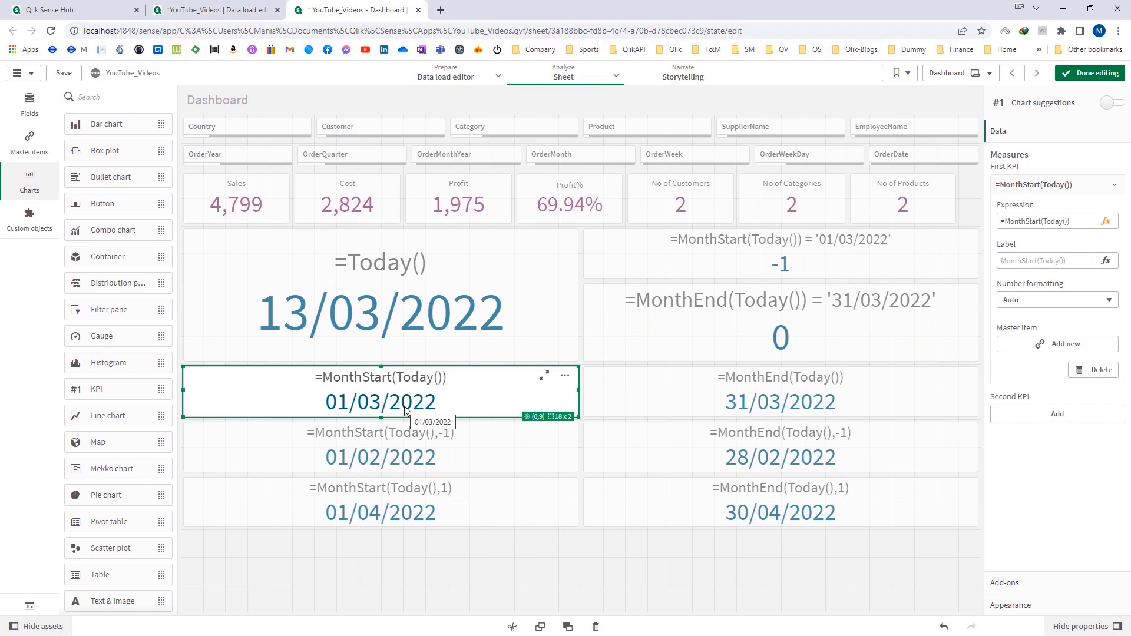
pyautogui.click(1106, 221)
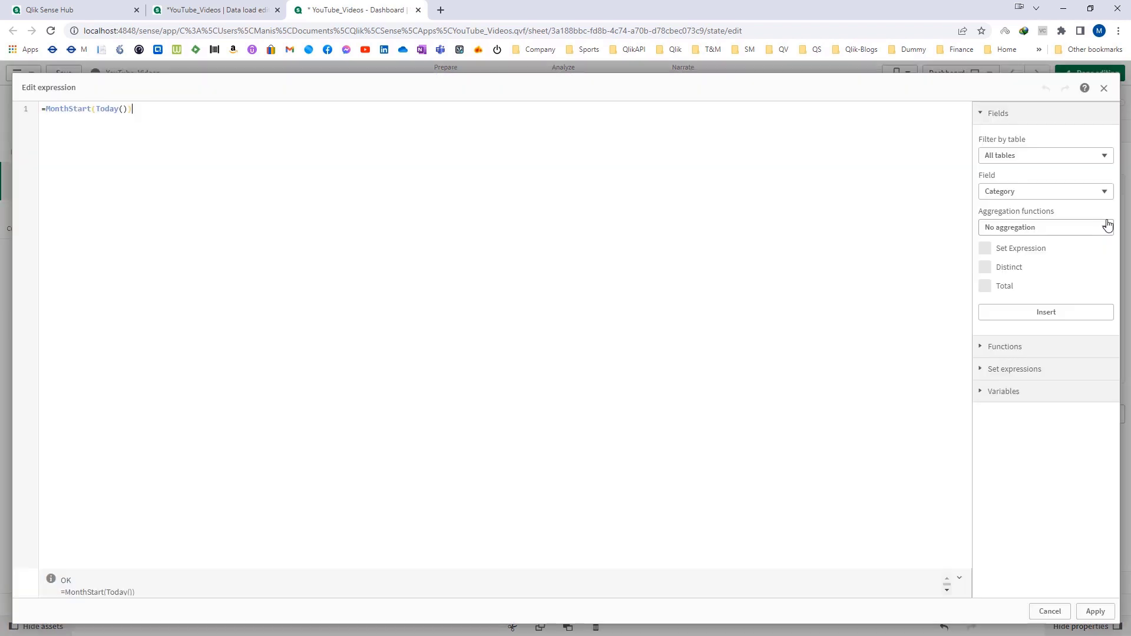
pyautogui.write('TimeStamp')
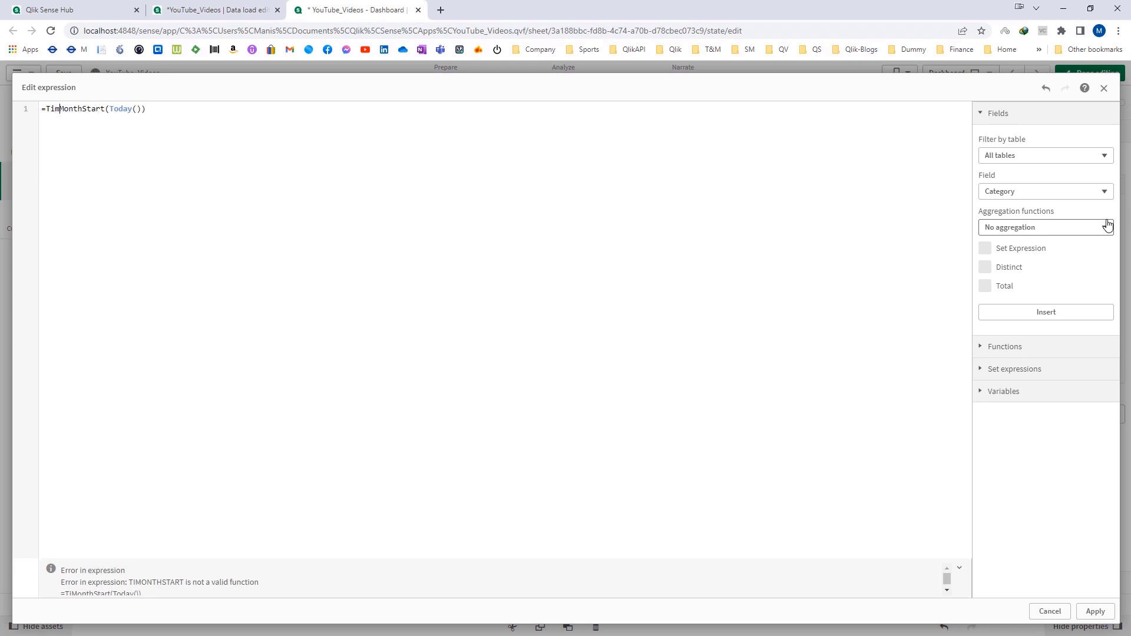
pyautogui.write('(')
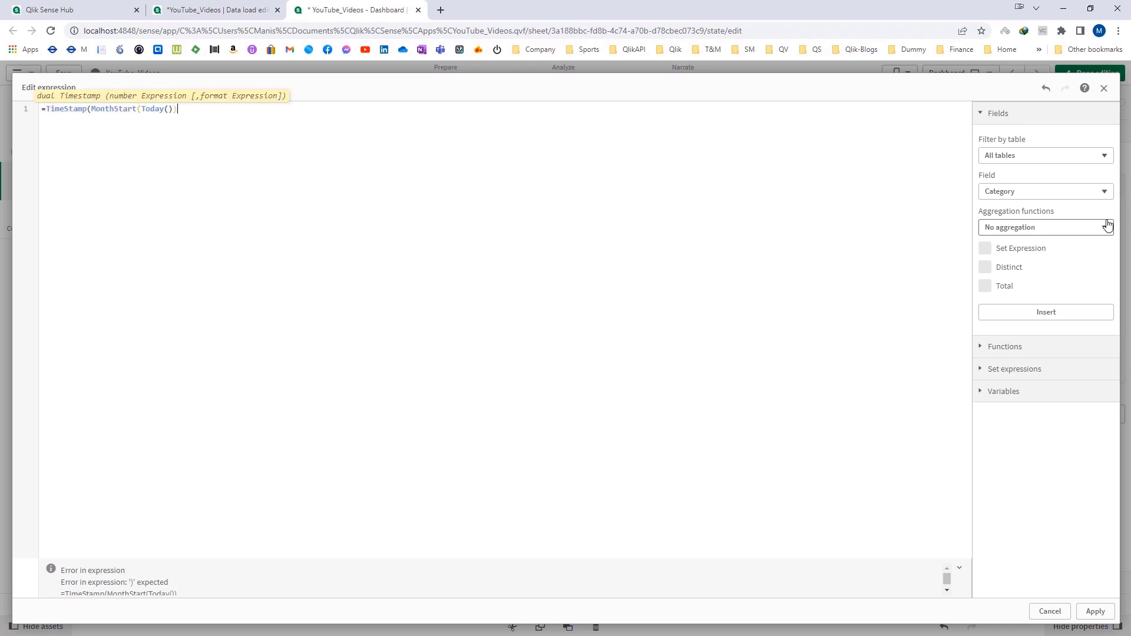
pyautogui.write(')')
pyautogui.click(1095, 615)
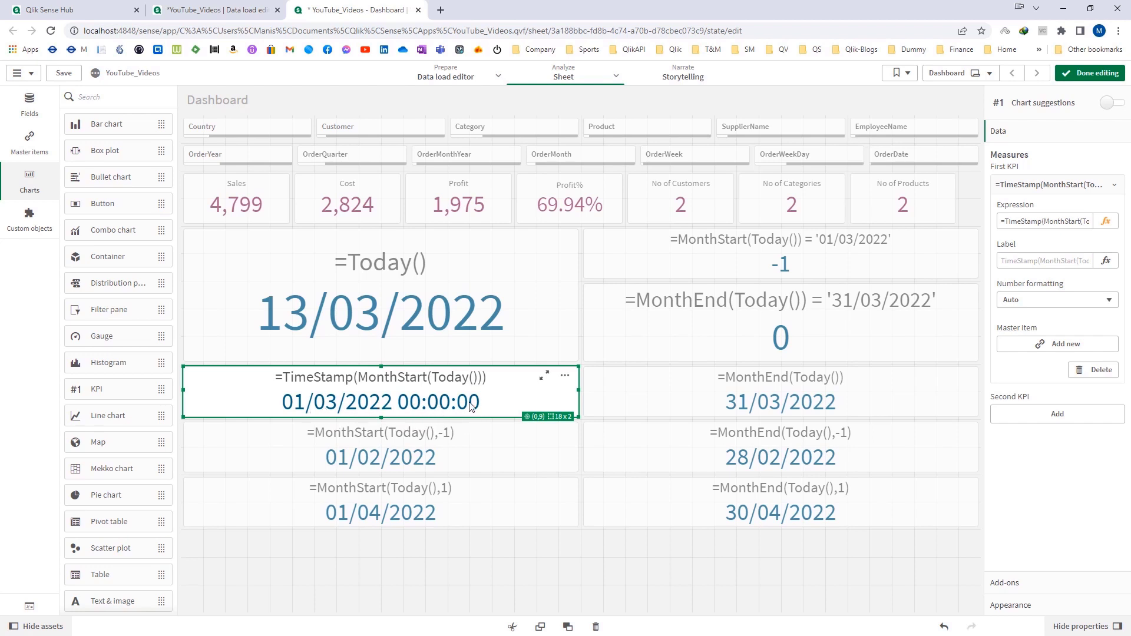
# - Wrap the current-month MonthEnd KPI's expression in a timestamp function: =TimeStamp(MonthEnd(Today()))
pyautogui.click(744, 393)
pyautogui.click(1106, 222)
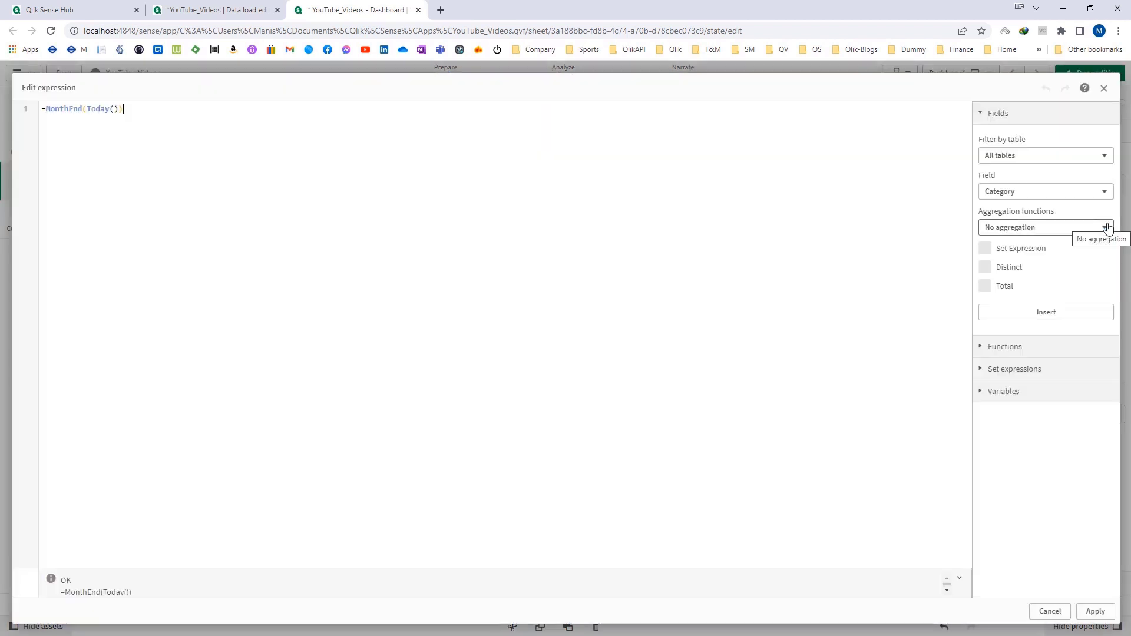
pyautogui.write('TimeSTam')
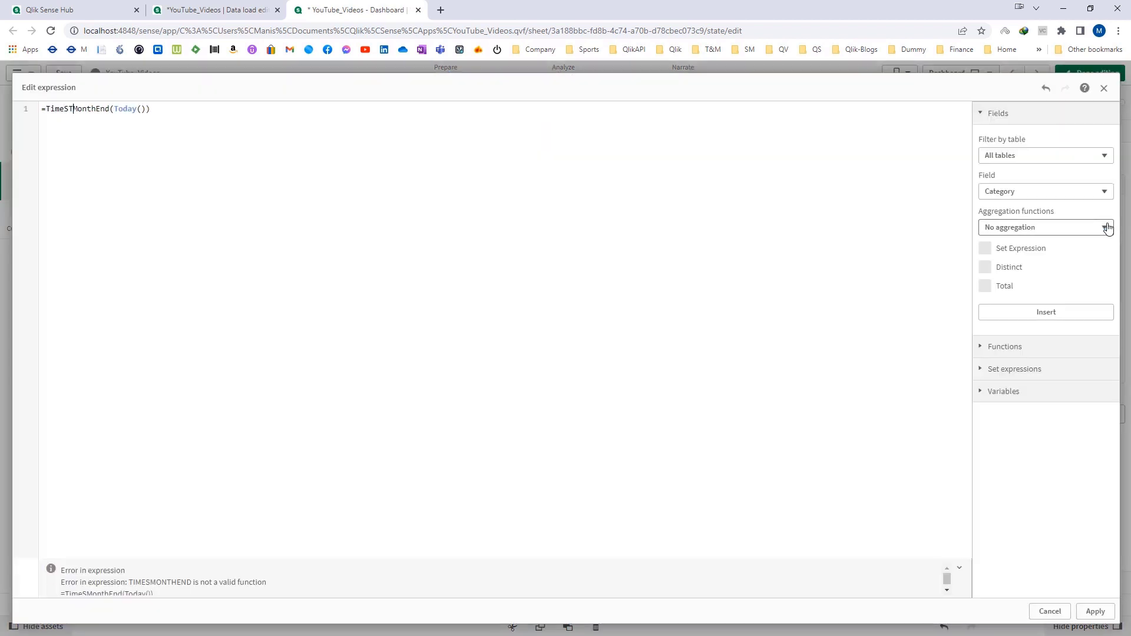
pyautogui.press('BackSpace')
pyautogui.press('BackSpace')
pyautogui.press('BackSpace')
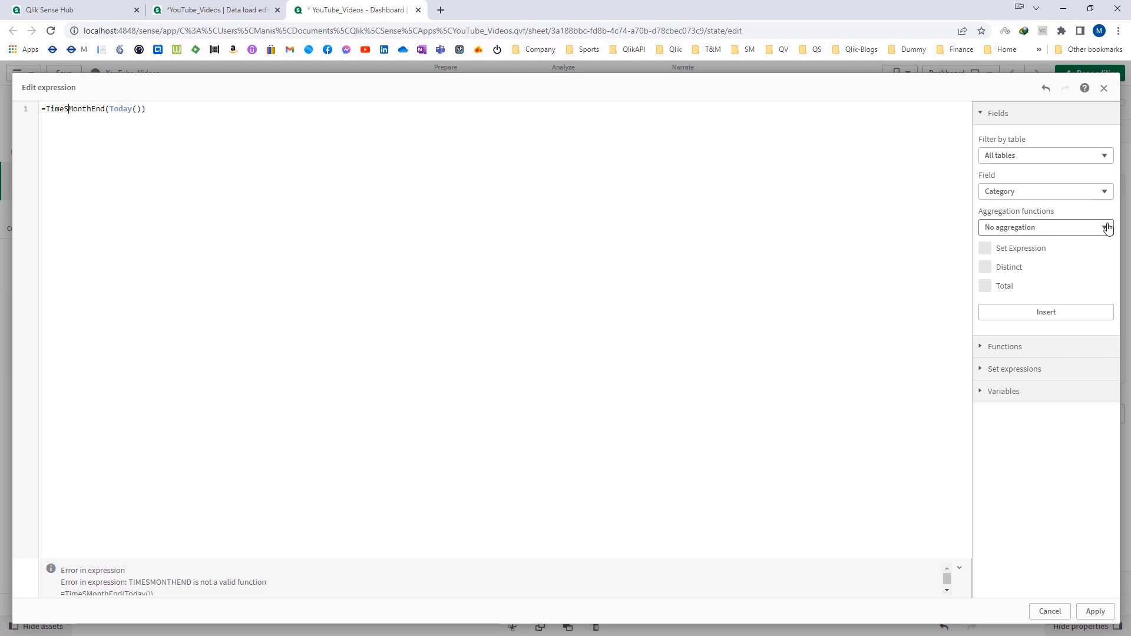
pyautogui.write('tamp(')
pyautogui.press('End')
pyautogui.write(')')
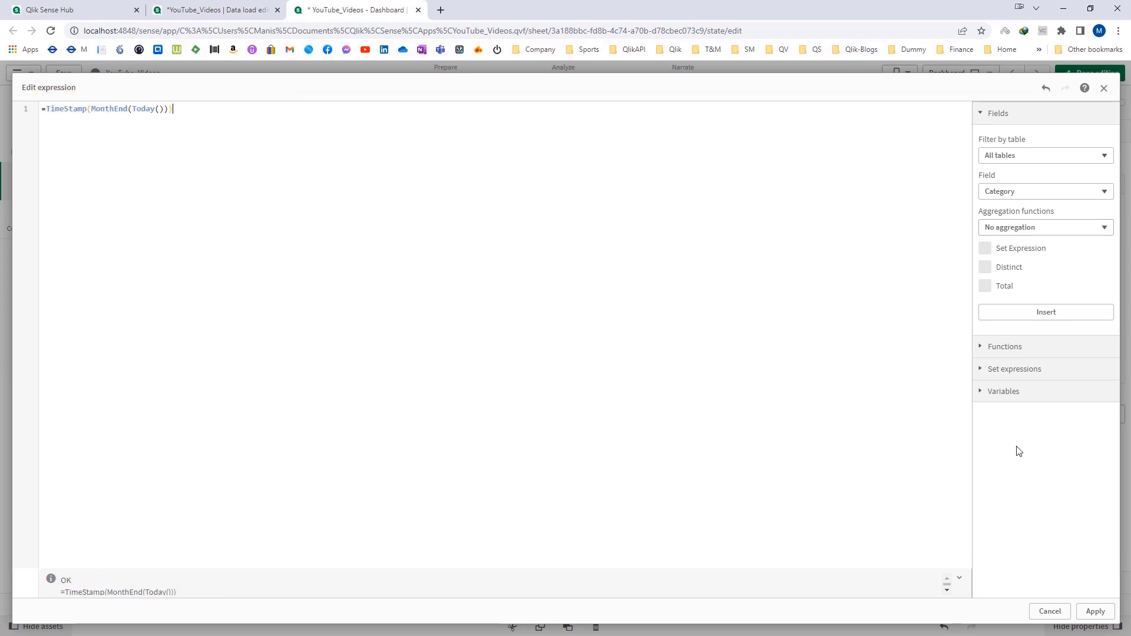
pyautogui.click(1095, 611)
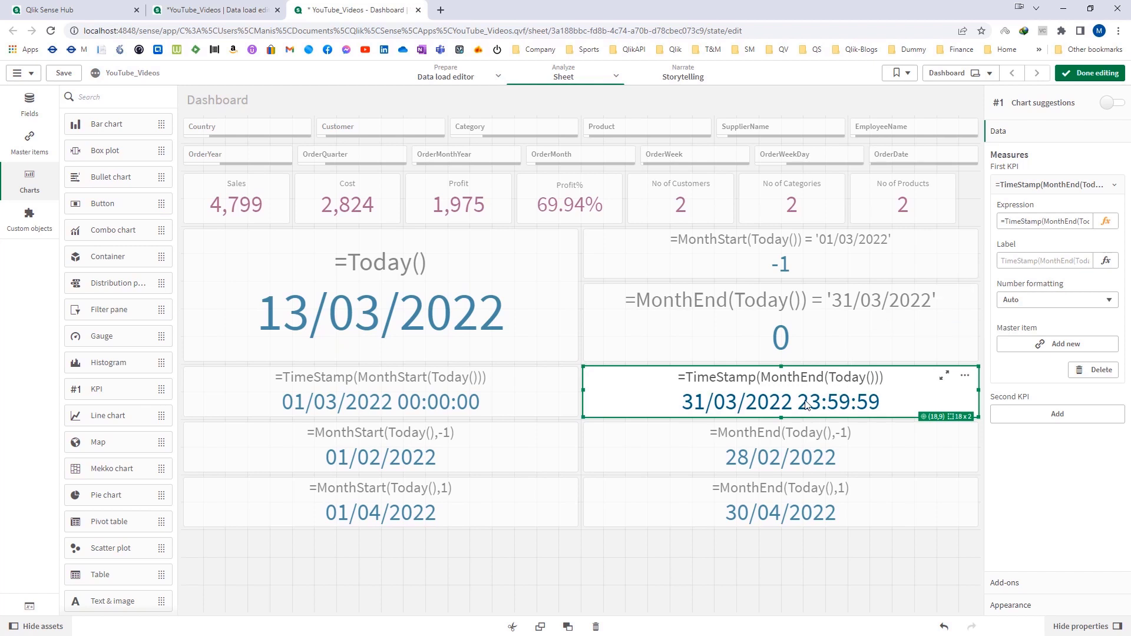
# - Wrap the current-month MonthEnd timestamp KPI's expression in Floor: =Floor(TimeStamp(MonthEnd(Today())))
pyautogui.click(840, 328)
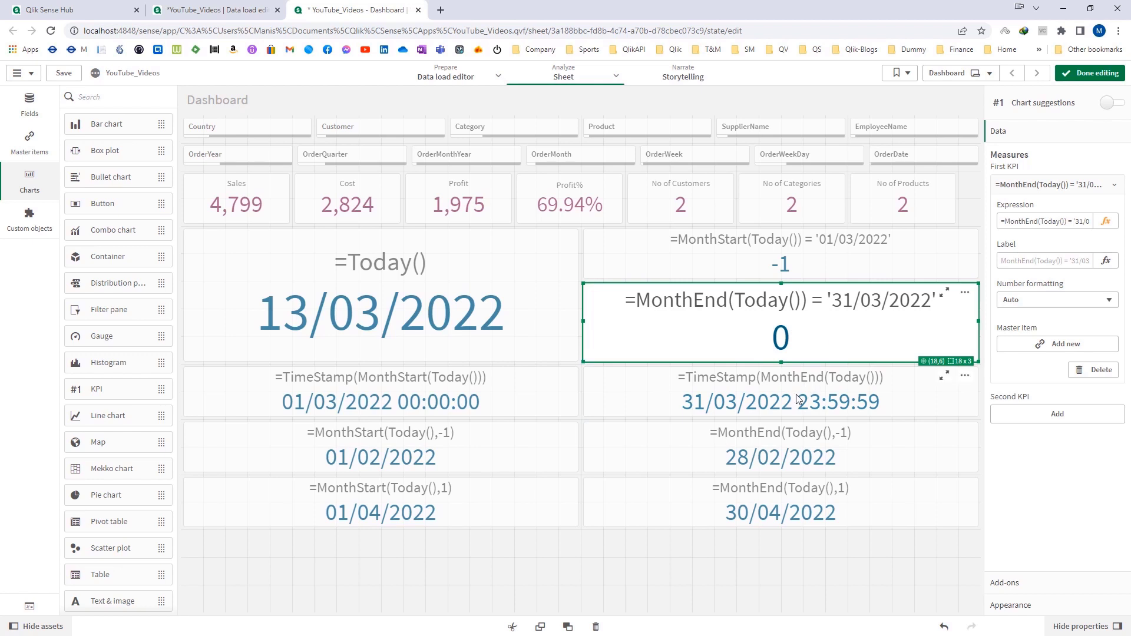
pyautogui.click(800, 400)
pyautogui.click(833, 340)
pyautogui.click(1105, 223)
pyautogui.click(1050, 611)
pyautogui.click(1105, 221)
pyautogui.write('Floor(')
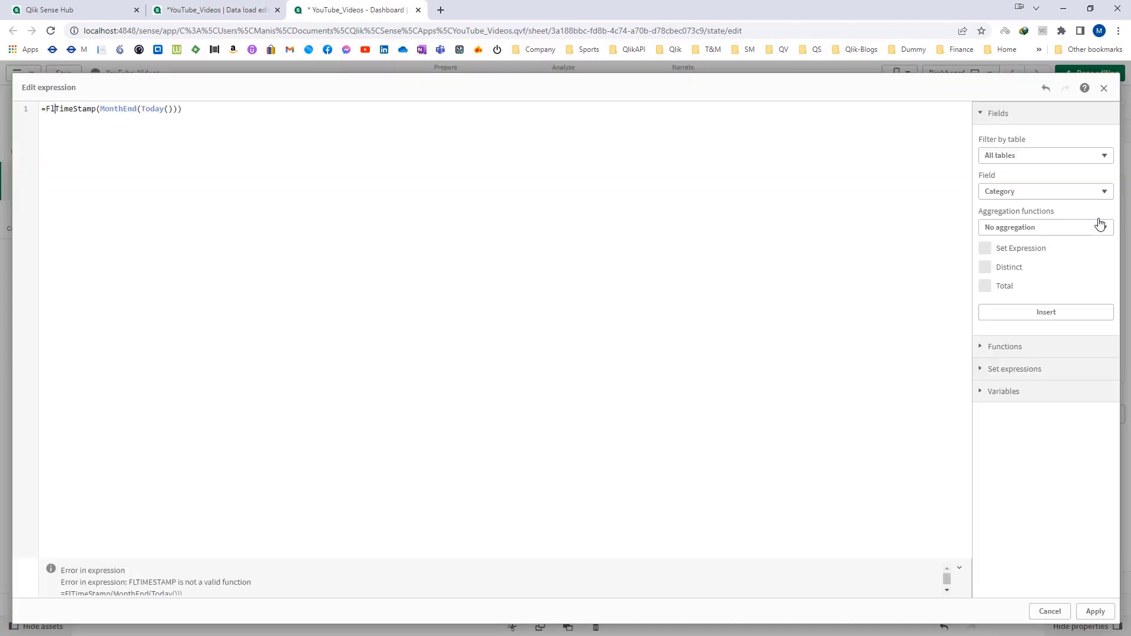
pyautogui.write(')')
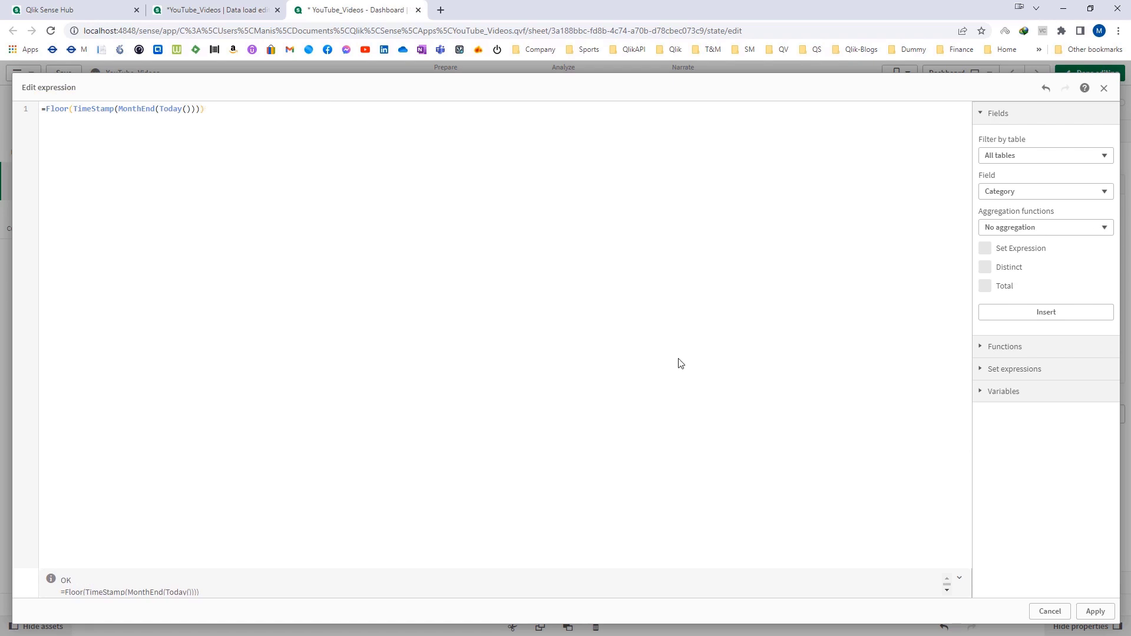
pyautogui.click(1094, 610)
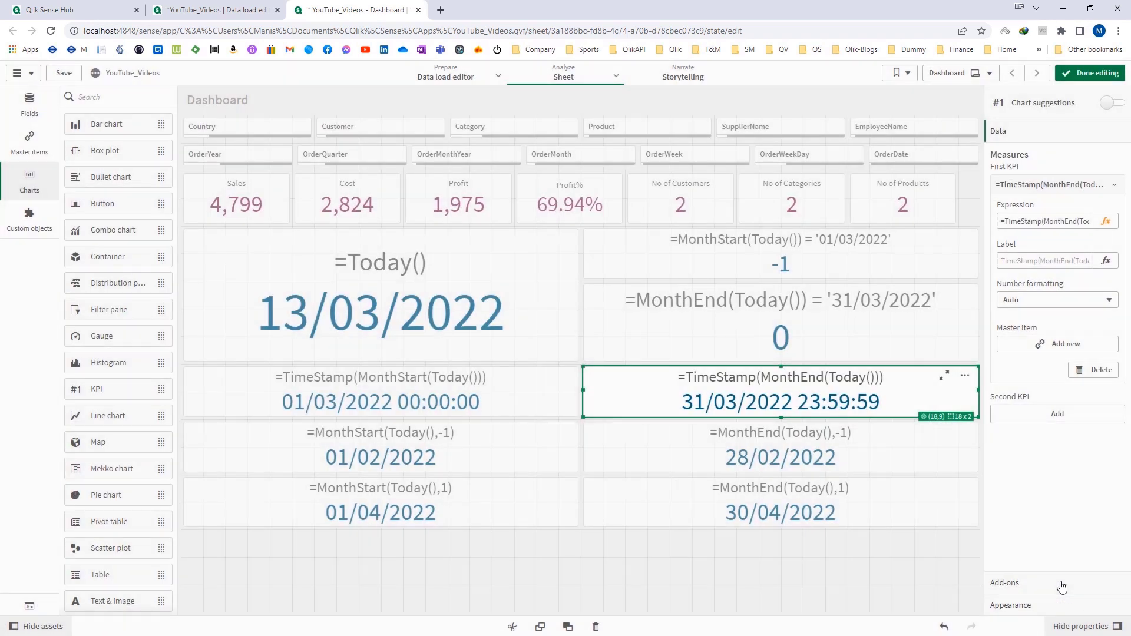
# - Wrap the floored MonthEnd KPI's expression in Date: =Date(Floor(TimeStamp(MonthEnd(Today()))))
pyautogui.click(1033, 301)
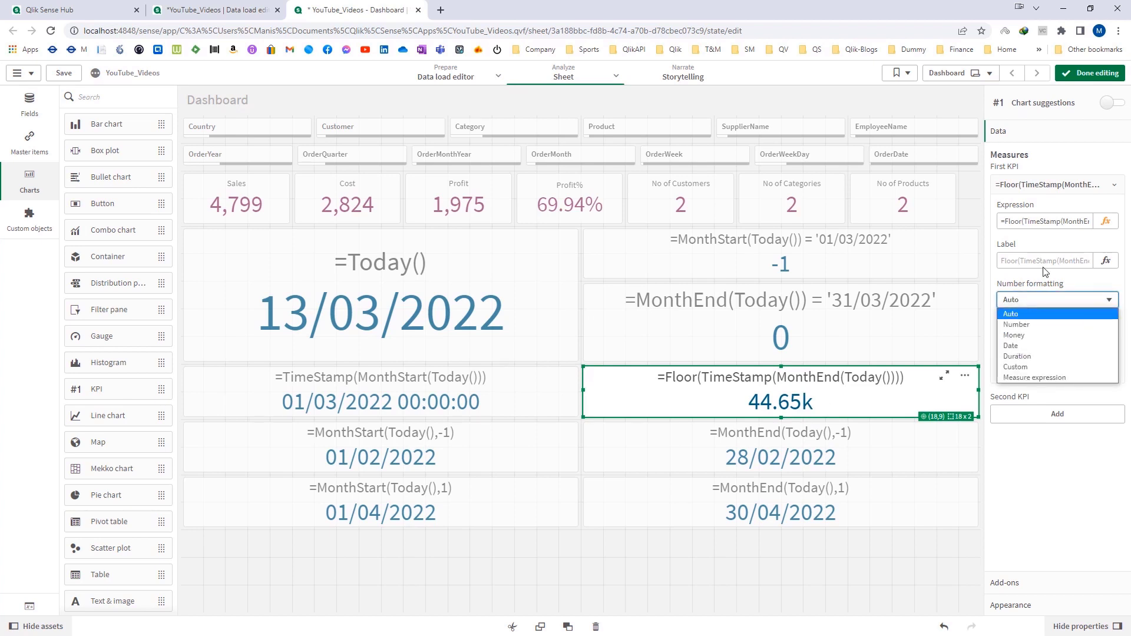
pyautogui.click(1106, 221)
pyautogui.press('Home')
pyautogui.press('Right')
pyautogui.write('Date(')
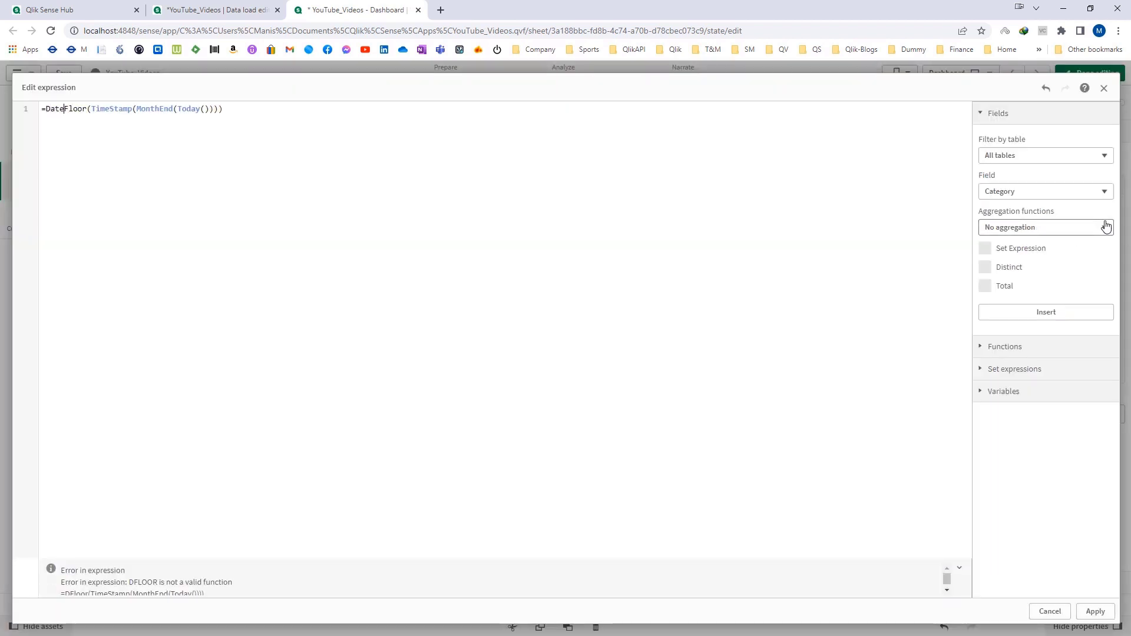
pyautogui.write(')')
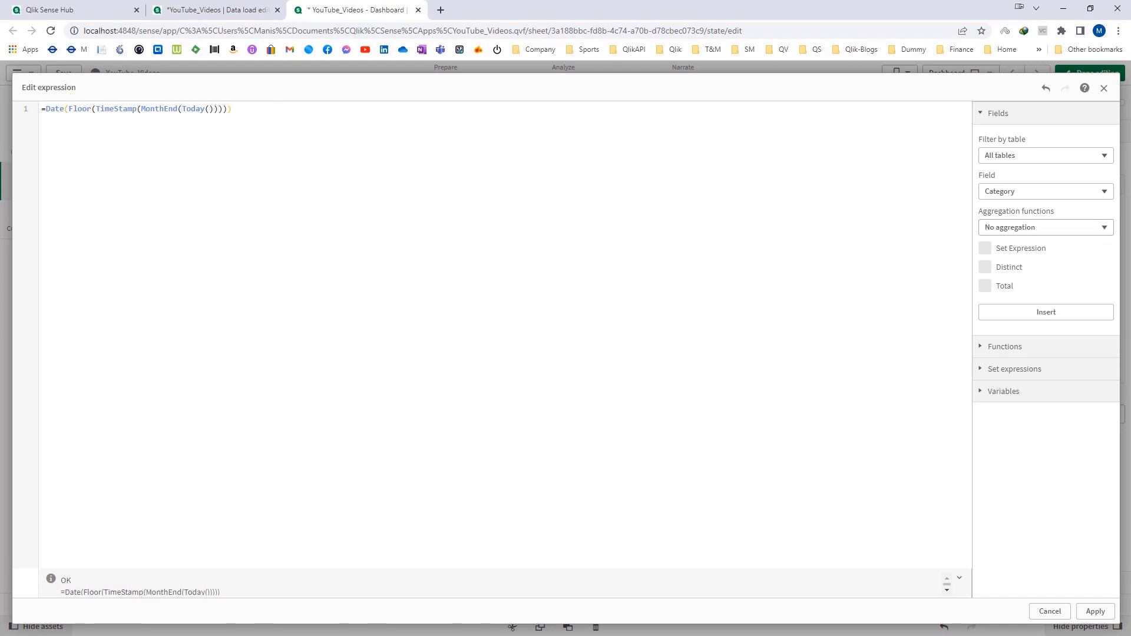
pyautogui.click(1095, 612)
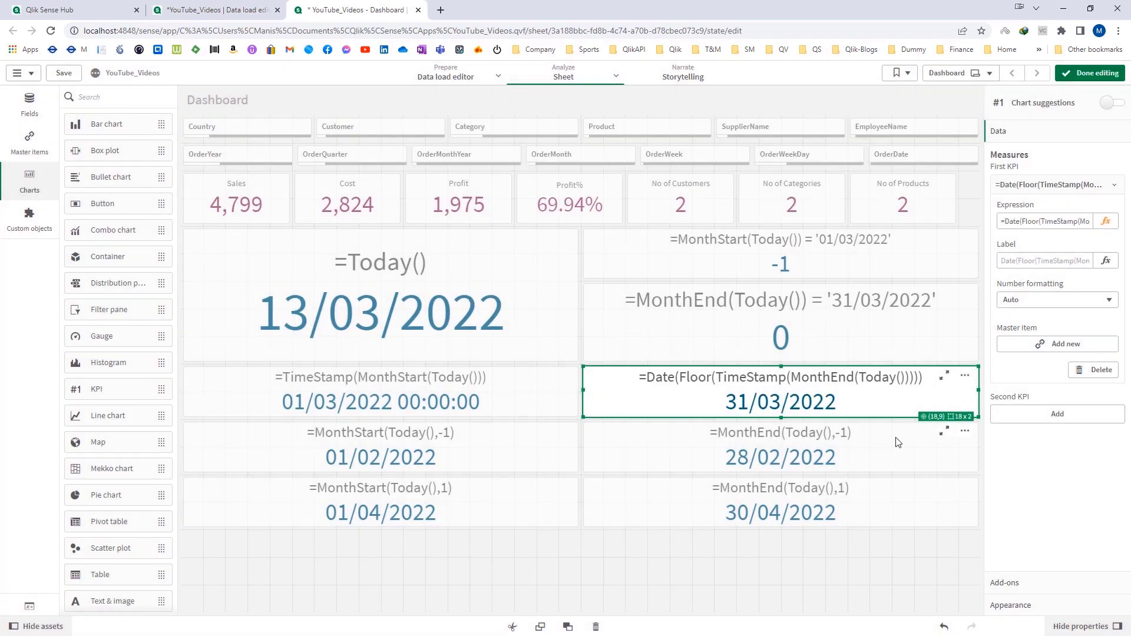
# - Copy the Date(Floor(...)) expression into the MonthEnd comparison KPI, making it =Date(Floor(TimeStamp(MonthEnd(Today())))) = '31/03/2022'
pyautogui.click(1039, 221)
pyautogui.click(1115, 220)
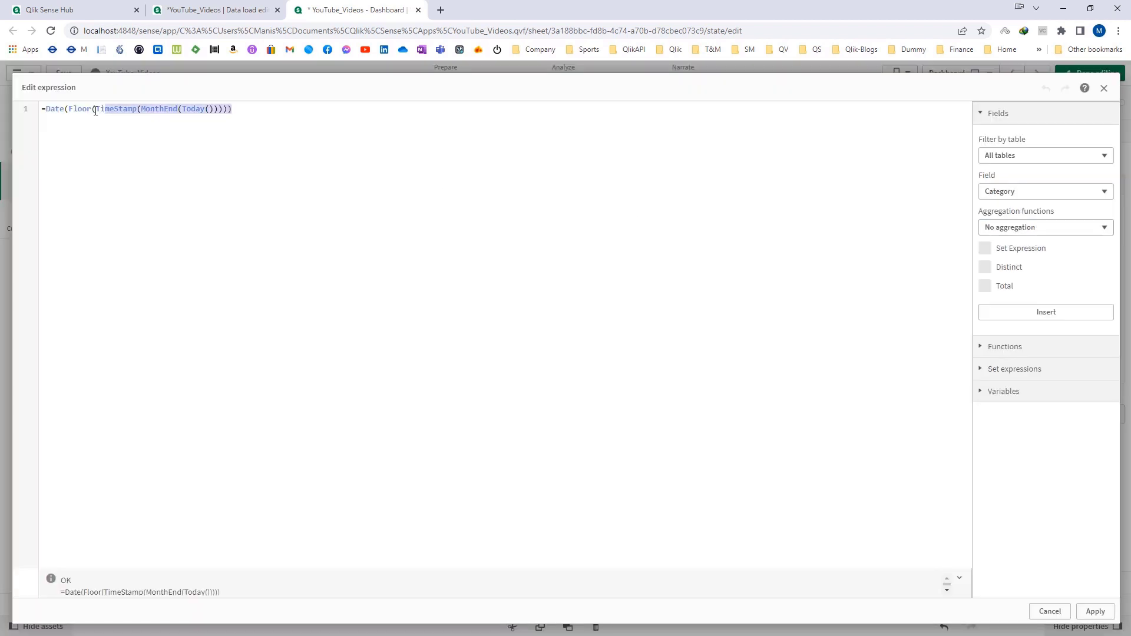
pyautogui.hotkey('ctrl', 'a')
pyautogui.hotkey('ctrl', 'c')
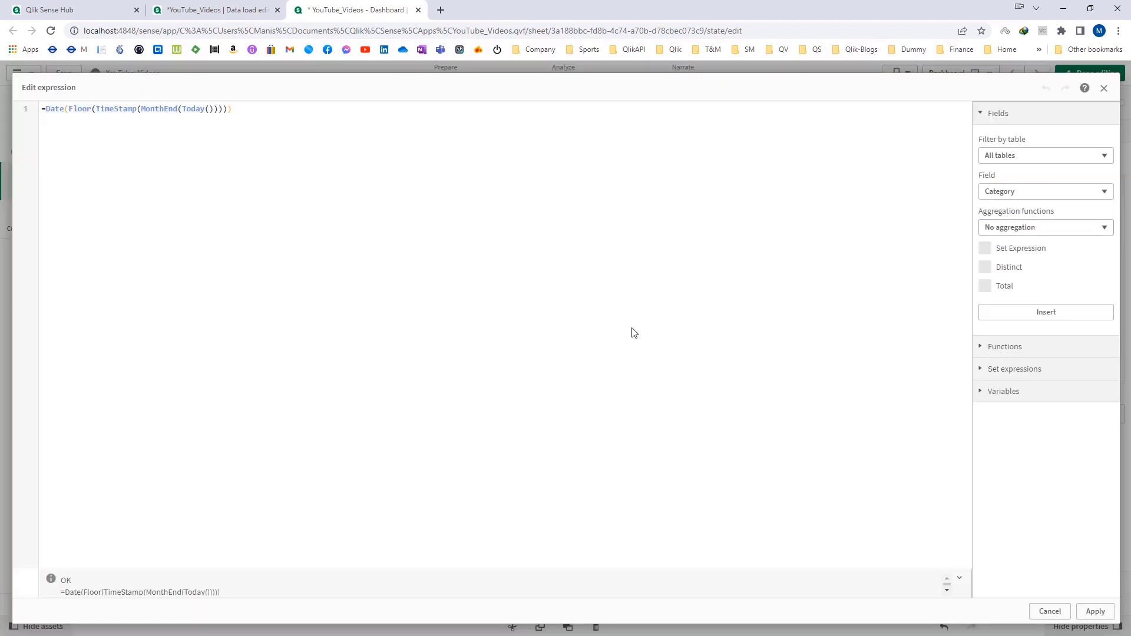
pyautogui.click(1094, 611)
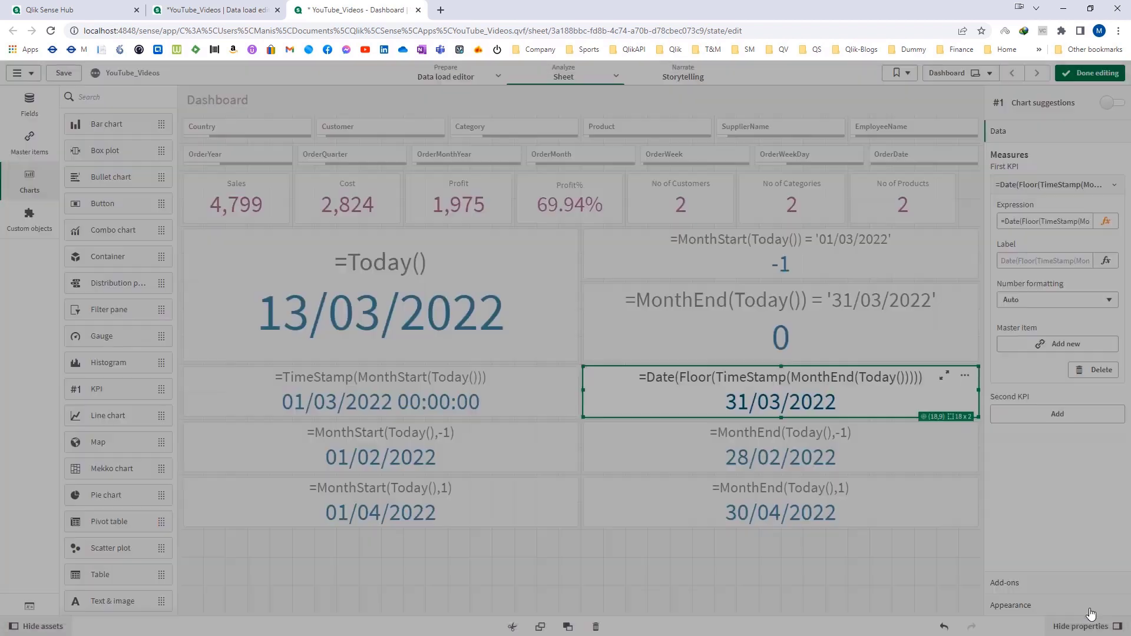
pyautogui.click(912, 330)
pyautogui.click(1106, 221)
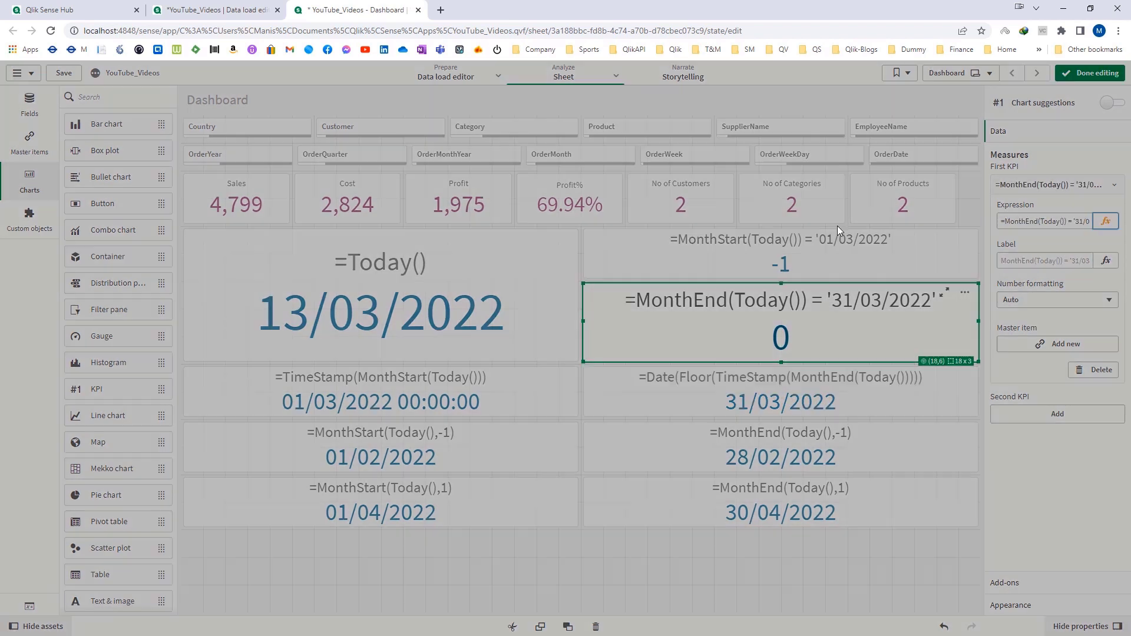
pyautogui.moveTo(46, 108); pyautogui.dragTo(123, 109)
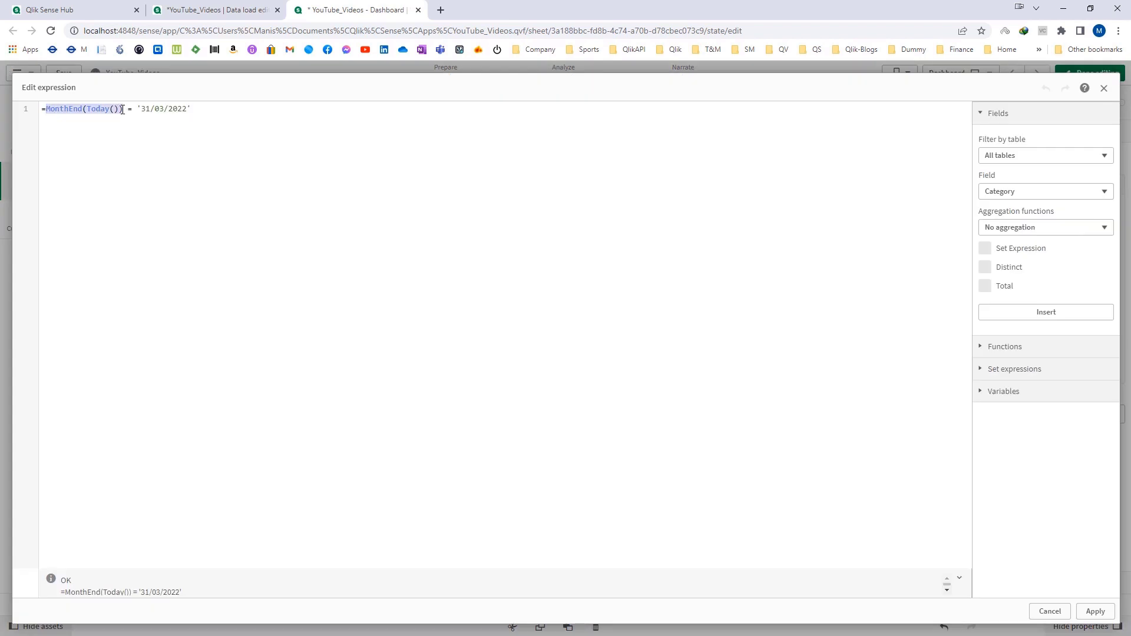
pyautogui.hotkey('ctrl', 'v')
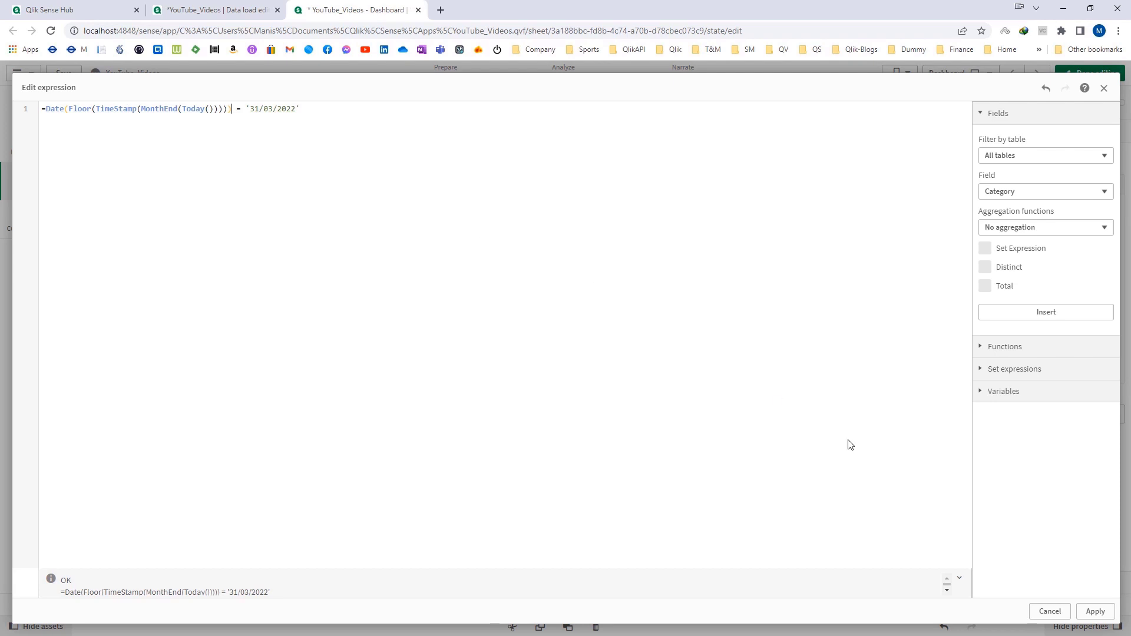
pyautogui.click(1094, 612)
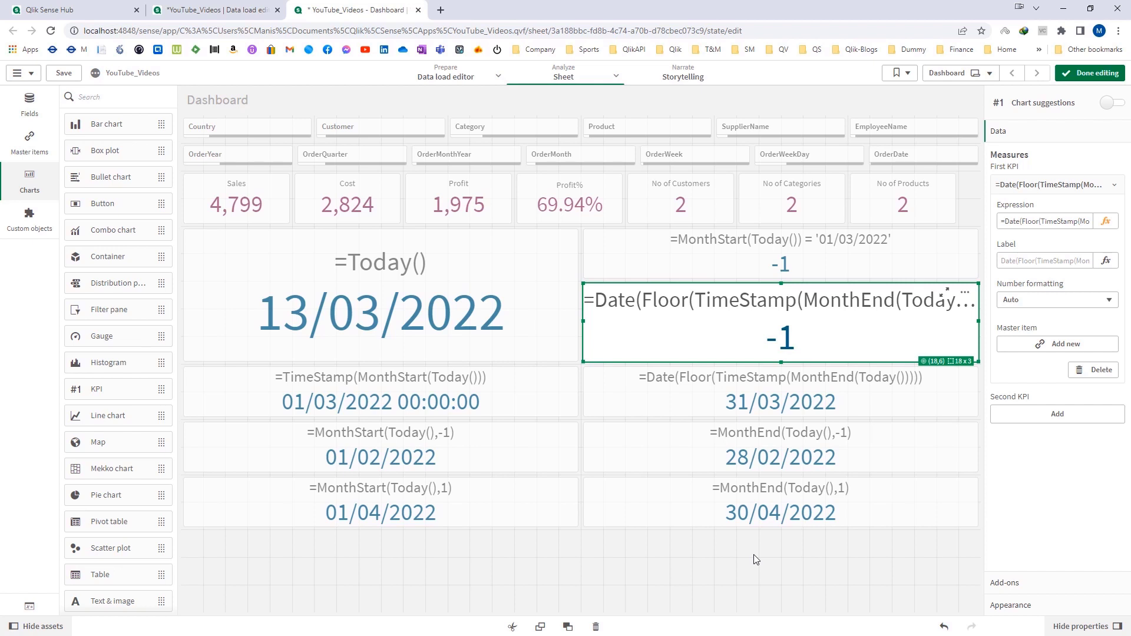
# - Delete the Today KPI and all MonthStart, MonthEnd and date-comparison KPIs below the sales summary row
pyautogui.click(485, 353)
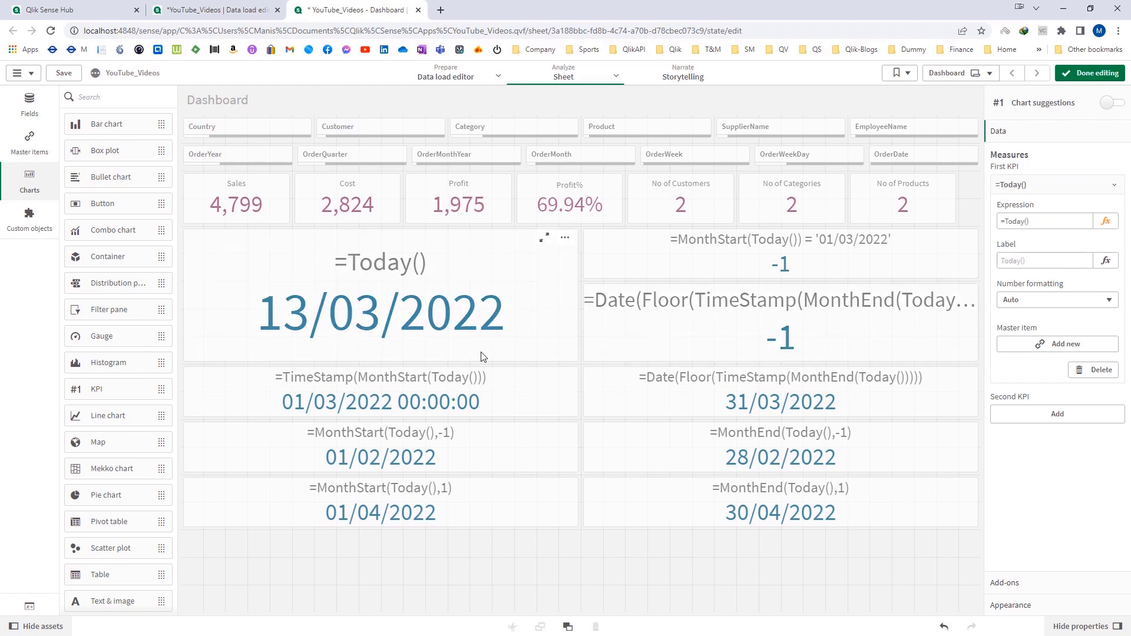
pyautogui.press('Delete')
pyautogui.click(483, 406)
pyautogui.click(488, 456)
pyautogui.click(488, 456)
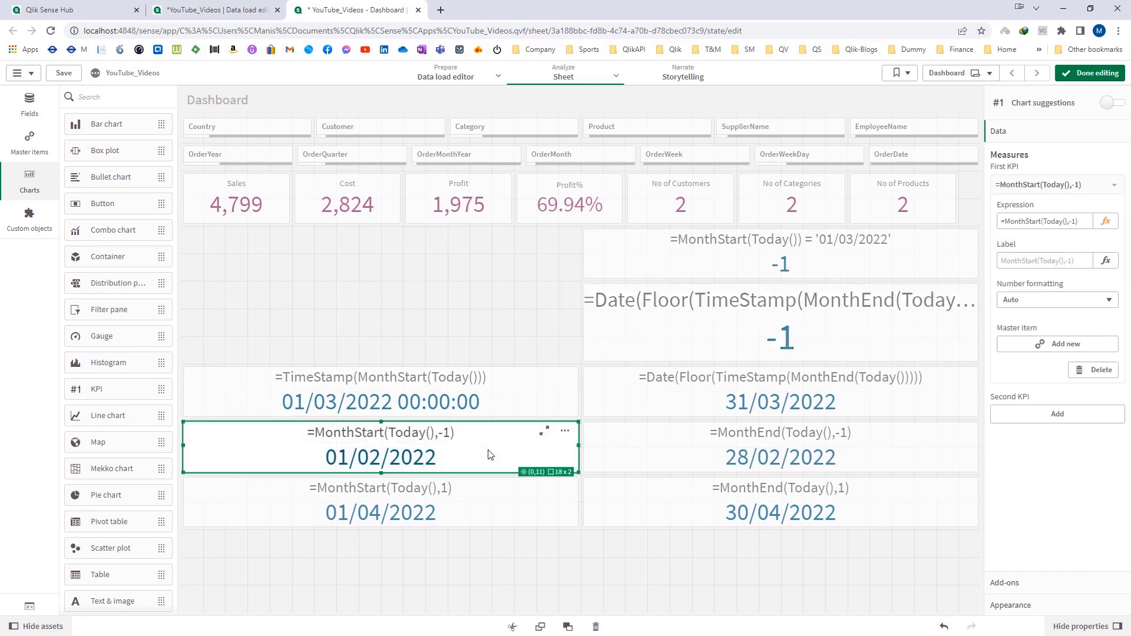
pyautogui.press('Delete')
pyautogui.click(485, 515)
pyautogui.press('Delete')
pyautogui.click(505, 398)
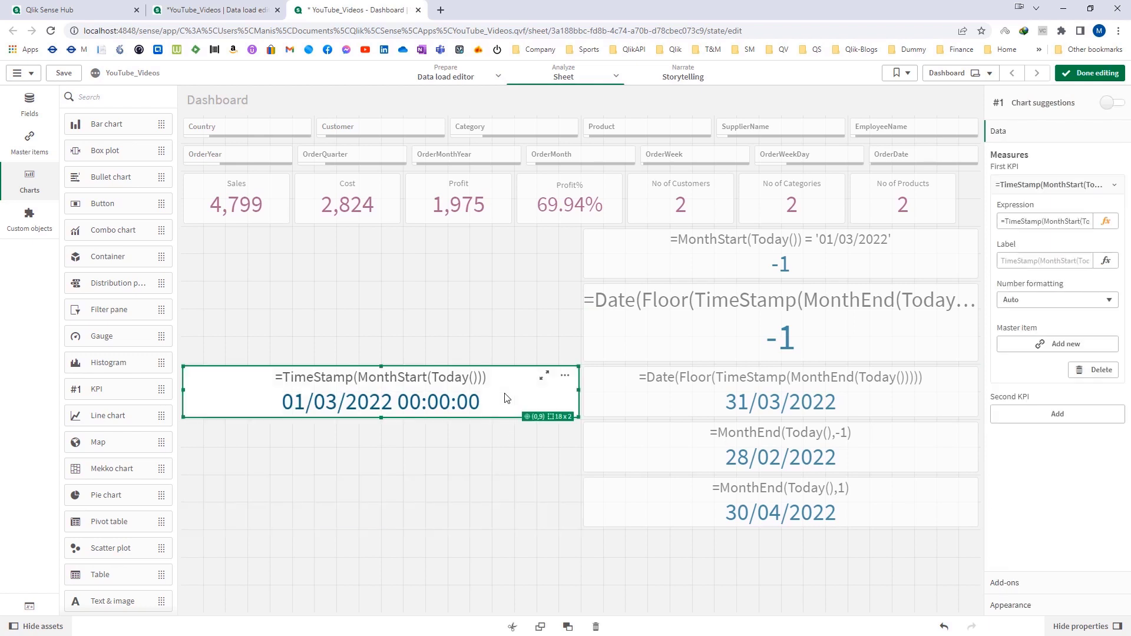
pyautogui.press('Delete')
pyautogui.click(664, 304)
pyautogui.press('Delete')
pyautogui.click(665, 277)
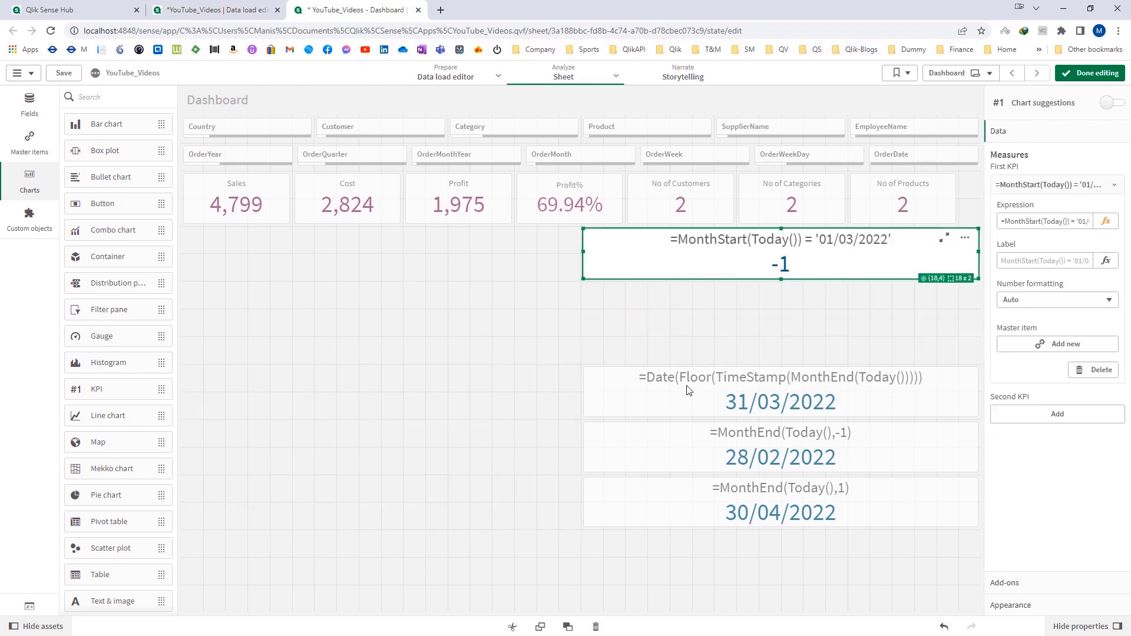
pyautogui.press('Delete')
pyautogui.click(690, 397)
pyautogui.press('Delete')
pyautogui.click(682, 467)
pyautogui.press('Delete')
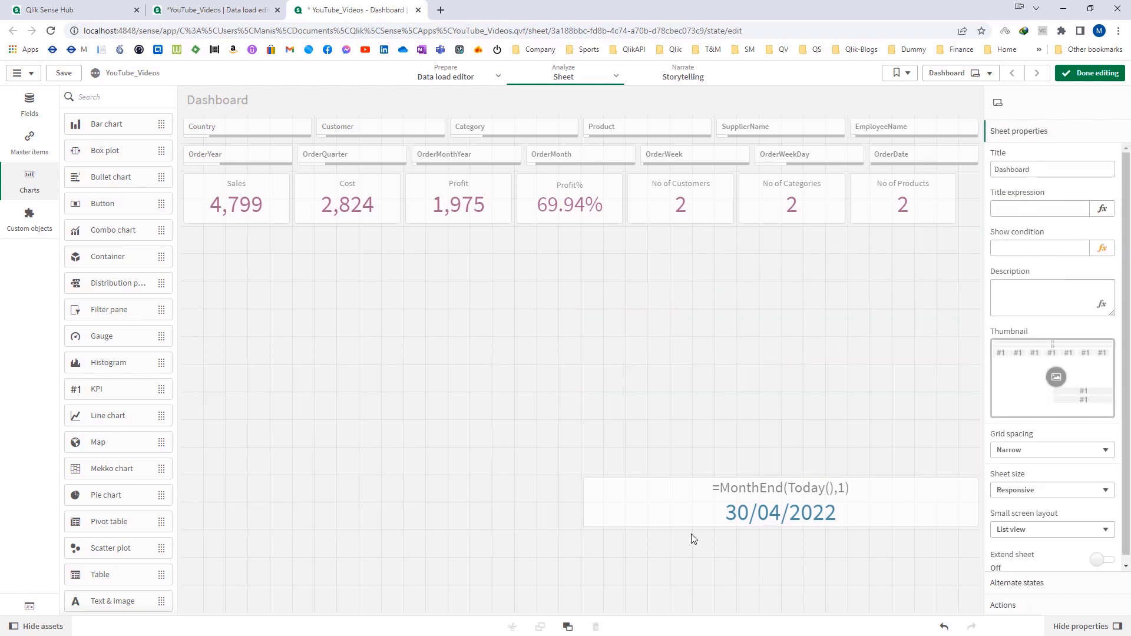
pyautogui.click(701, 523)
pyautogui.press('Delete')
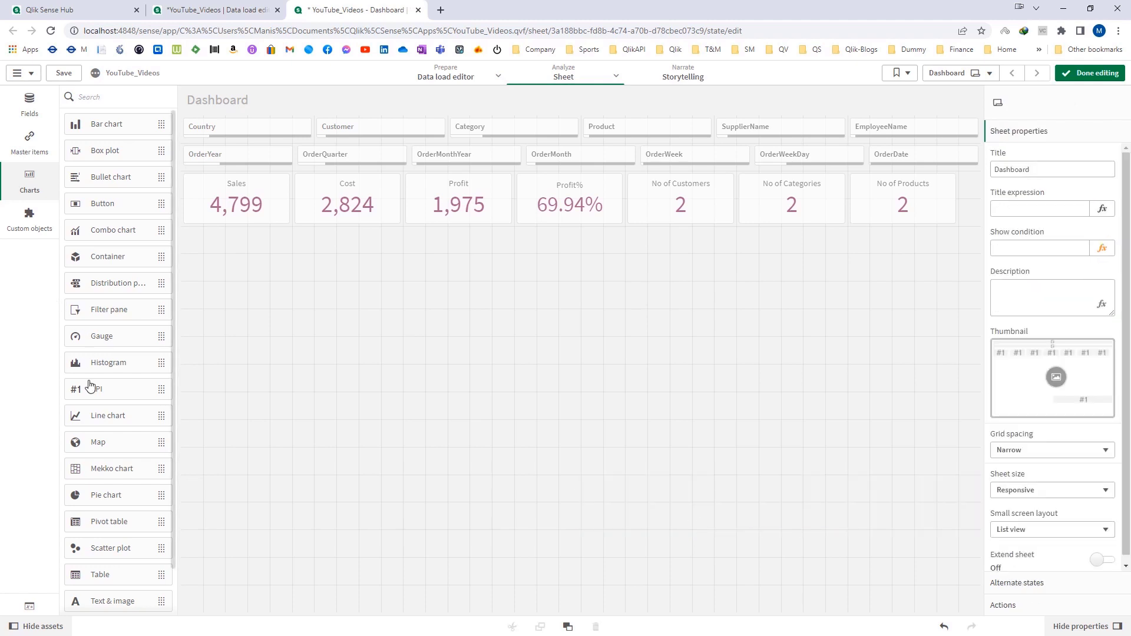
# - Add a table below the summary KPIs, enlarge it to 36 x 14 grid cells and use OrderDate as its dimension
pyautogui.moveTo(106, 576); pyautogui.dragTo(354, 287)
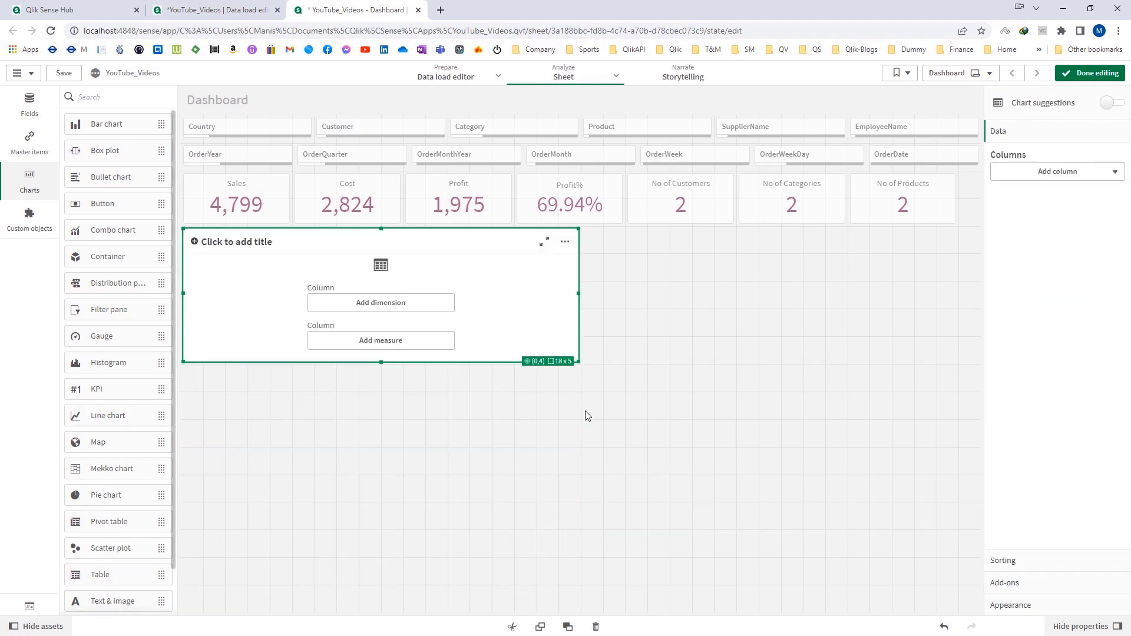
pyautogui.moveTo(578, 361); pyautogui.dragTo(986, 629)
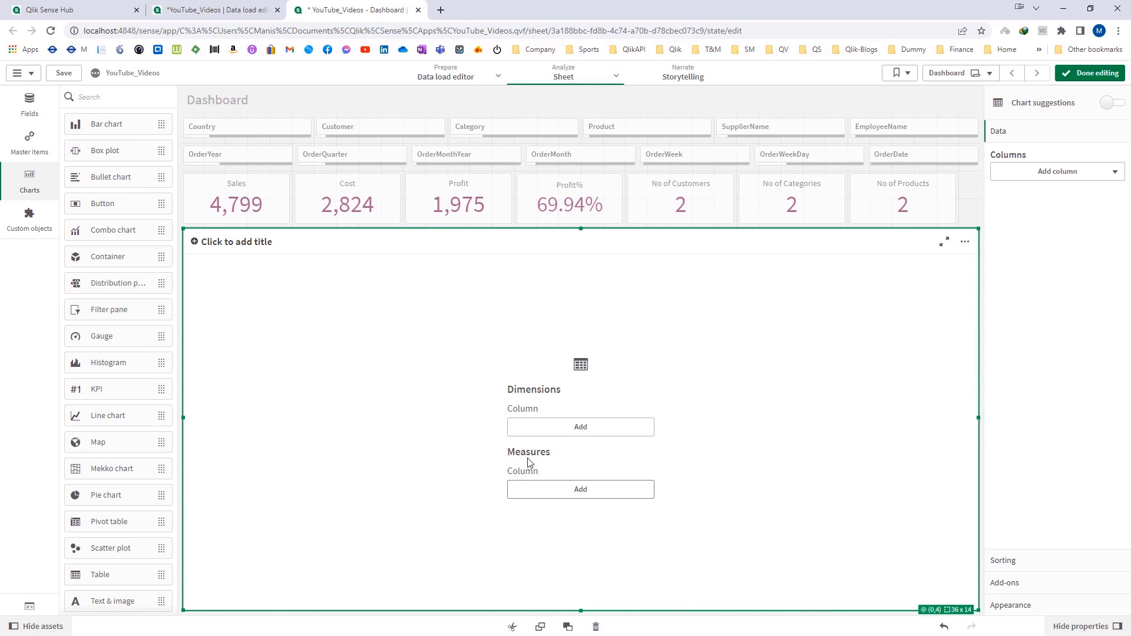
pyautogui.click(536, 425)
pyautogui.write('OrderDate')
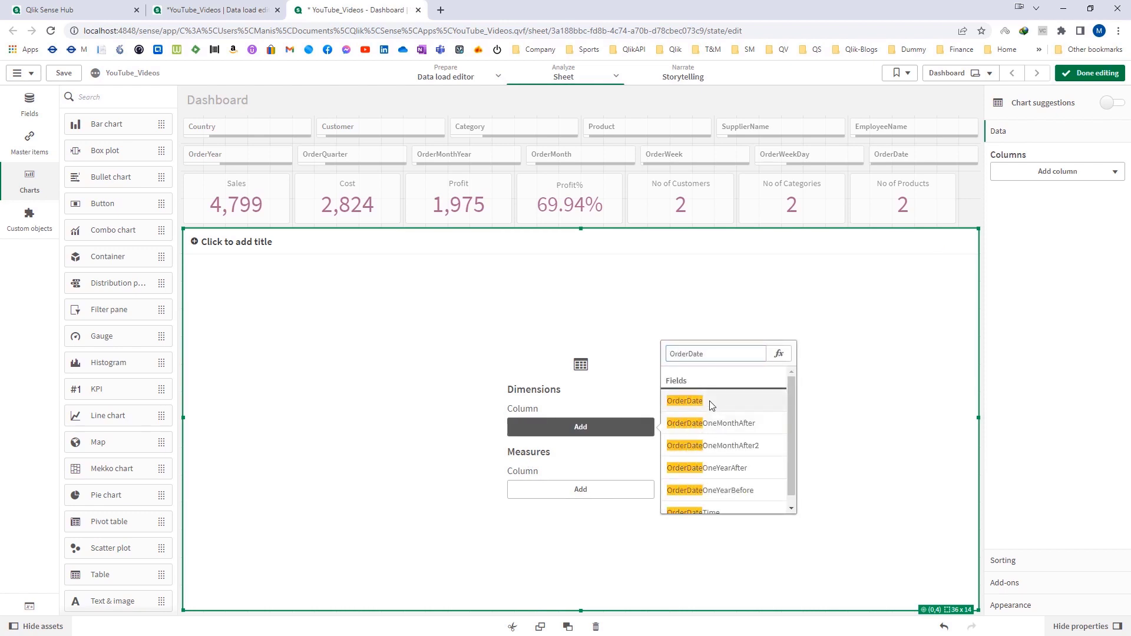
pyautogui.click(707, 403)
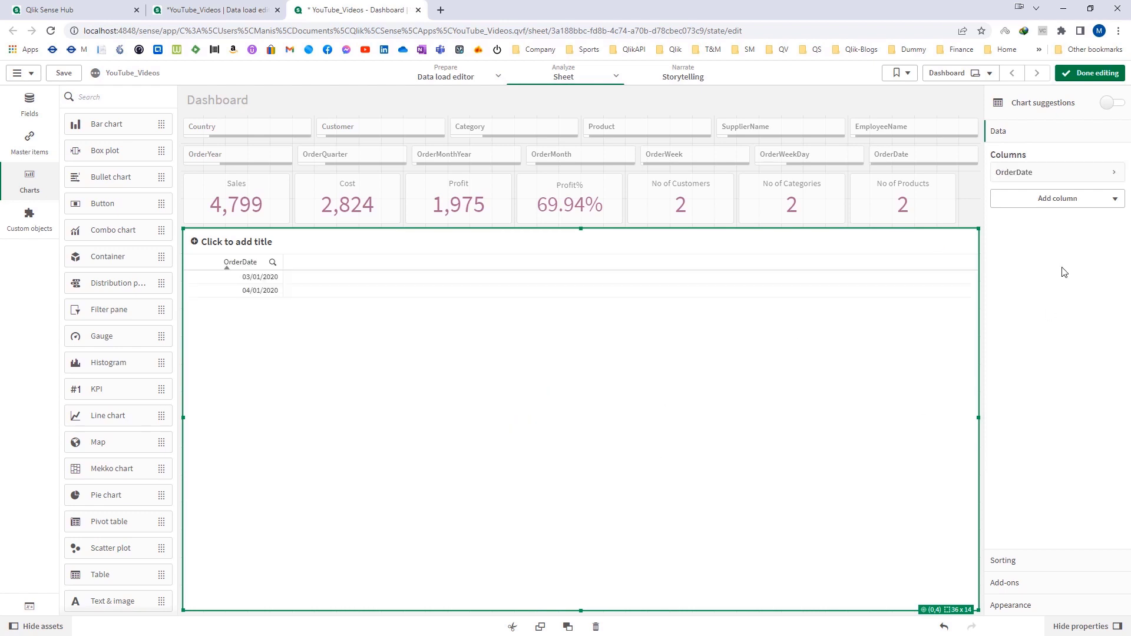
# - Clear the OrderDateTime selection outside edit mode and return to editing the sheet
pyautogui.click(1092, 75)
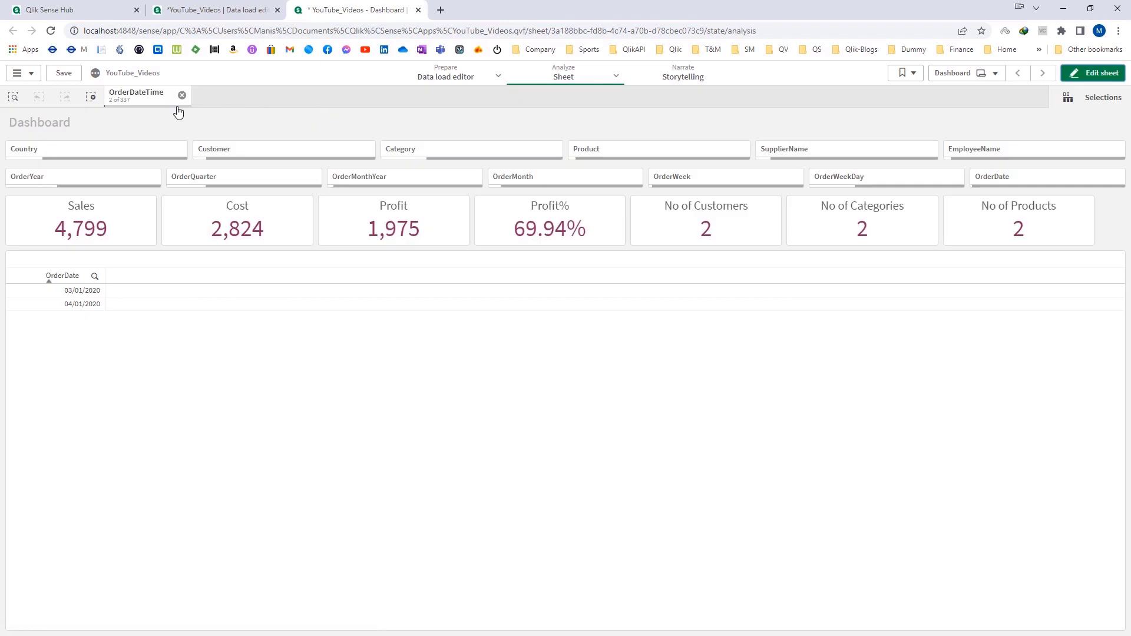
pyautogui.click(1080, 76)
# - Set the OrderDate table's content font size to 15 in its presentation styling
pyautogui.click(1008, 607)
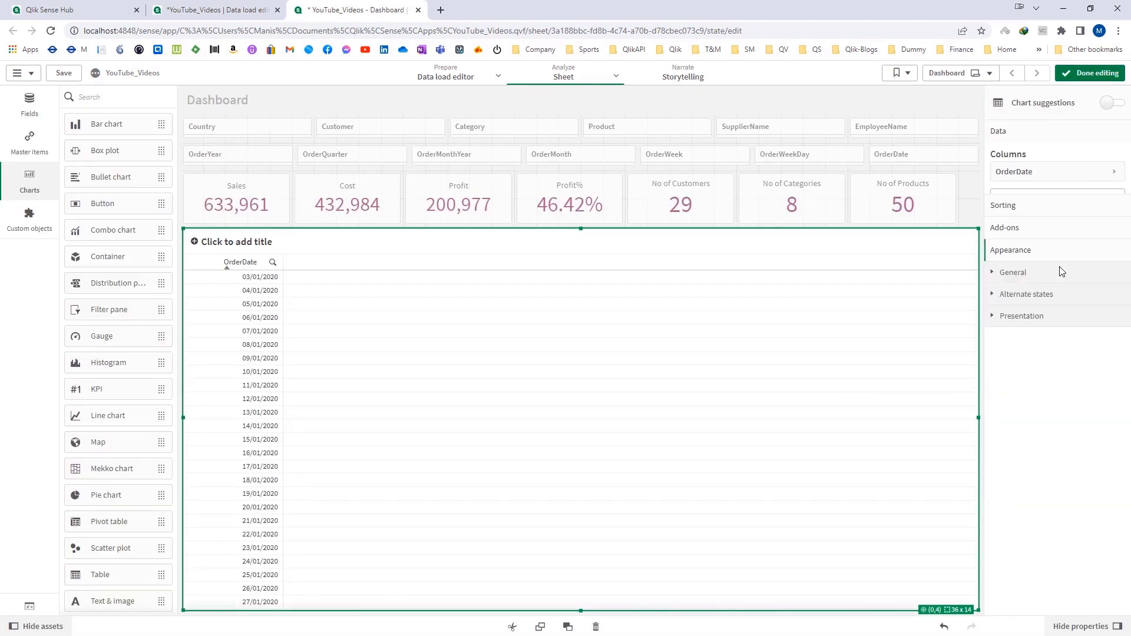
pyautogui.click(1028, 264)
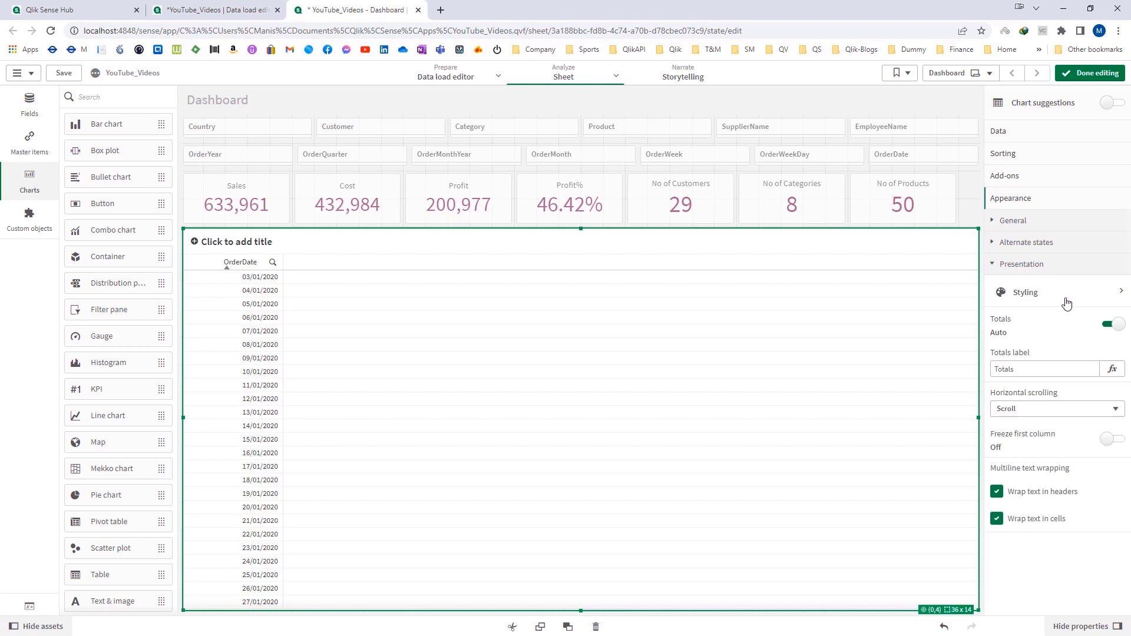
pyautogui.click(1066, 303)
pyautogui.click(1025, 205)
pyautogui.write('15')
pyautogui.press('Tab')
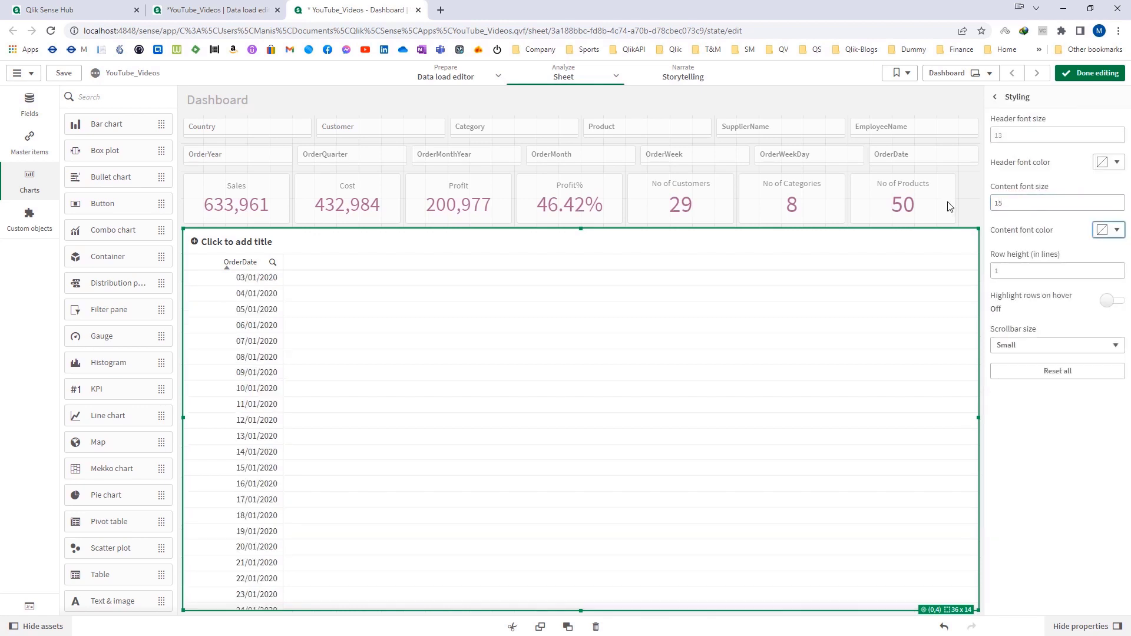
pyautogui.click(1002, 96)
# - Add a dimension column with the expression MonthStart(OrderDate) to the OrderDate table
pyautogui.click(1021, 131)
pyautogui.click(1050, 200)
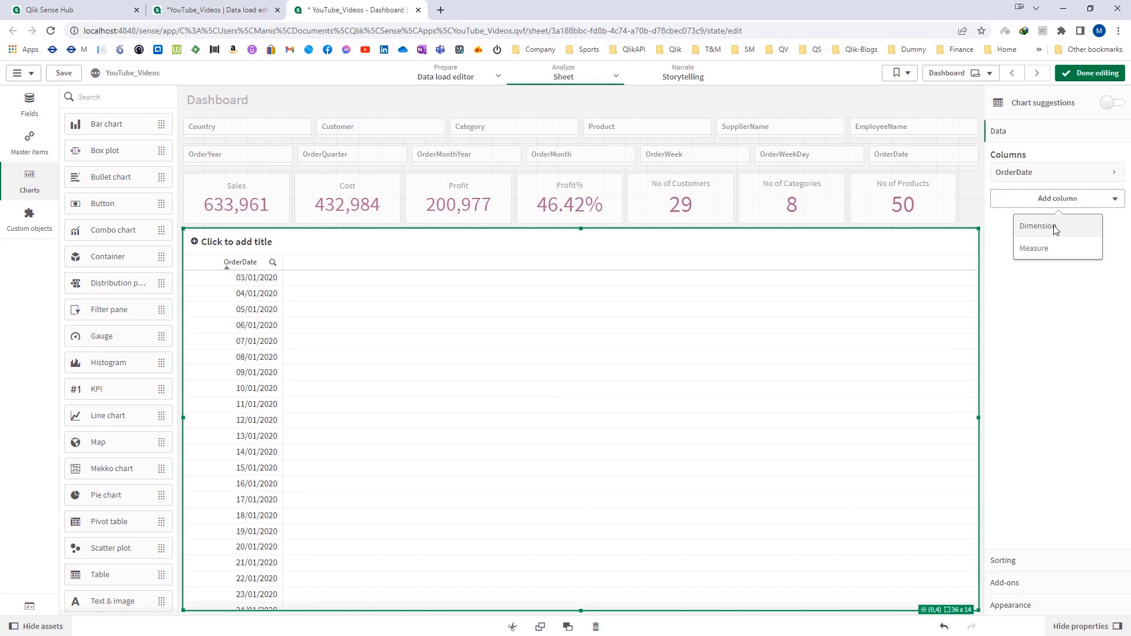
pyautogui.click(1056, 227)
pyautogui.click(1107, 228)
pyautogui.write('M')
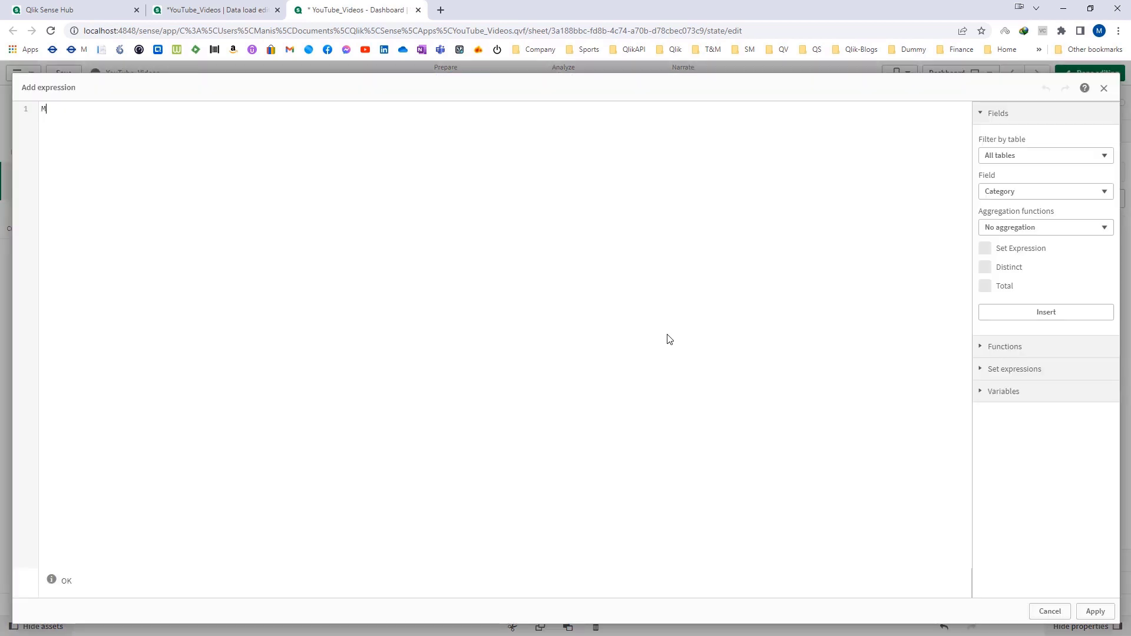
pyautogui.write('onthStart(T')
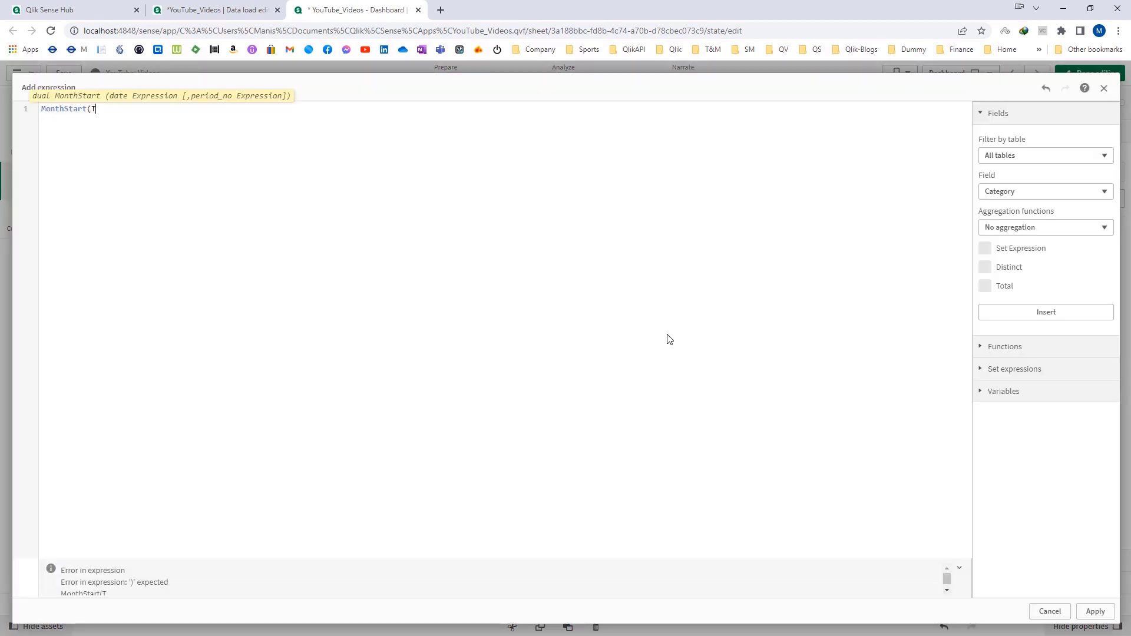
pyautogui.press('BackSpace')
pyautogui.write('OrderDate)')
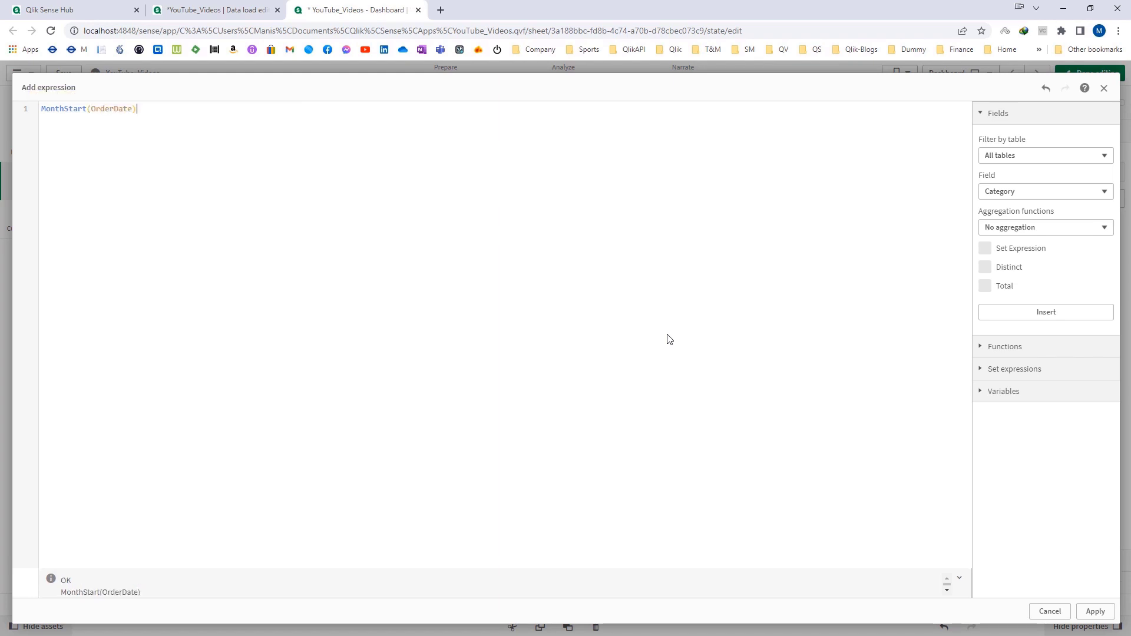
pyautogui.hotkey('ctrl', 'a')
pyautogui.click(1096, 611)
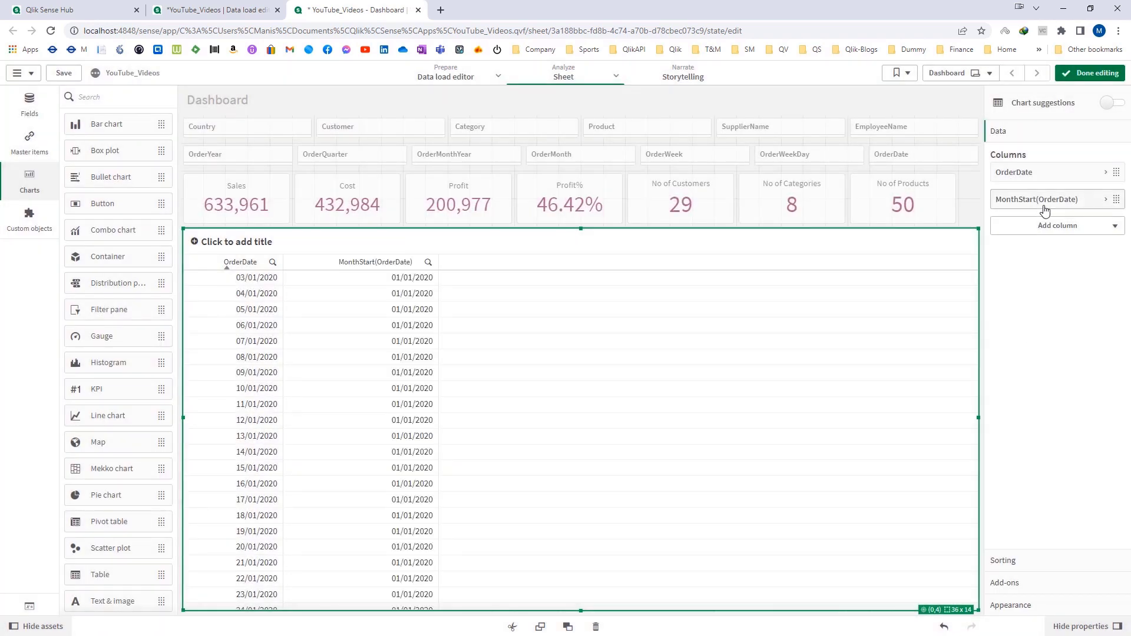
# - Add a dimension column with the expression MonthEnd(OrderDate) to the table and finish editing the sheet
pyautogui.click(1045, 225)
pyautogui.click(1037, 252)
pyautogui.click(1102, 255)
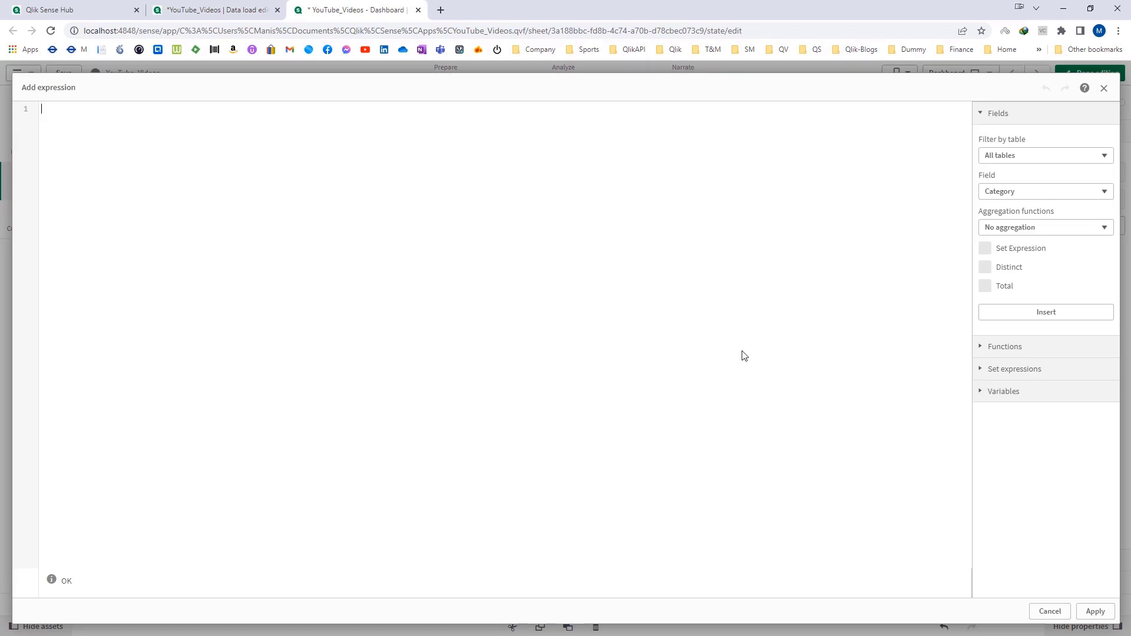
pyautogui.write('Month')
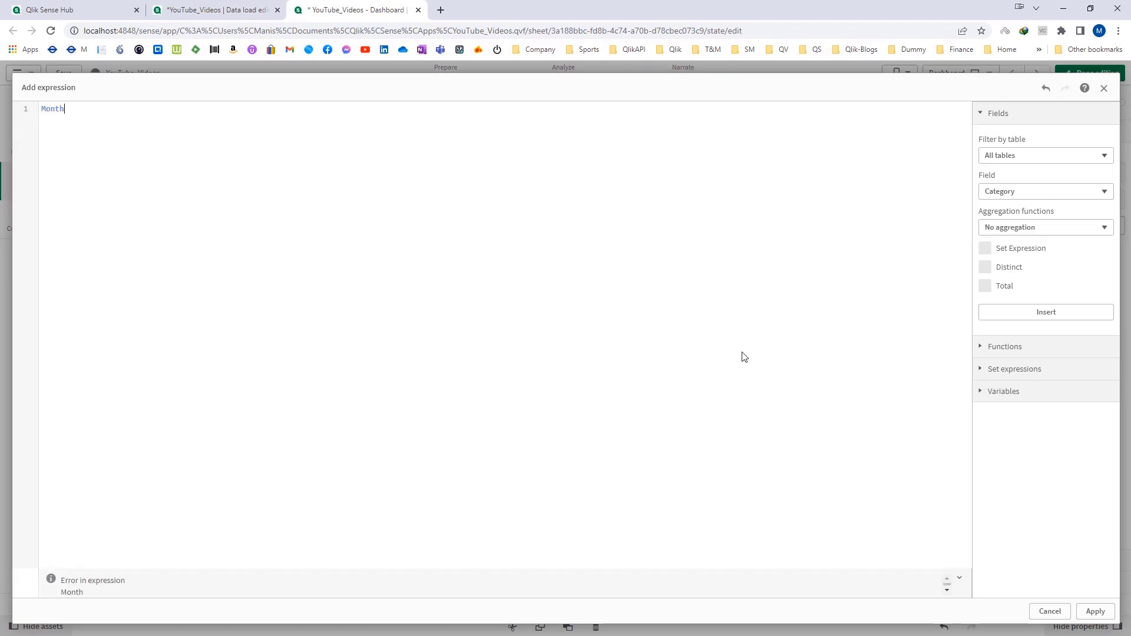
pyautogui.write('End(OrderDate)')
pyautogui.click(1093, 611)
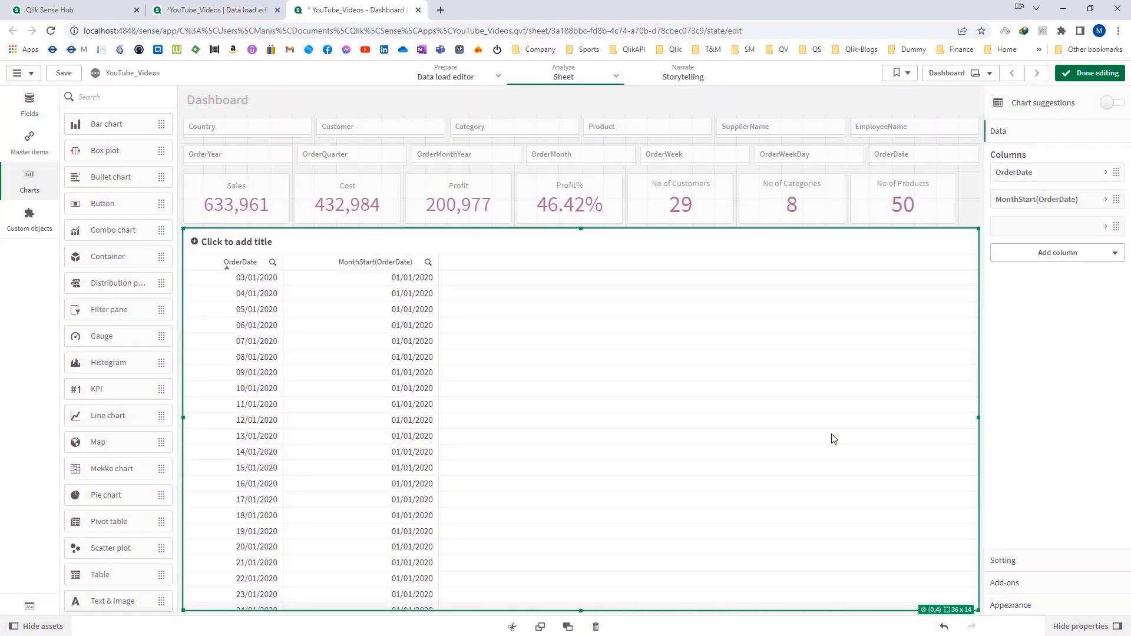
pyautogui.click(1083, 74)
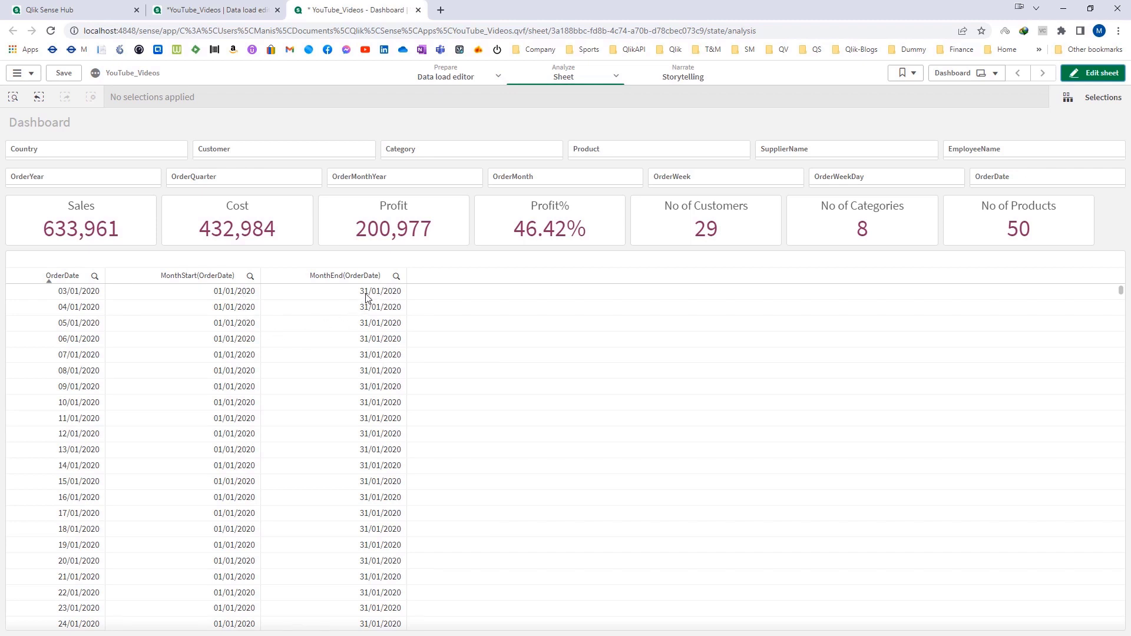
# - Return to editing the sheet and change the MonthStart column's expression to =TimeStamp(MonthStart(OrderDate))
pyautogui.click(1087, 74)
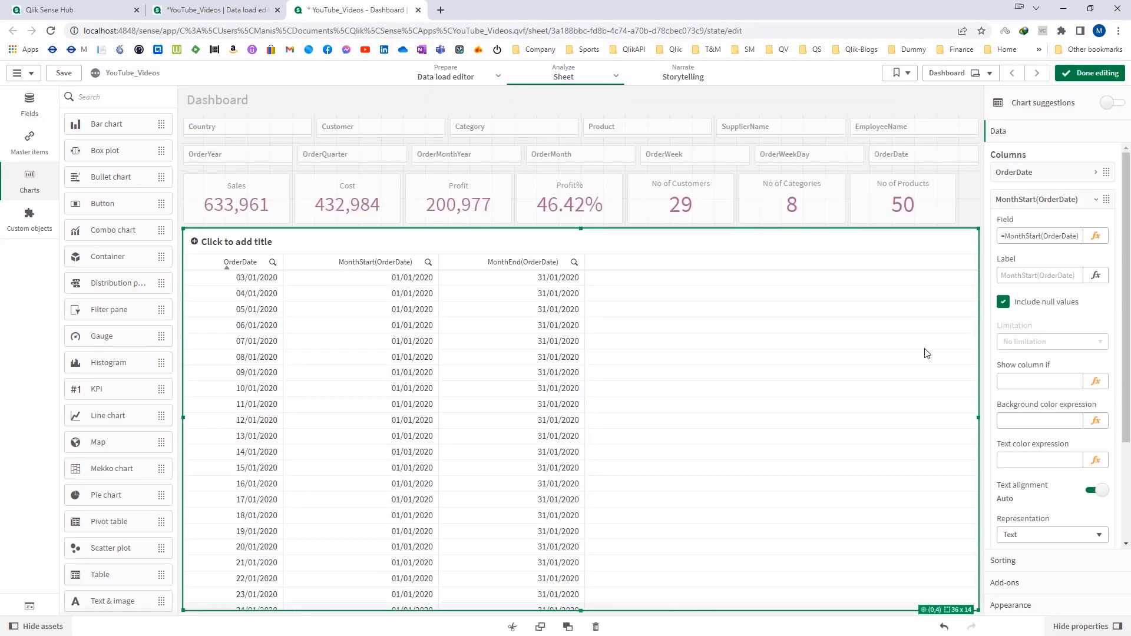
pyautogui.click(1095, 235)
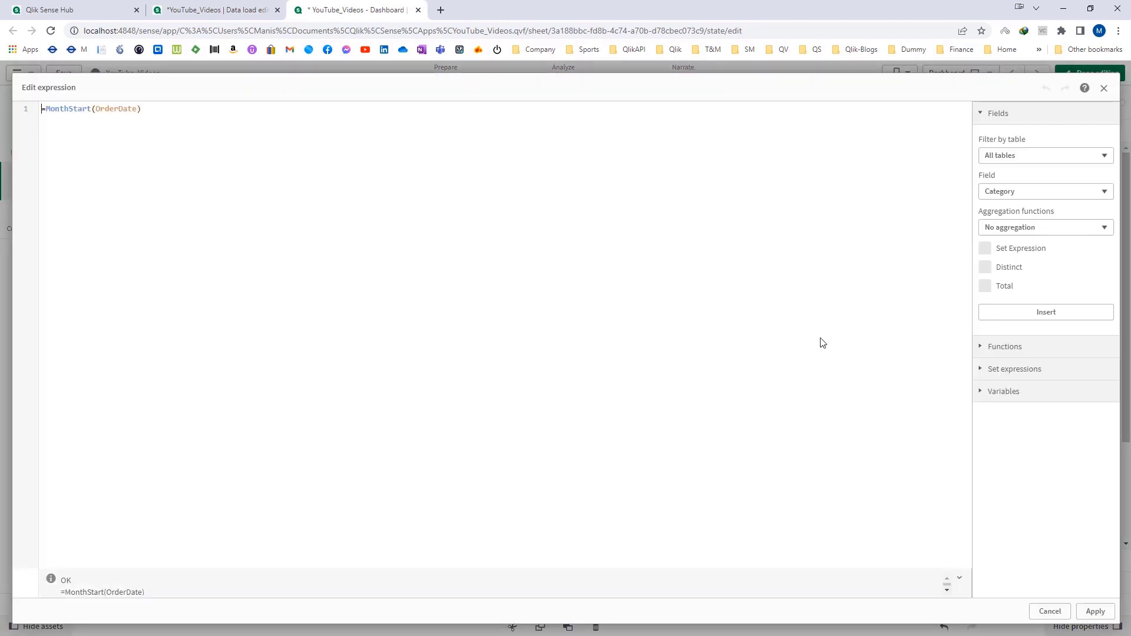
pyautogui.write('Tim')
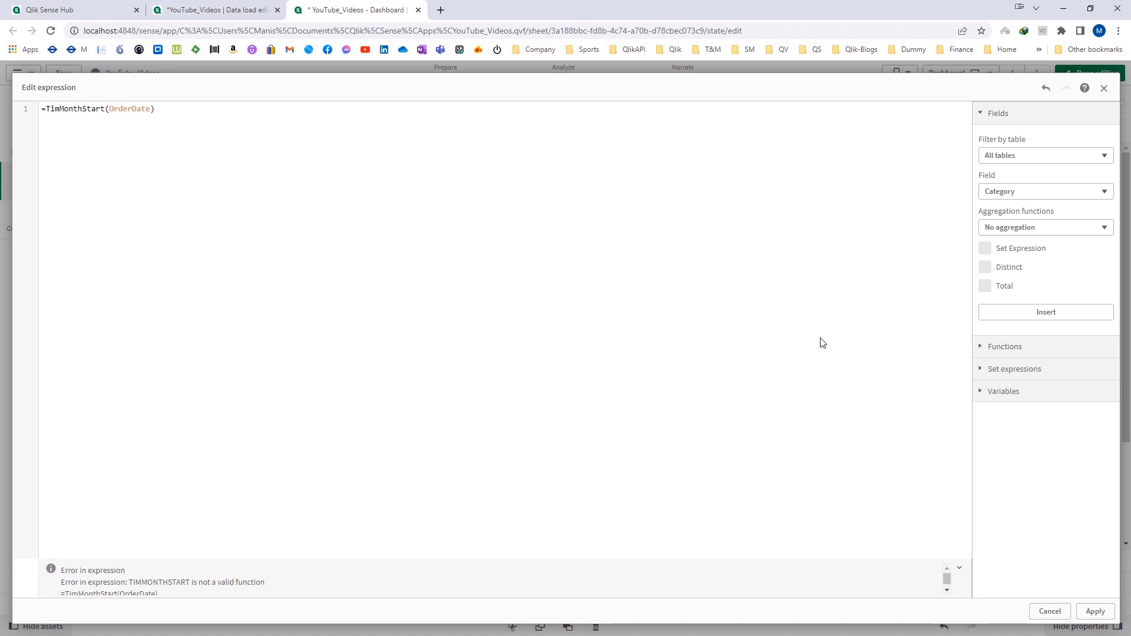
pyautogui.write('eStamp(')
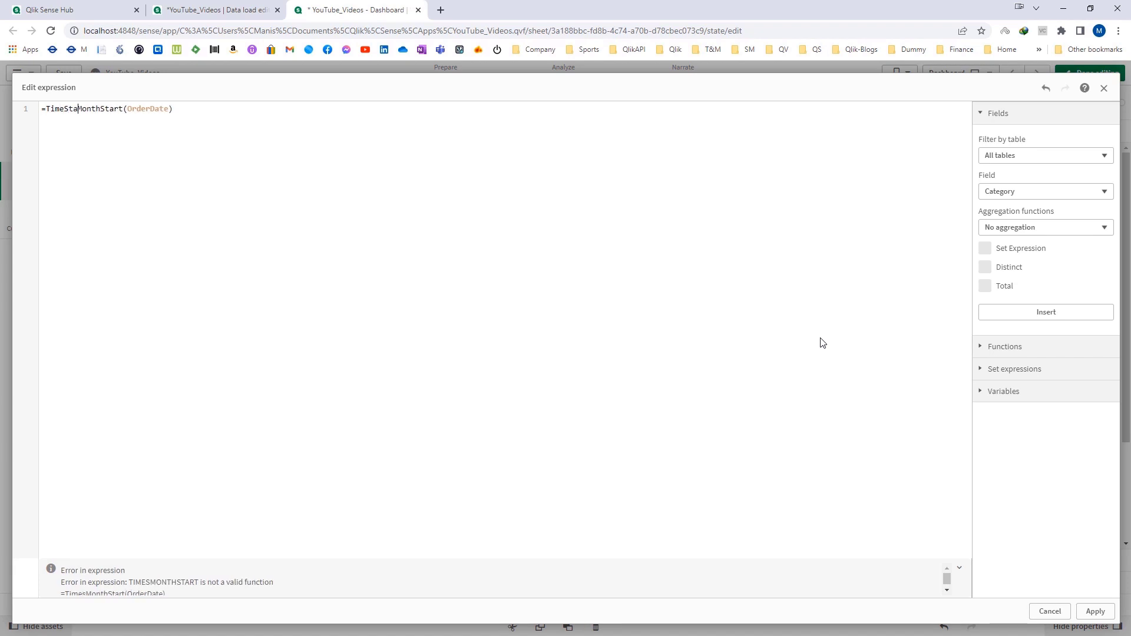
pyautogui.press('End')
pyautogui.write(')')
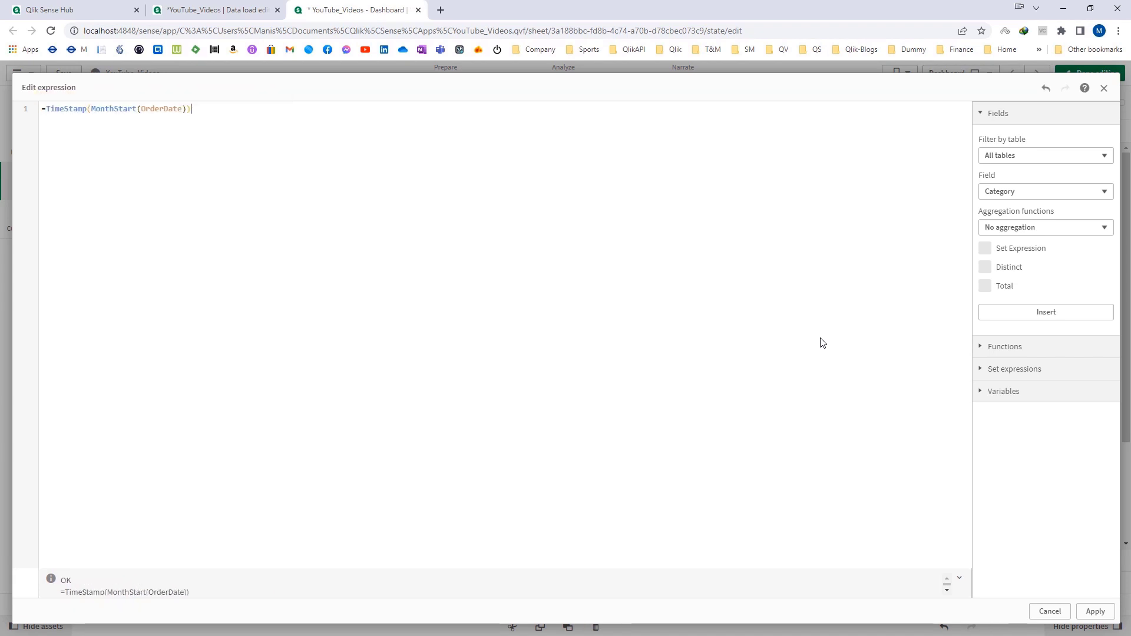
pyautogui.click(1096, 612)
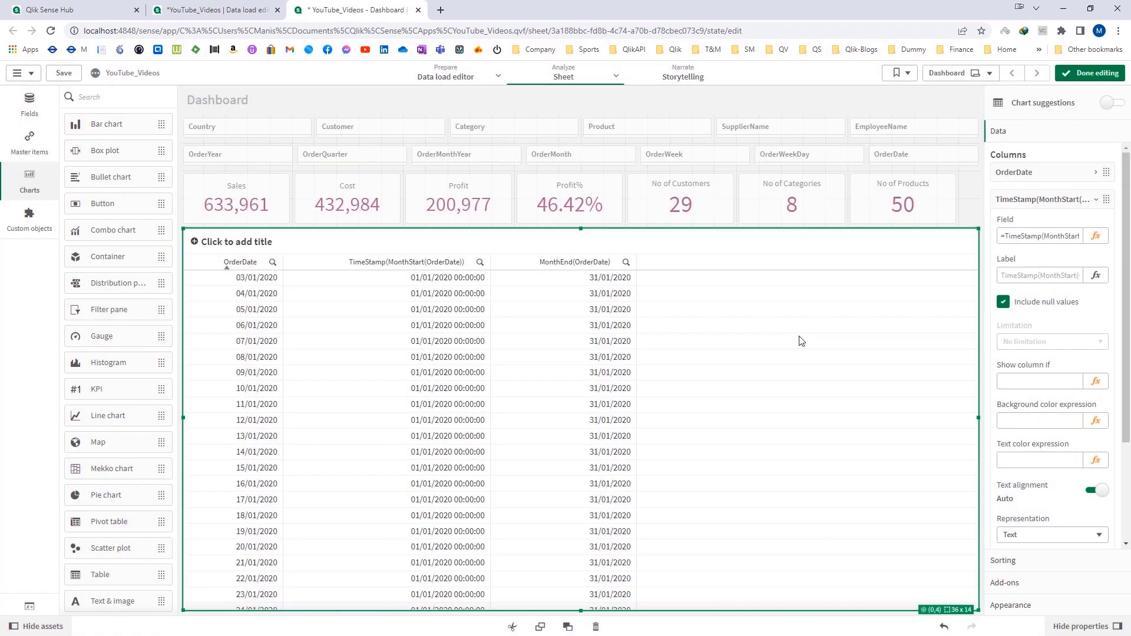
# - Wrap the MonthEnd column's expression in a timestamp function, giving =TimeSTamp(MonthEnd(OrderDate))
pyautogui.click(1062, 199)
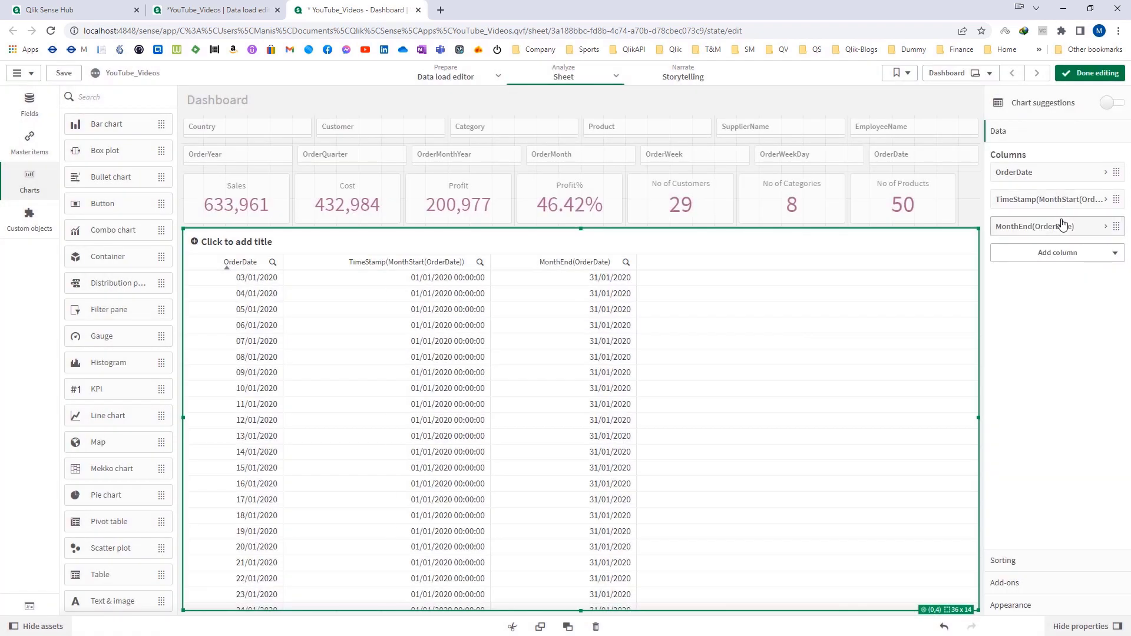
pyautogui.click(1063, 226)
pyautogui.click(1096, 262)
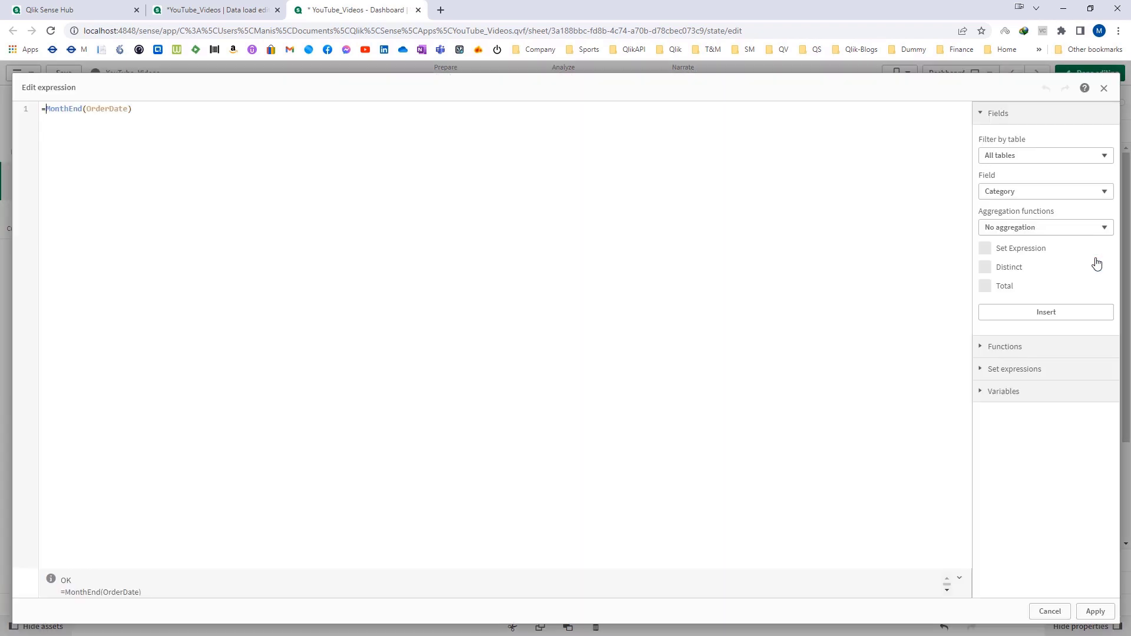
pyautogui.write('TimeStamp(')
pyautogui.click(1095, 611)
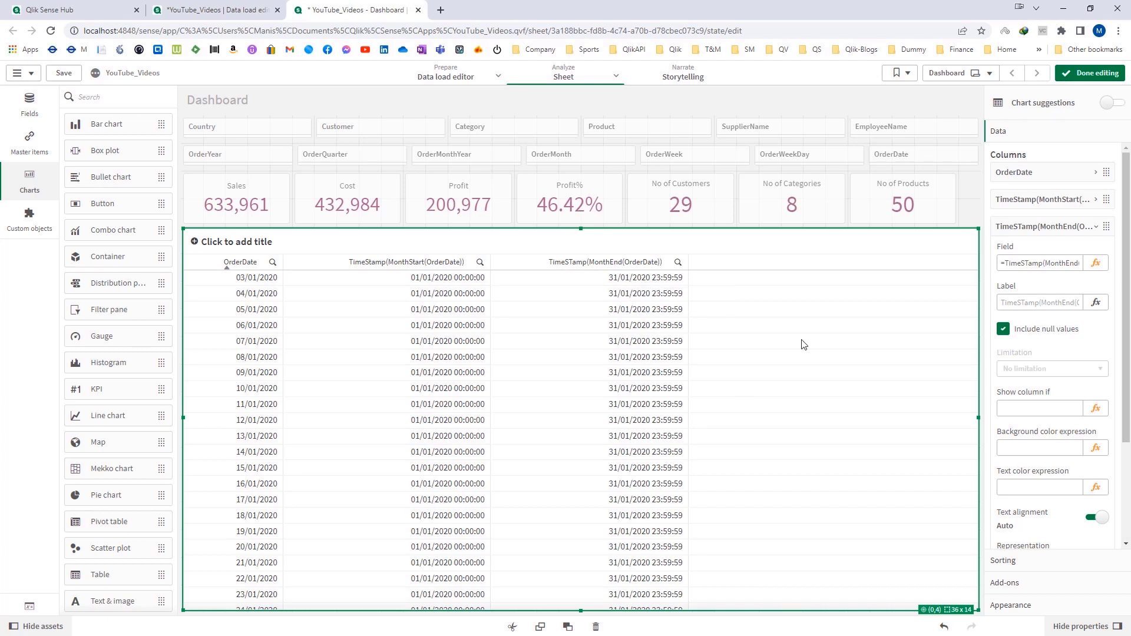
# - Duplicate the timestamped MonthStart column in the table
pyautogui.click(1021, 233)
pyautogui.click(1021, 234)
pyautogui.click(1022, 231)
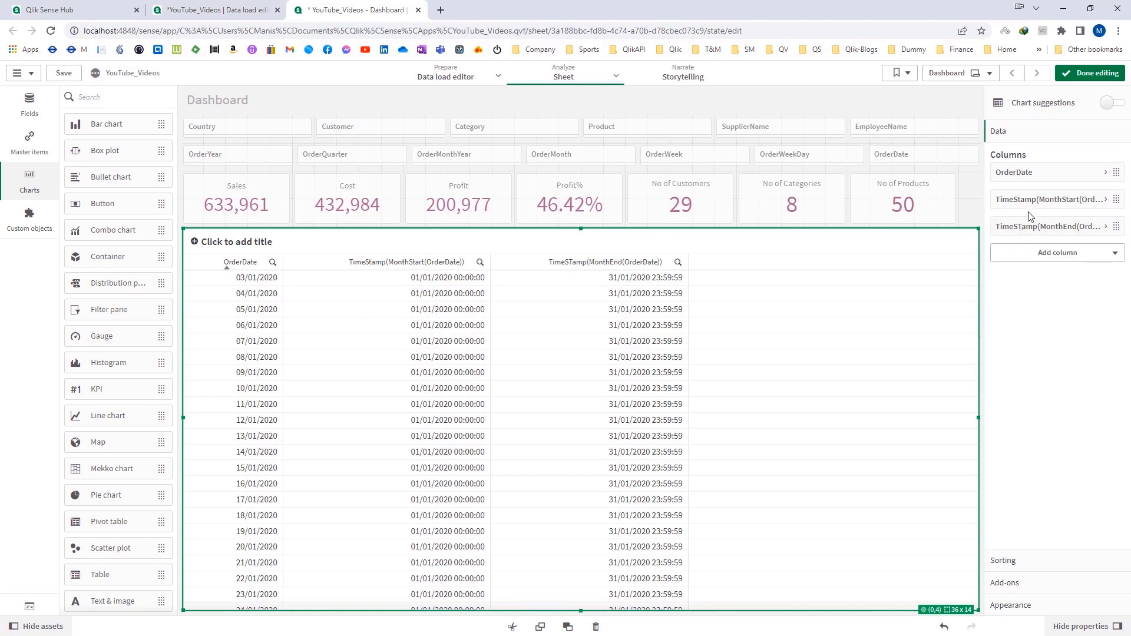
pyautogui.moveTo(1037, 201)
pyautogui.mouseDown()
pyautogui.moveTo(990, 199)
pyautogui.moveTo(1037, 204)
pyautogui.mouseUp()
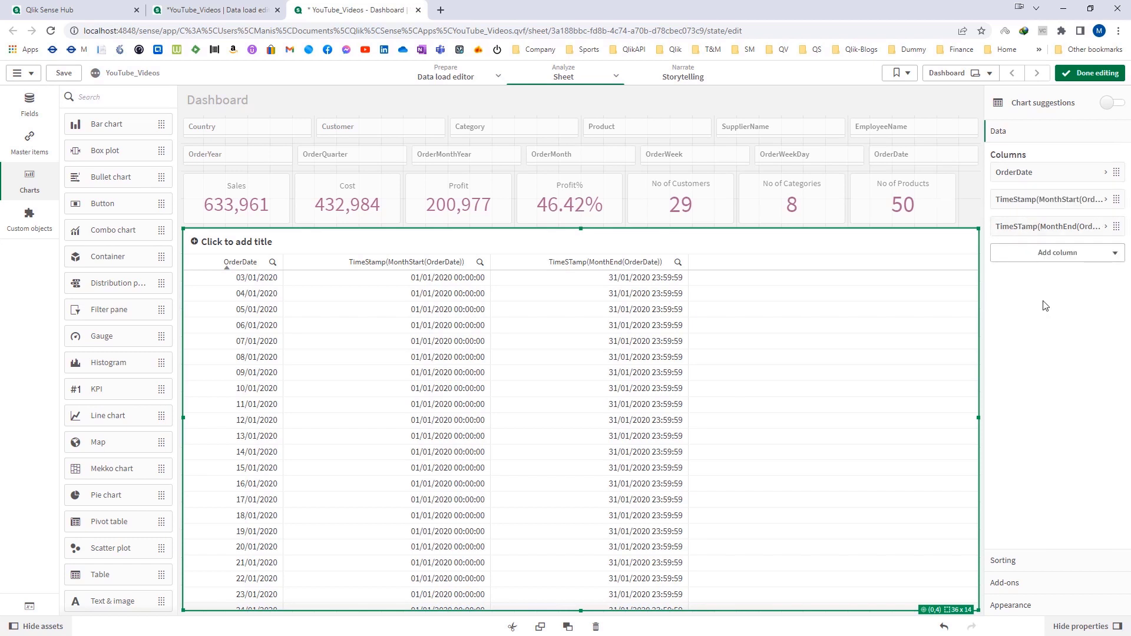
pyautogui.rightClick(1003, 201)
pyautogui.click(1012, 176)
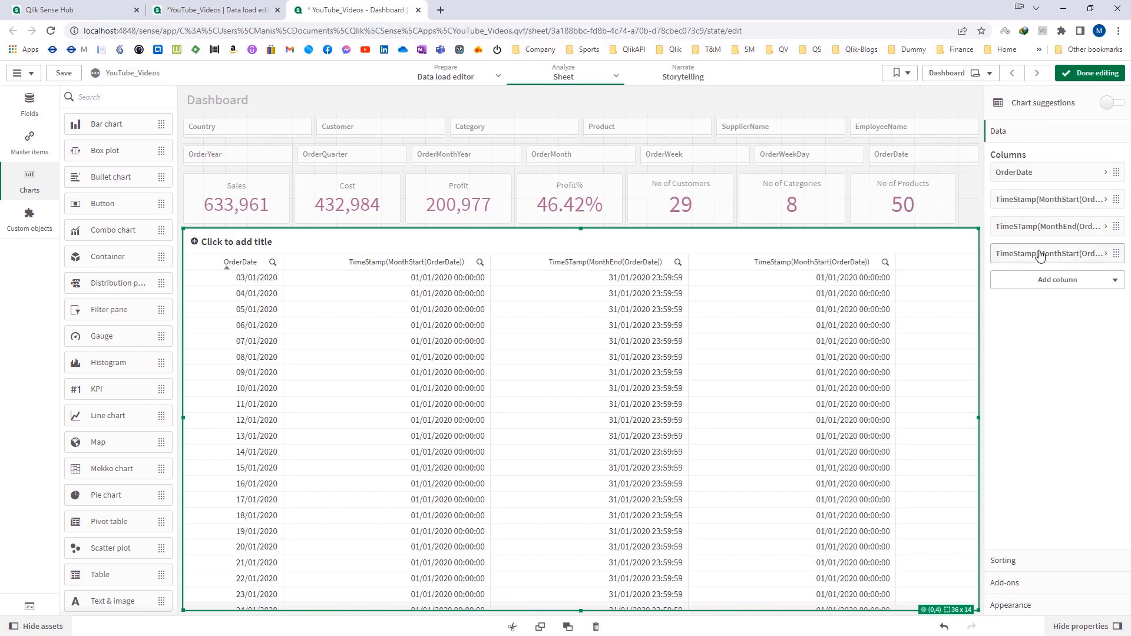
# - Change the duplicated MonthStart column's expression to =TimeStamp(MonthStart(OrderDate,-1)) for the previous month
pyautogui.click(1072, 254)
pyautogui.click(1099, 291)
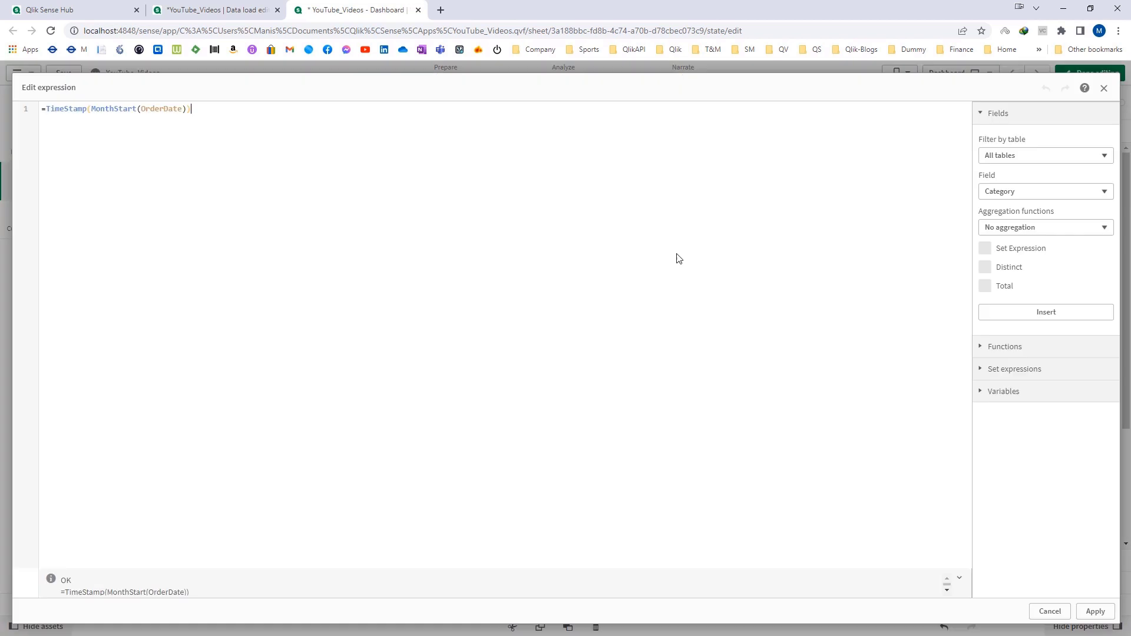
pyautogui.click(184, 109)
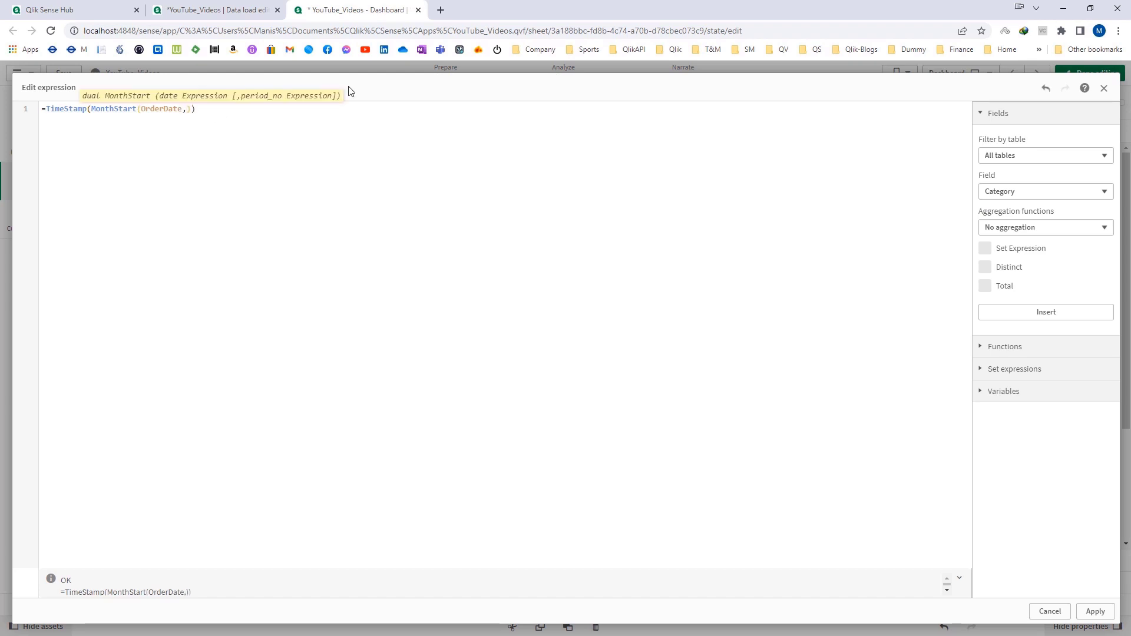
pyautogui.write(',0')
pyautogui.click(1095, 611)
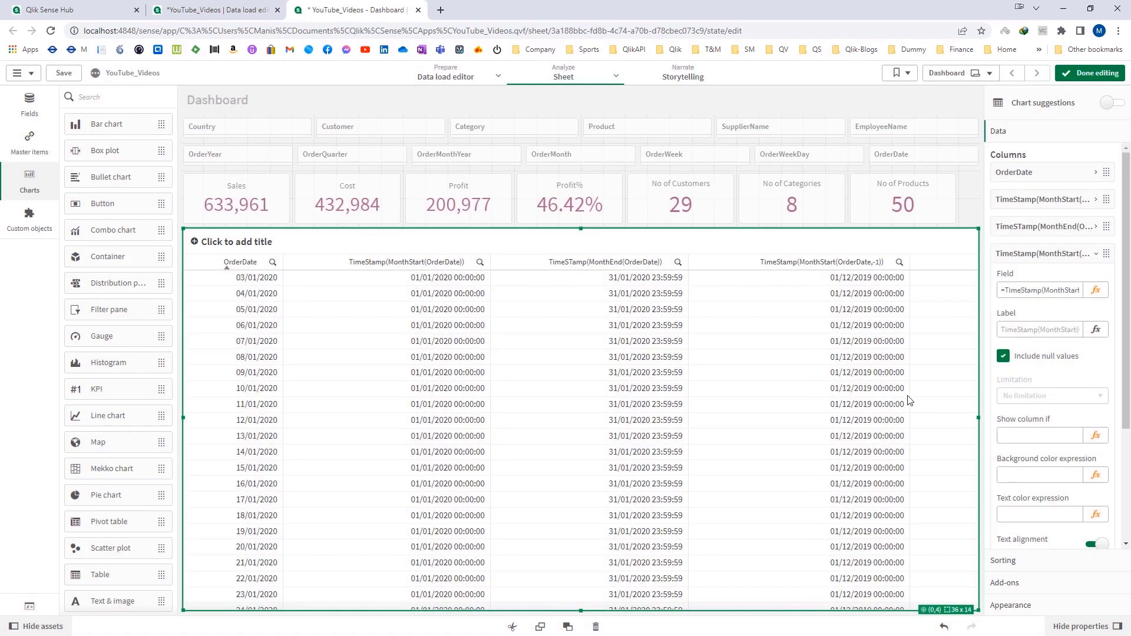
# - Duplicate the timestamped MonthEnd column and change the copy's expression to =TimeSTamp(MonthEnd(OrderDate,-1))
pyautogui.click(1052, 255)
pyautogui.click(1054, 279)
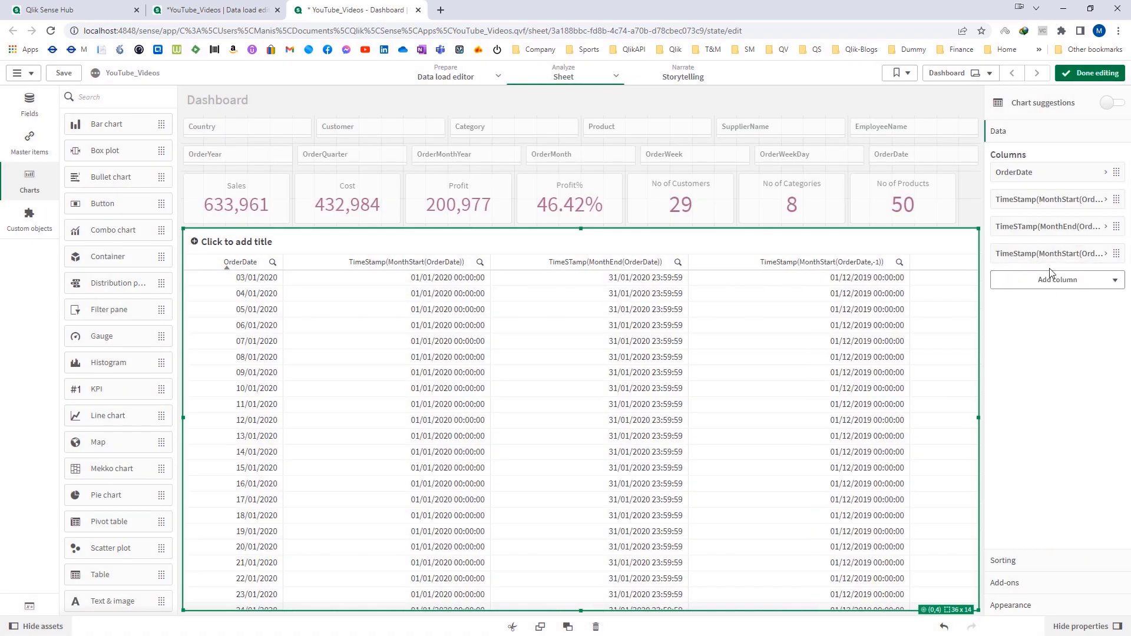
pyautogui.click(1018, 209)
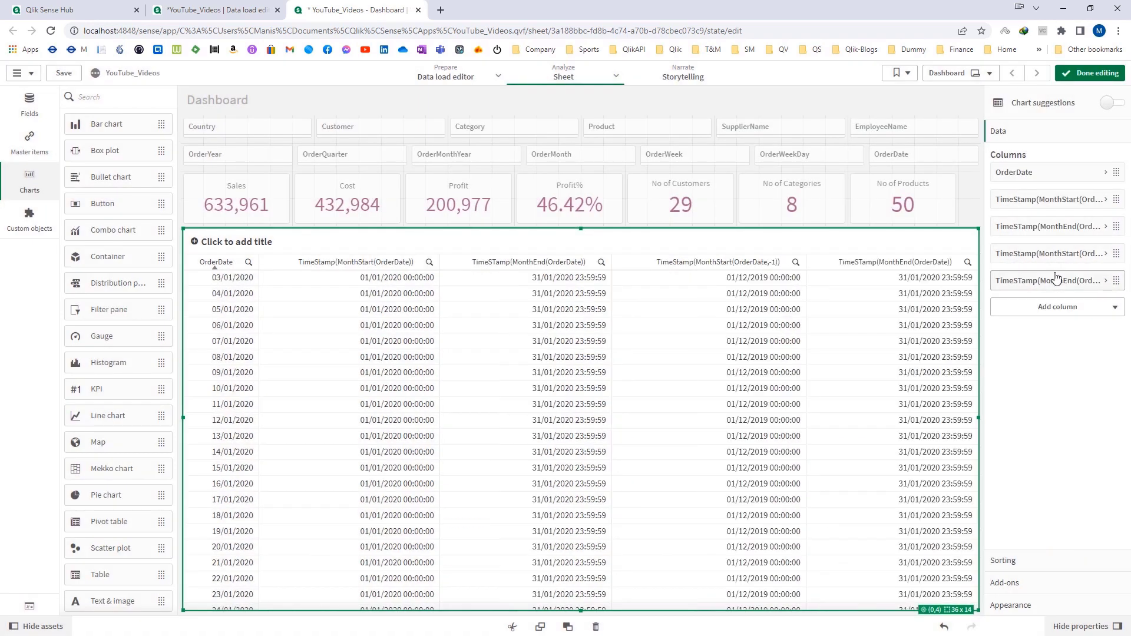
pyautogui.click(1049, 227)
pyautogui.click(1104, 321)
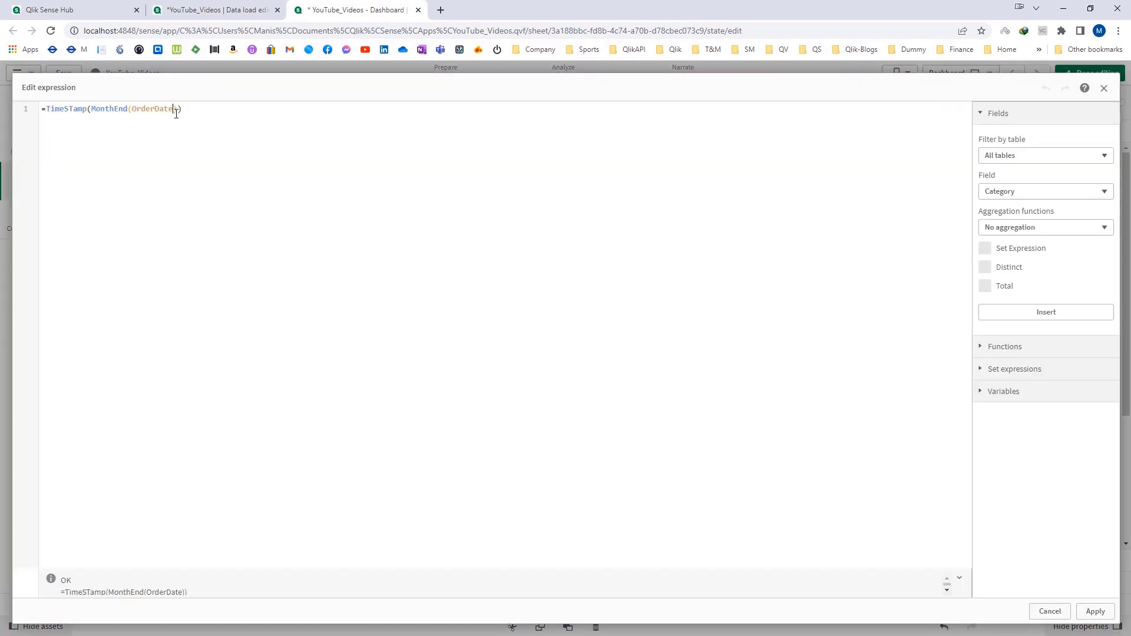
pyautogui.write('-1')
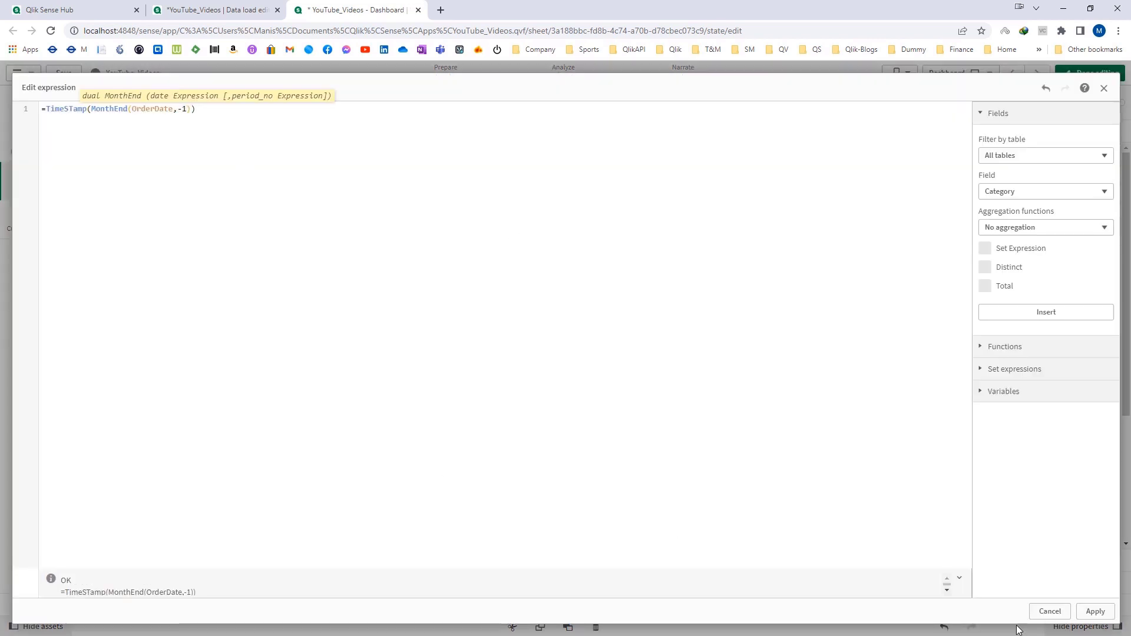
pyautogui.click(1096, 612)
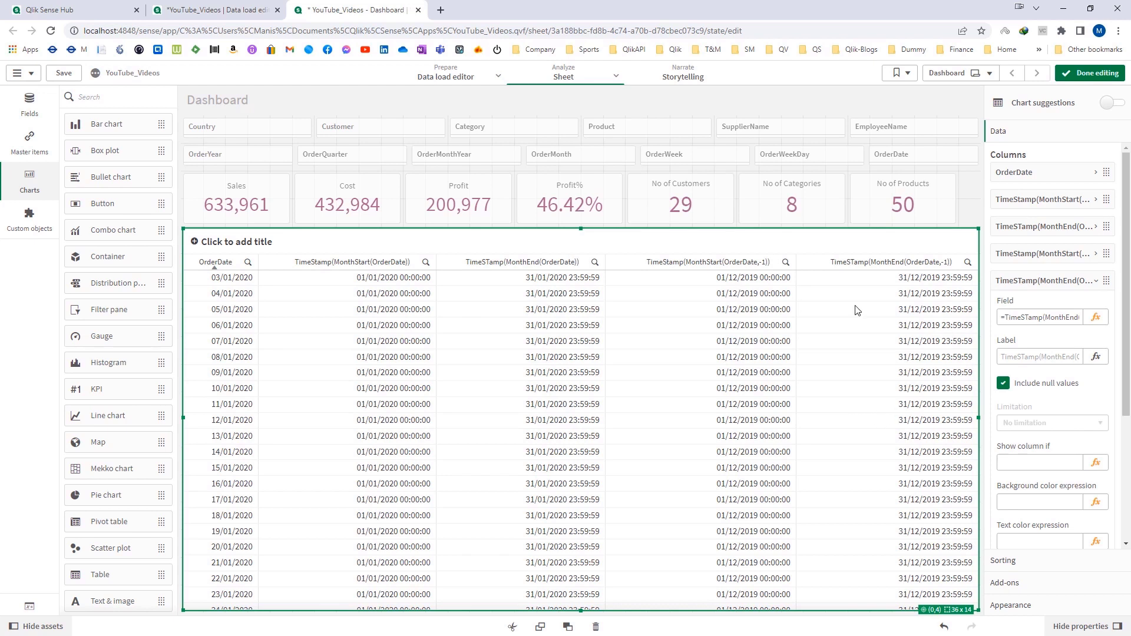
# - Duplicate both previous-month columns, MonthStart and MonthEnd with offset -1
pyautogui.click(1043, 281)
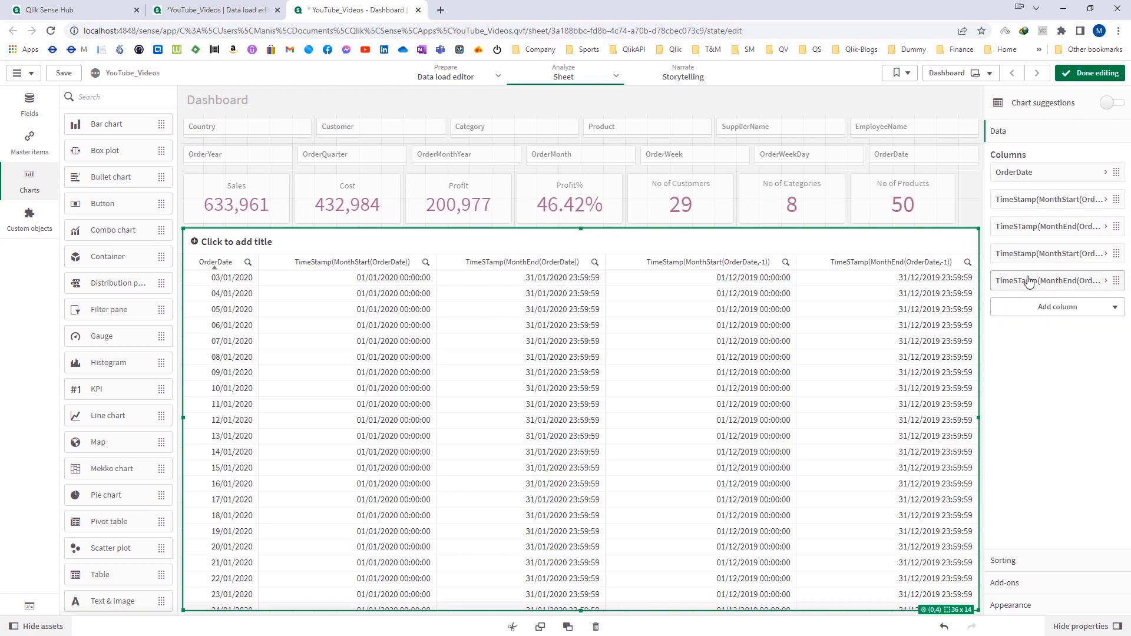
pyautogui.rightClick(1032, 254)
pyautogui.click(996, 216)
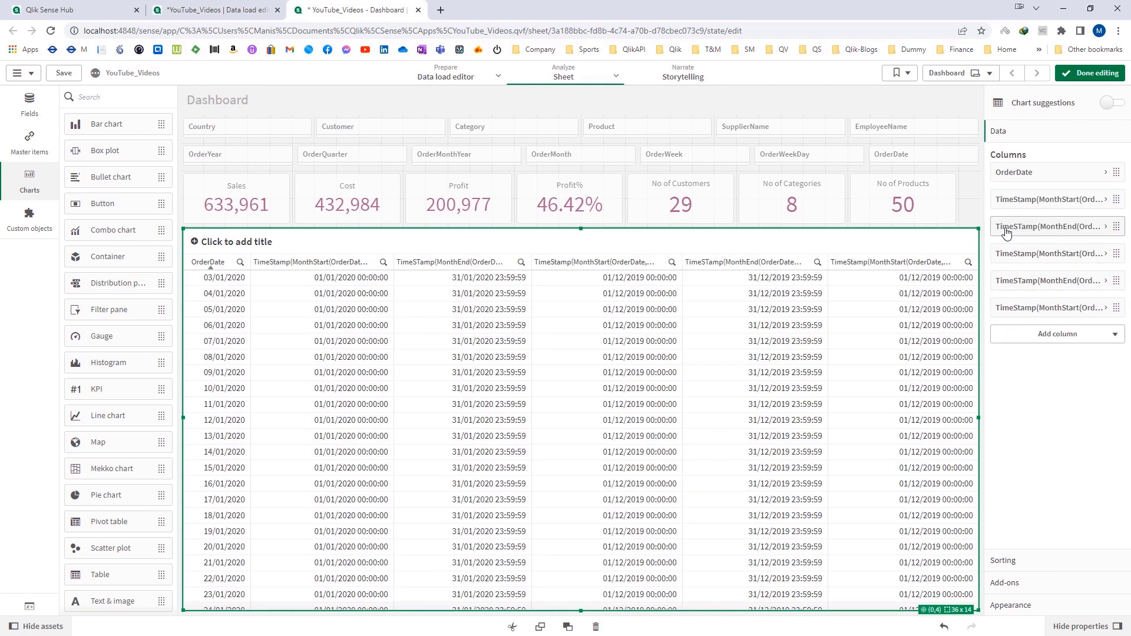
pyautogui.rightClick(1023, 280)
pyautogui.click(1004, 248)
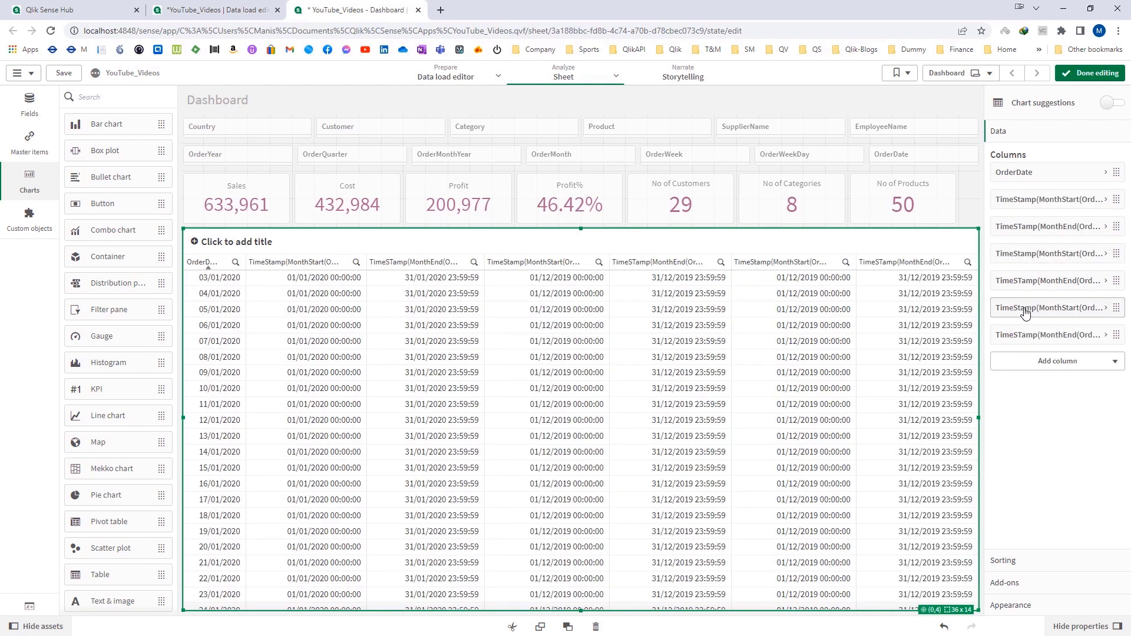
# - Change the newest MonthStart column's expression to =TimeStamp(MonthStart(OrderDate,1)) for the next month
pyautogui.click(1028, 309)
pyautogui.click(1096, 344)
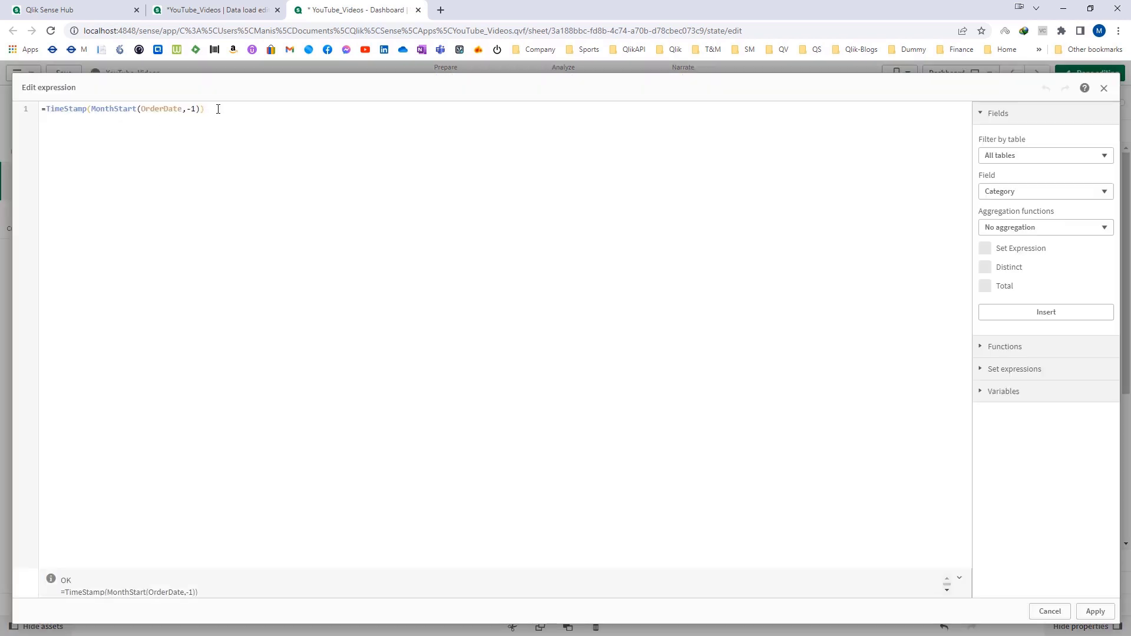
pyautogui.press('BackSpace')
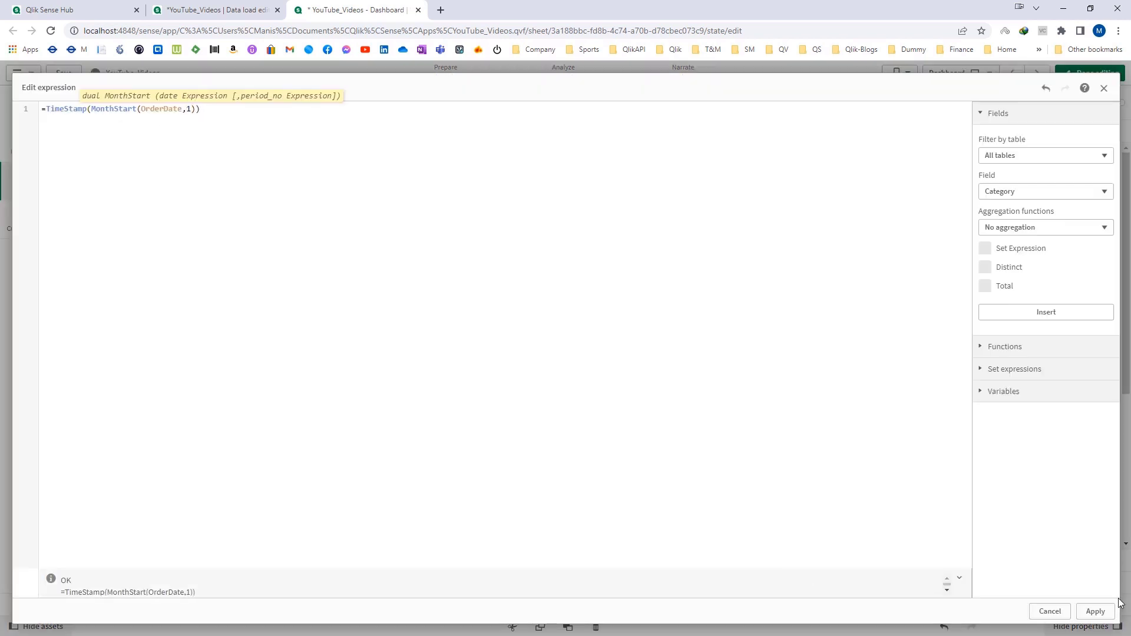
pyautogui.click(1095, 611)
pyautogui.click(1038, 308)
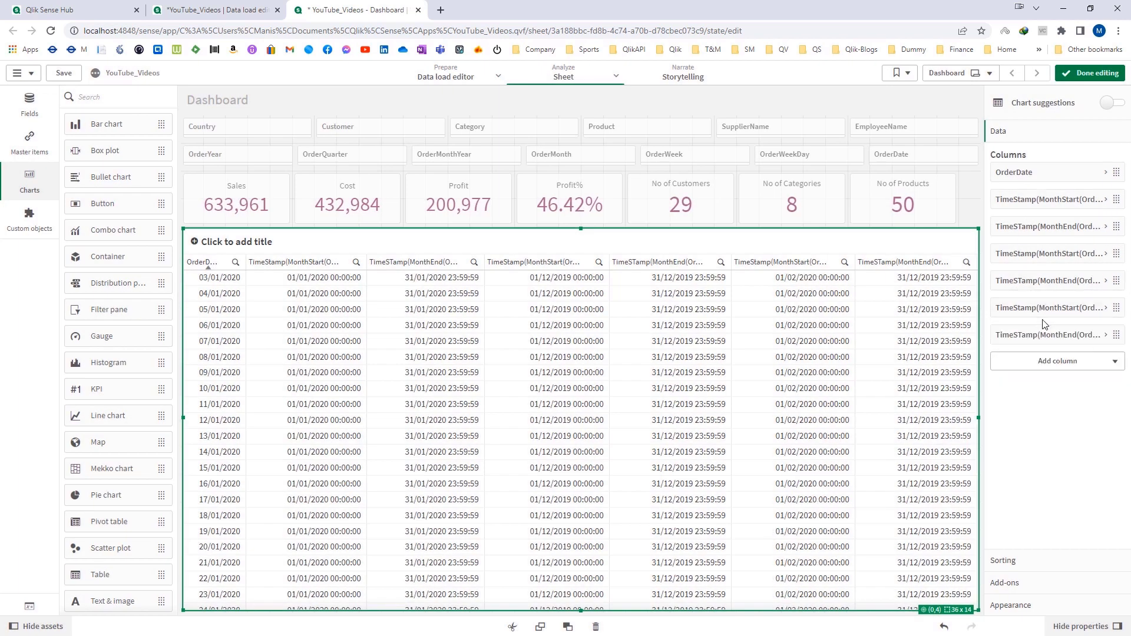
# - Change the last MonthEnd column's expression to =TimeSTamp(MonthEnd(OrderDate,1)) for the next month
pyautogui.click(1039, 335)
pyautogui.click(1095, 372)
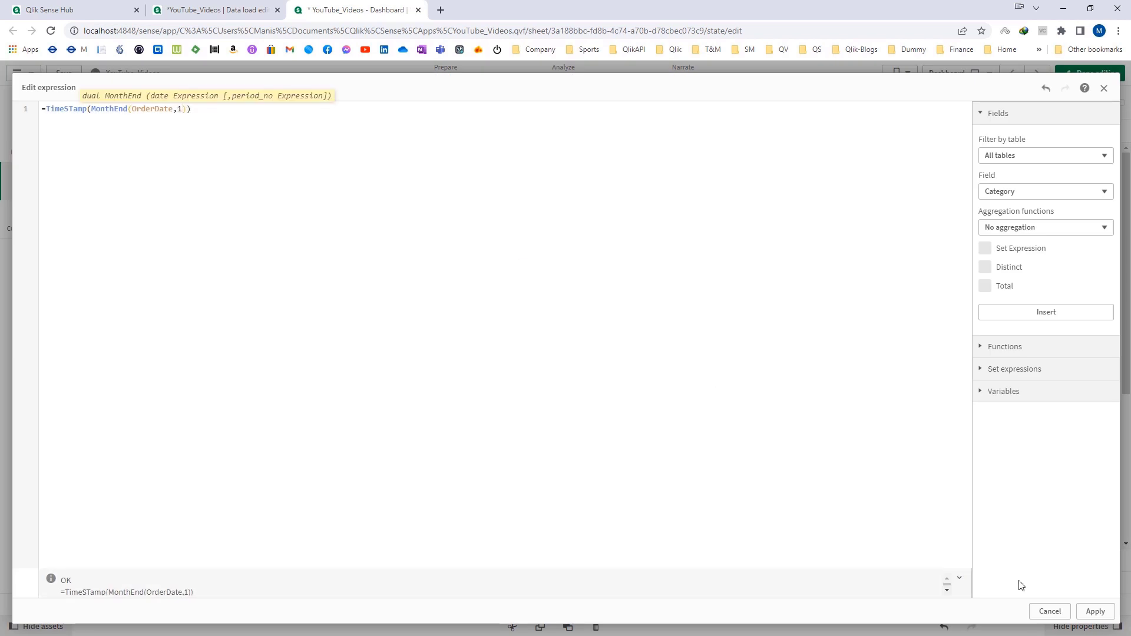
pyautogui.click(1095, 612)
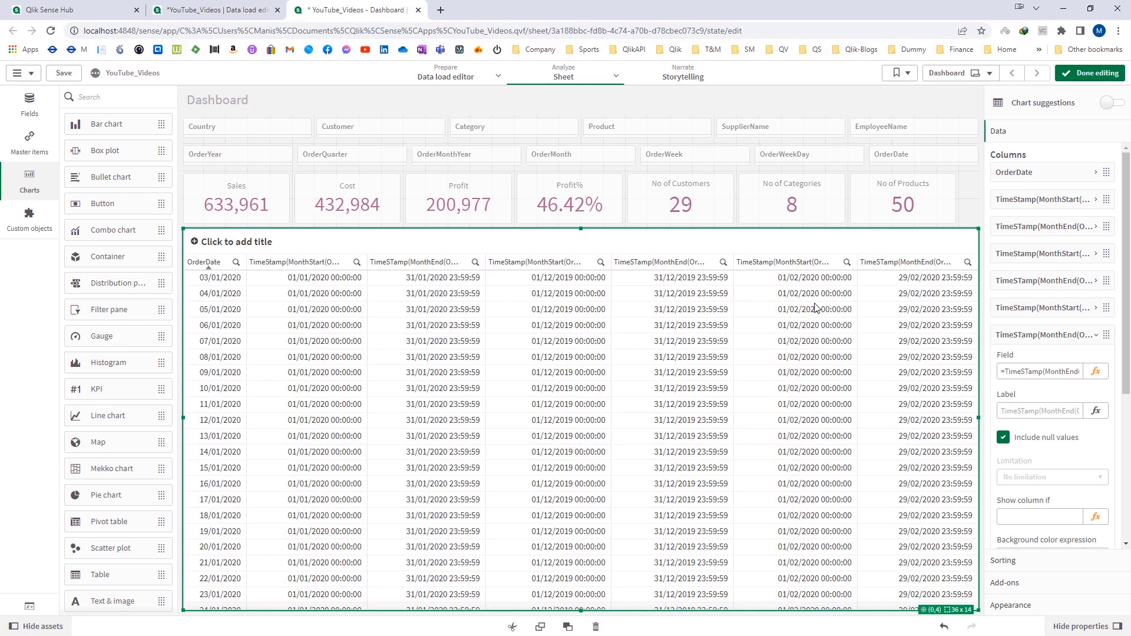